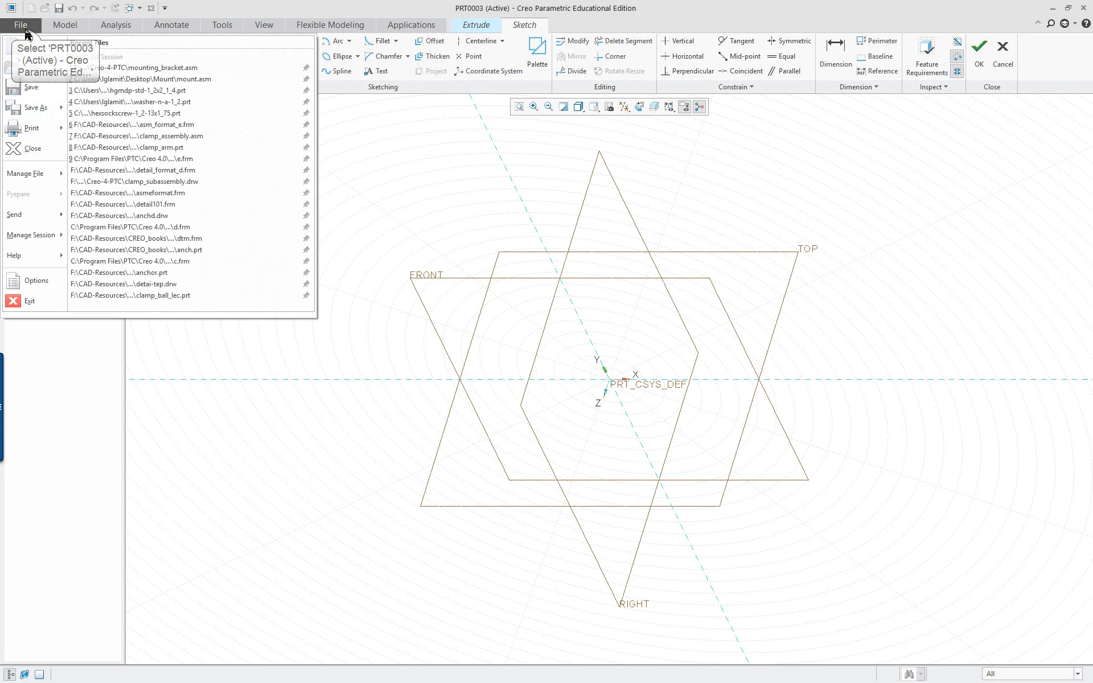
Check the Sketcher grid, startup and line settings in the program options and accept them.
{"action": "left_click", "coordinate": [45, 281]}
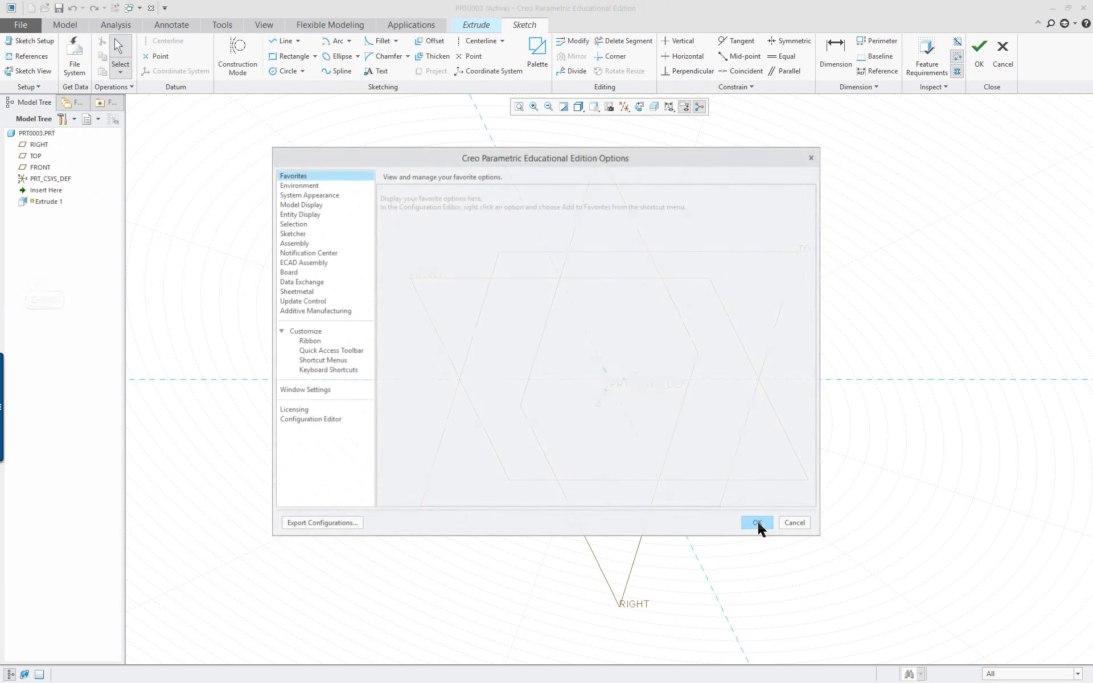
{"action": "left_click", "coordinate": [295, 234]}
{"action": "scroll", "coordinate": [613, 418], "scroll_direction": "down", "scroll_amount": 10}
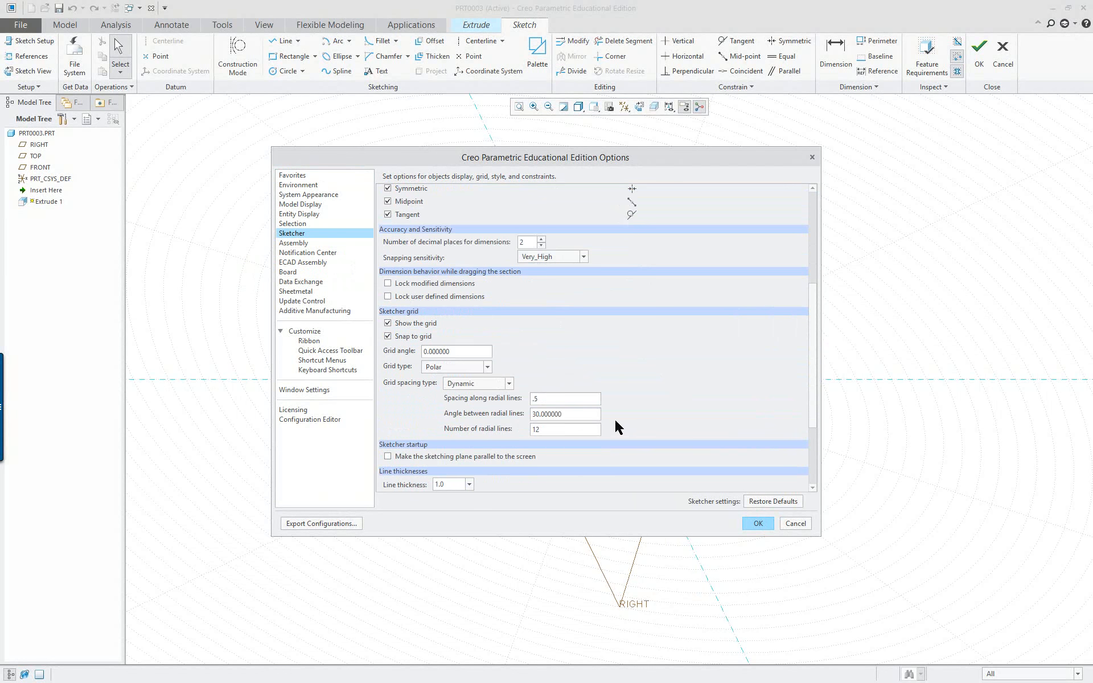
{"action": "scroll", "coordinate": [572, 389], "scroll_direction": "down", "scroll_amount": 1}
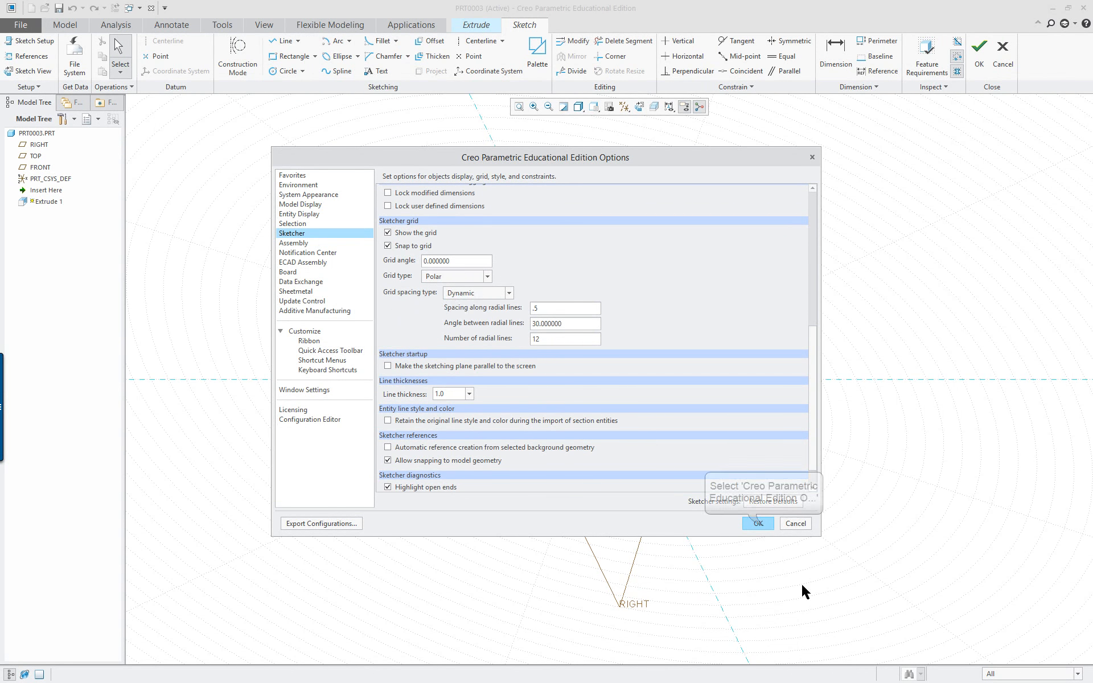
{"action": "left_click", "coordinate": [761, 523]}
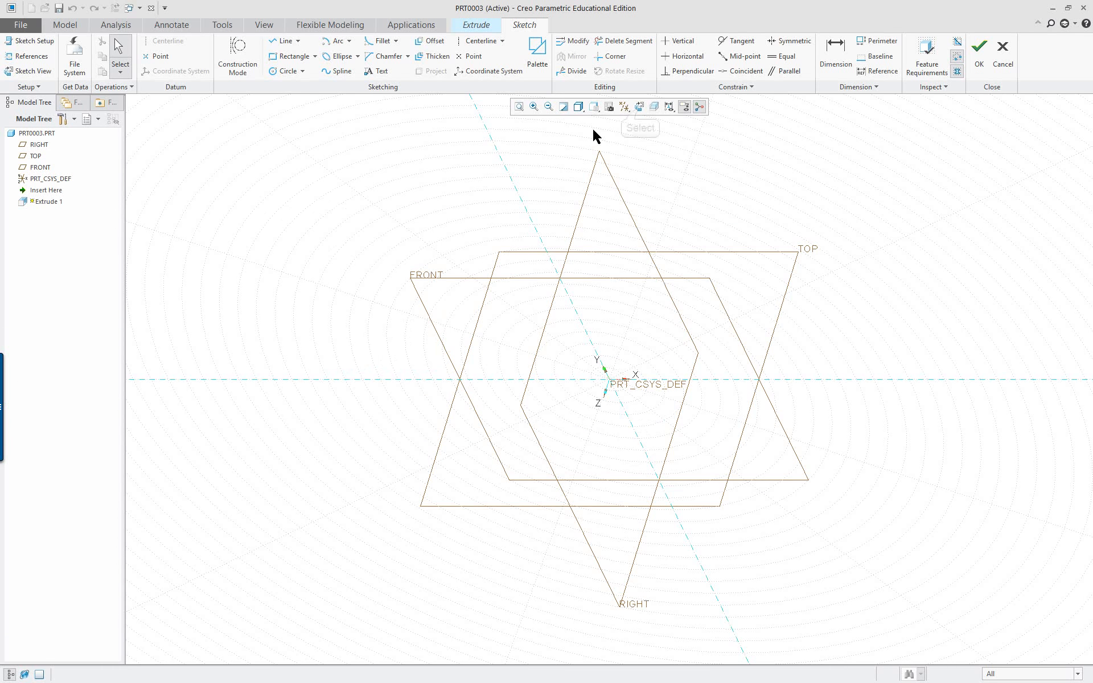
Sketch a circle about 180 in diameter centred on the origin of the extrude section.
{"action": "left_click", "coordinate": [639, 109]}
{"action": "right_click", "coordinate": [888, 238]}
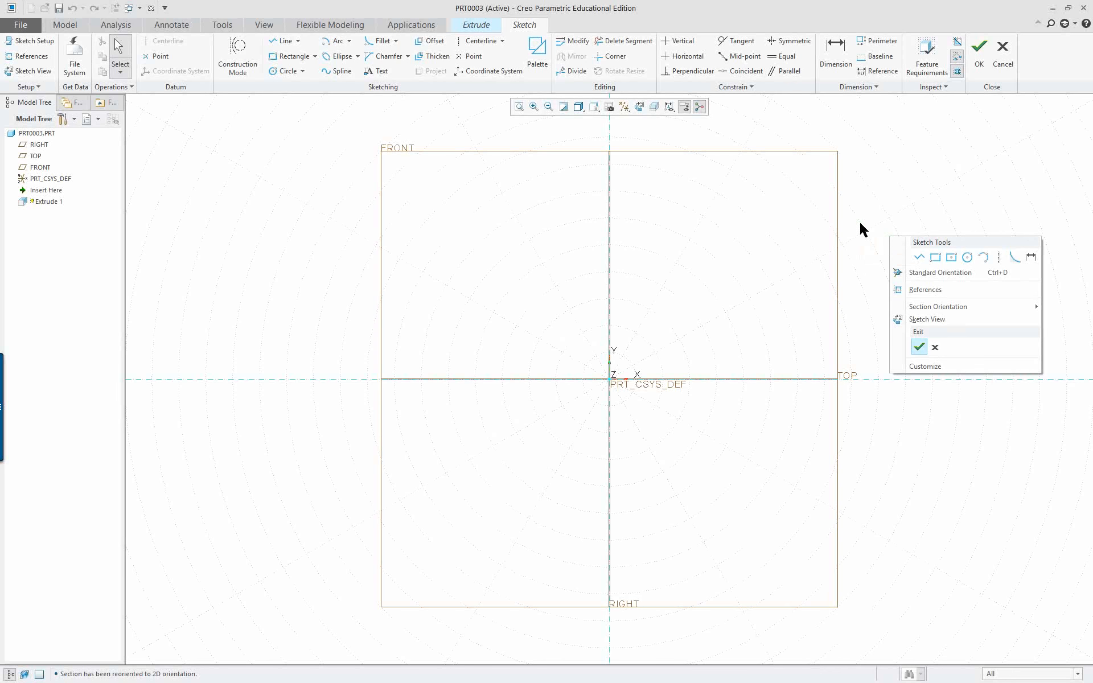
{"action": "key", "text": "ctrl+d"}
{"action": "right_click", "coordinate": [726, 227]}
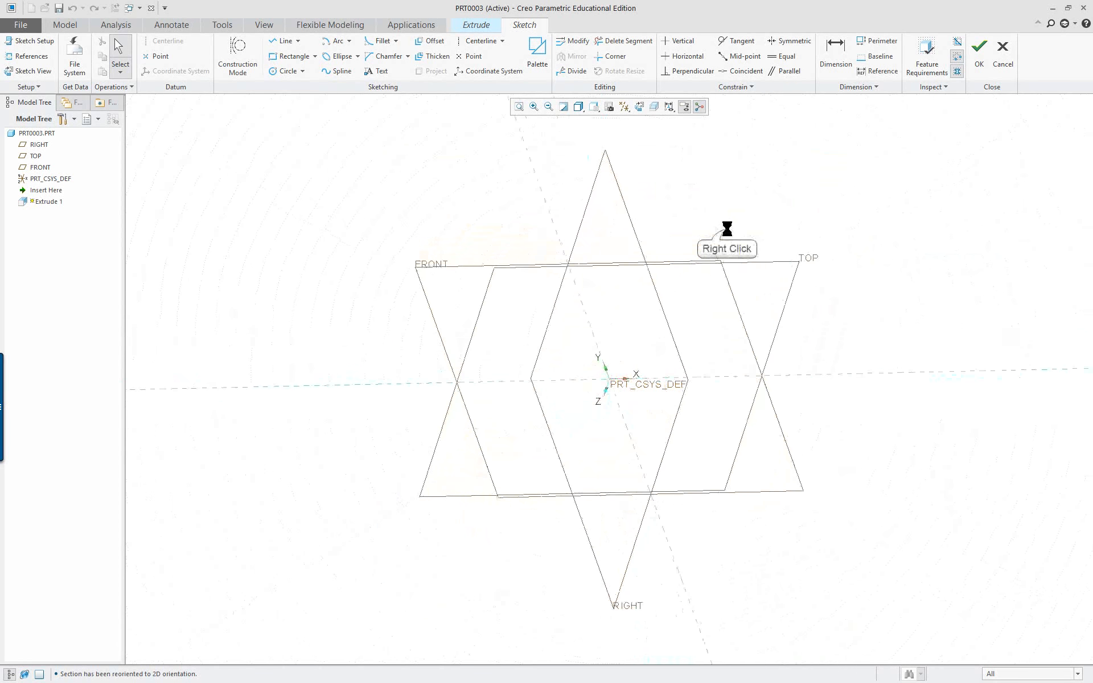
{"action": "left_click", "coordinate": [772, 249]}
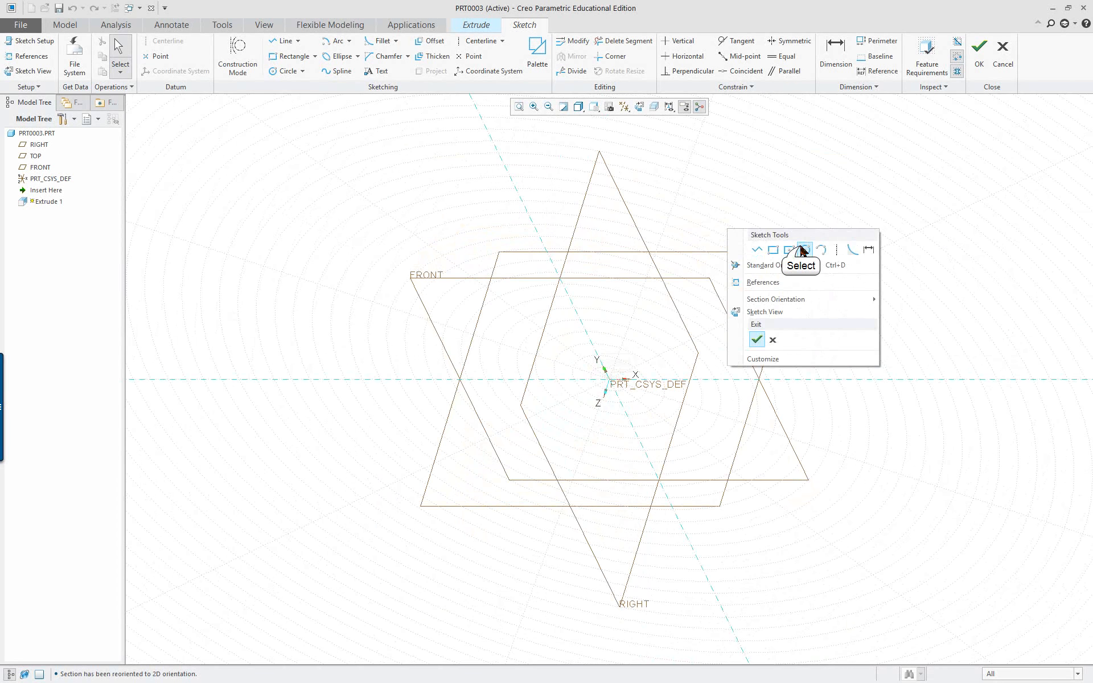
{"action": "left_click", "coordinate": [619, 383]}
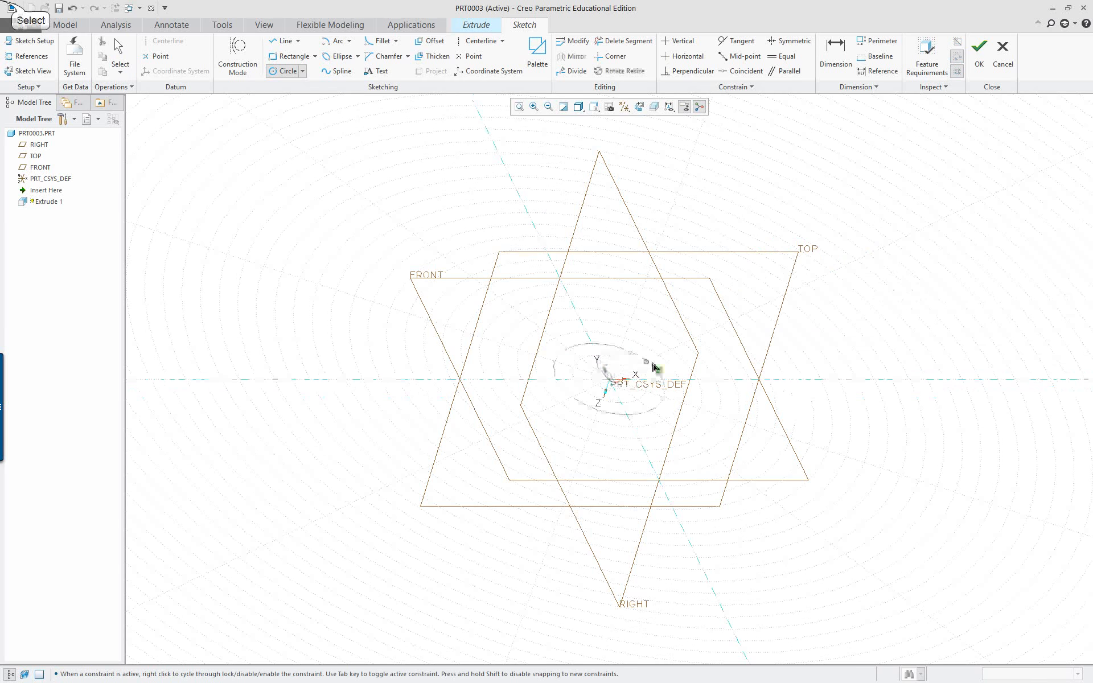
{"action": "left_click", "coordinate": [677, 348]}
{"action": "middle_click", "coordinate": [700, 349]}
Set the circle's diameter to 9 and finish the sketch.
{"action": "double_click", "coordinate": [512, 345]}
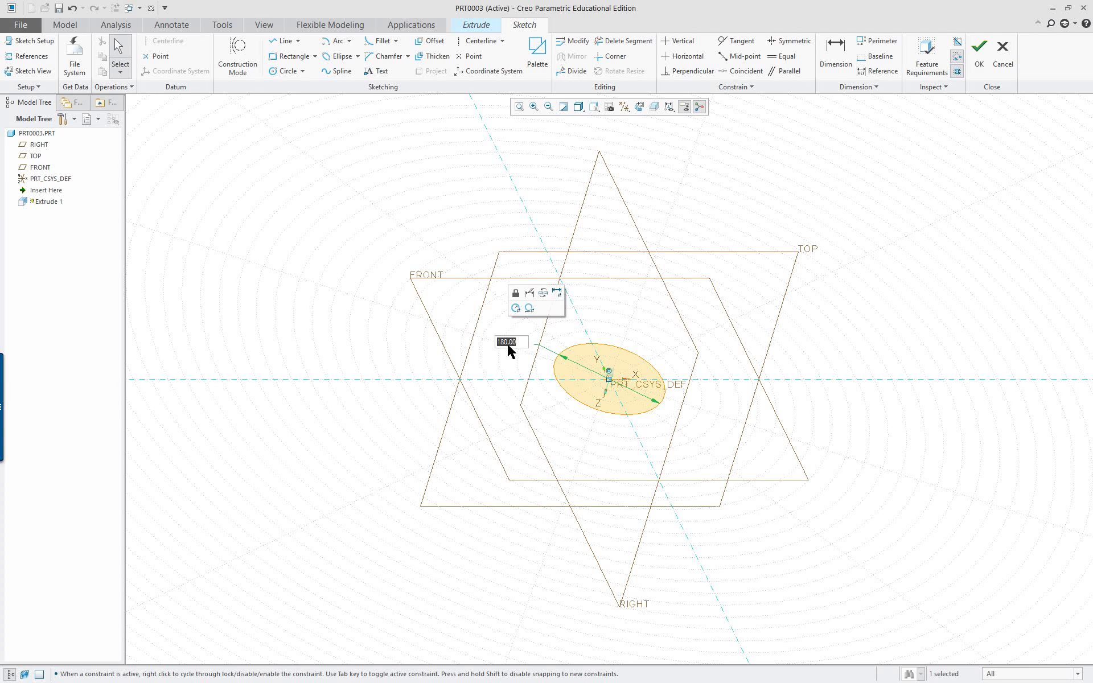
{"action": "type", "text": "9"}
{"action": "key", "text": "Return"}
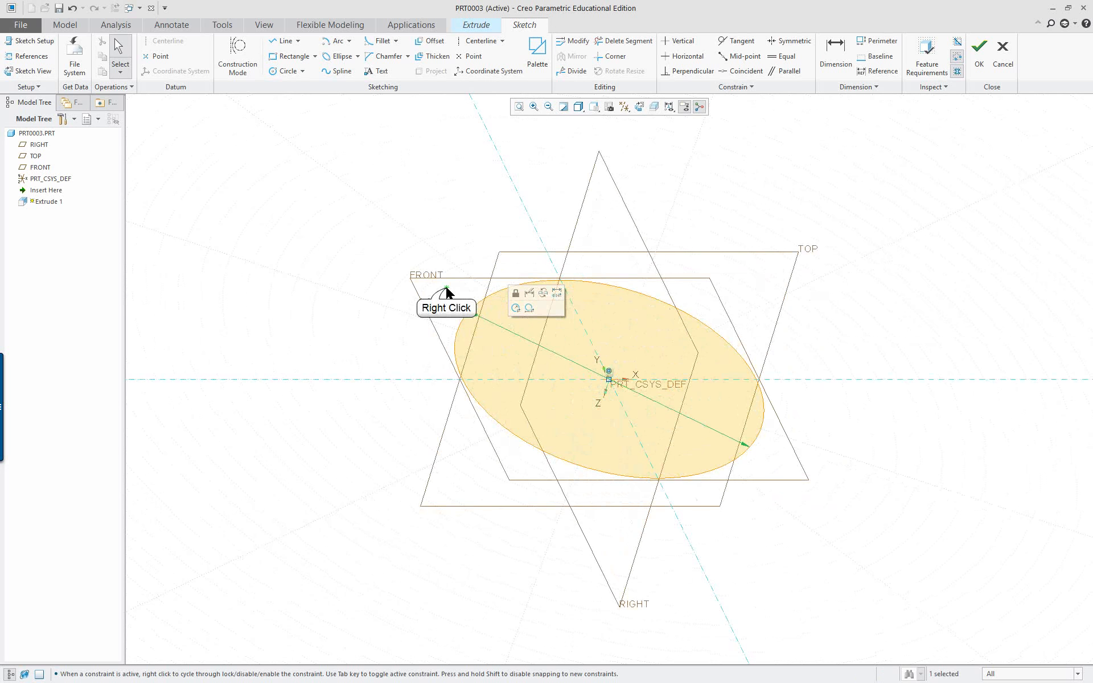
{"action": "right_click", "coordinate": [447, 292]}
{"action": "left_click", "coordinate": [475, 401]}
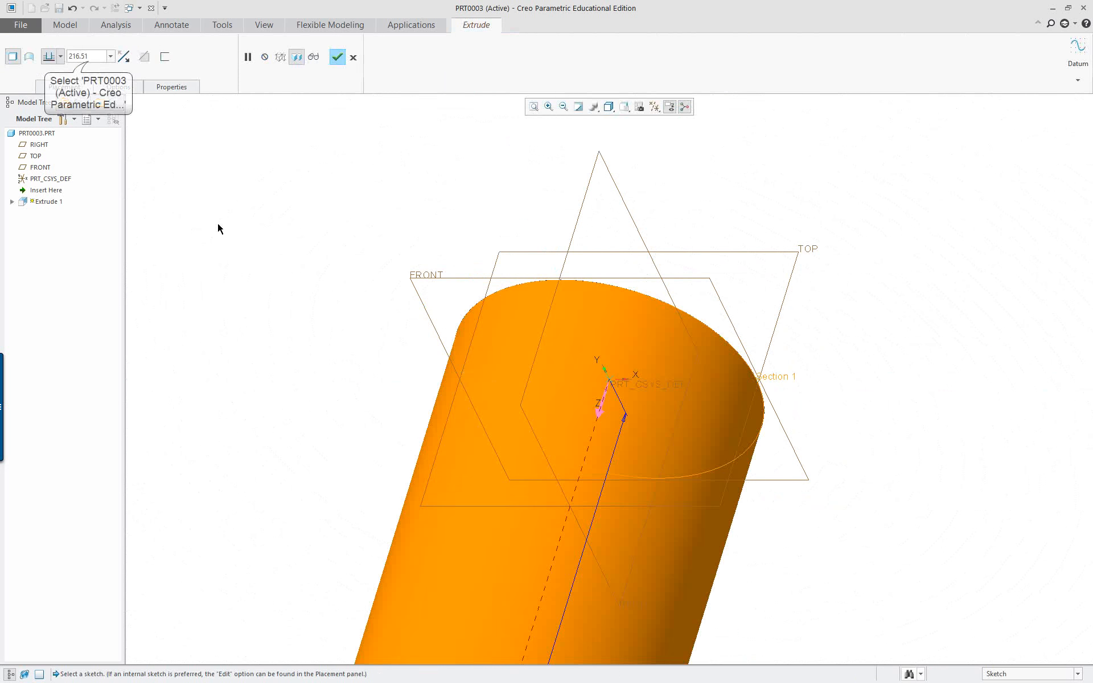
Set the extrusion depth to 0.75.
{"action": "double_click", "coordinate": [88, 57]}
{"action": "key", "text": "BackSpace"}
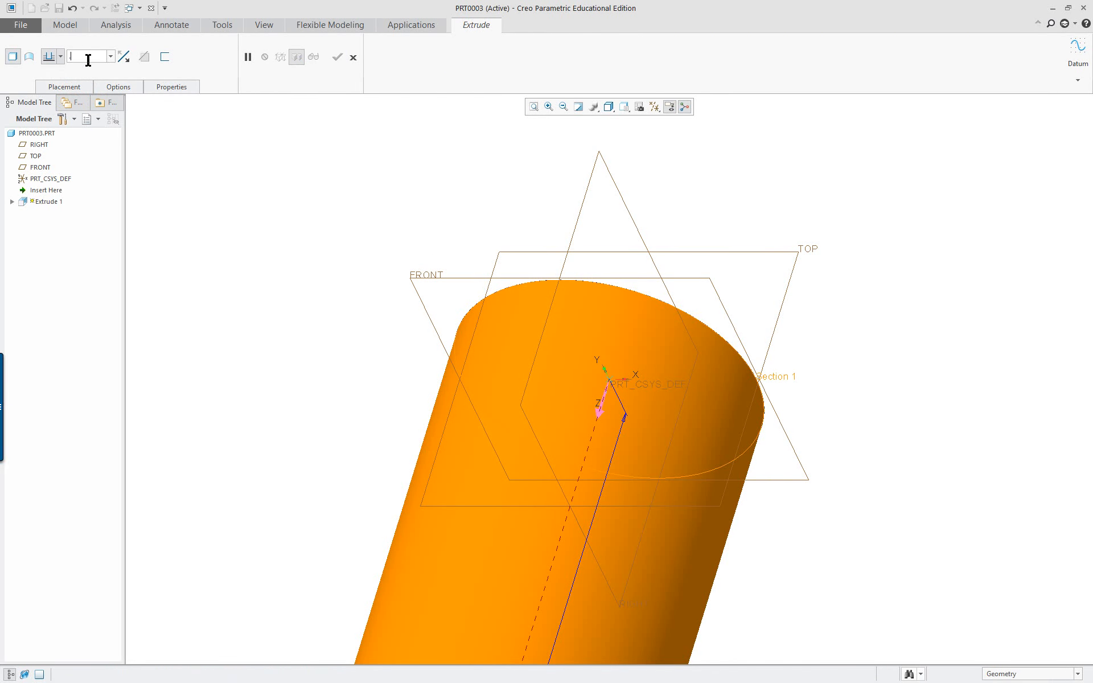
{"action": "type", "text": ".75"}
{"action": "key", "text": "Return"}
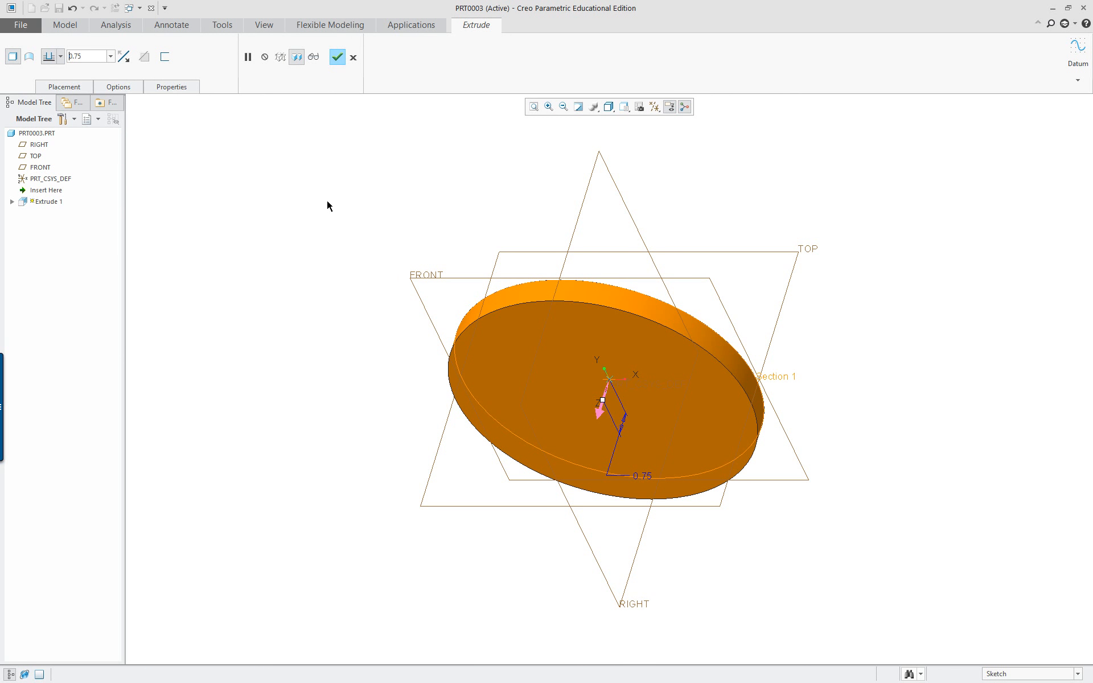
Set the extrusion depth to 0.50 and complete the extrude feature.
{"action": "double_click", "coordinate": [78, 56]}
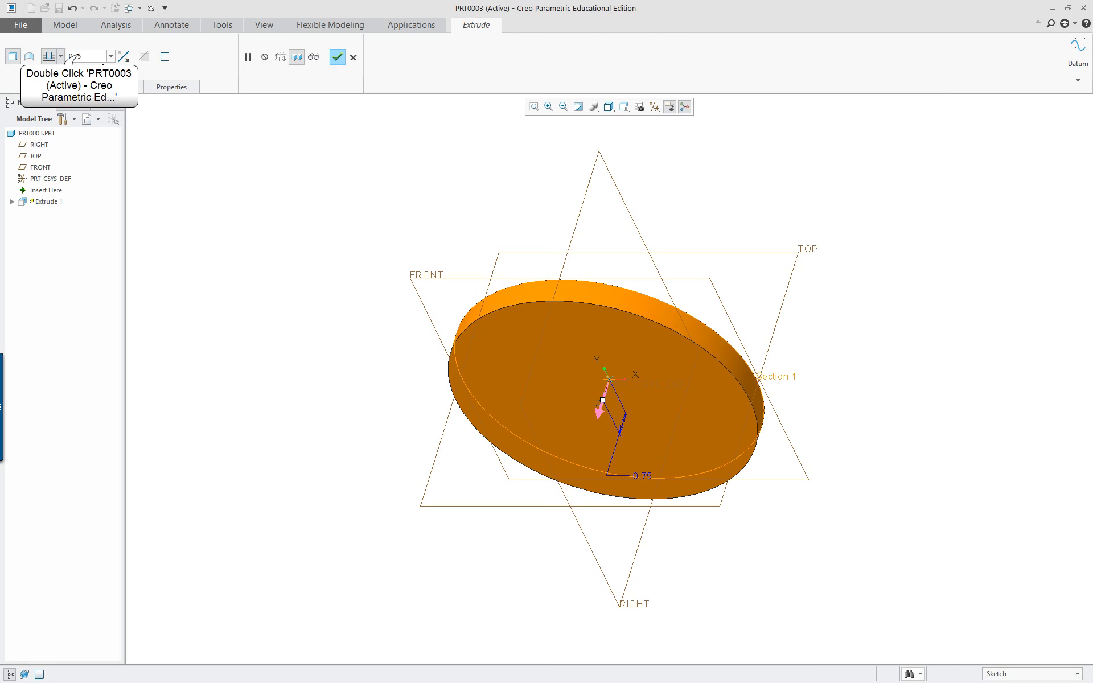
{"action": "type", "text": ".5"}
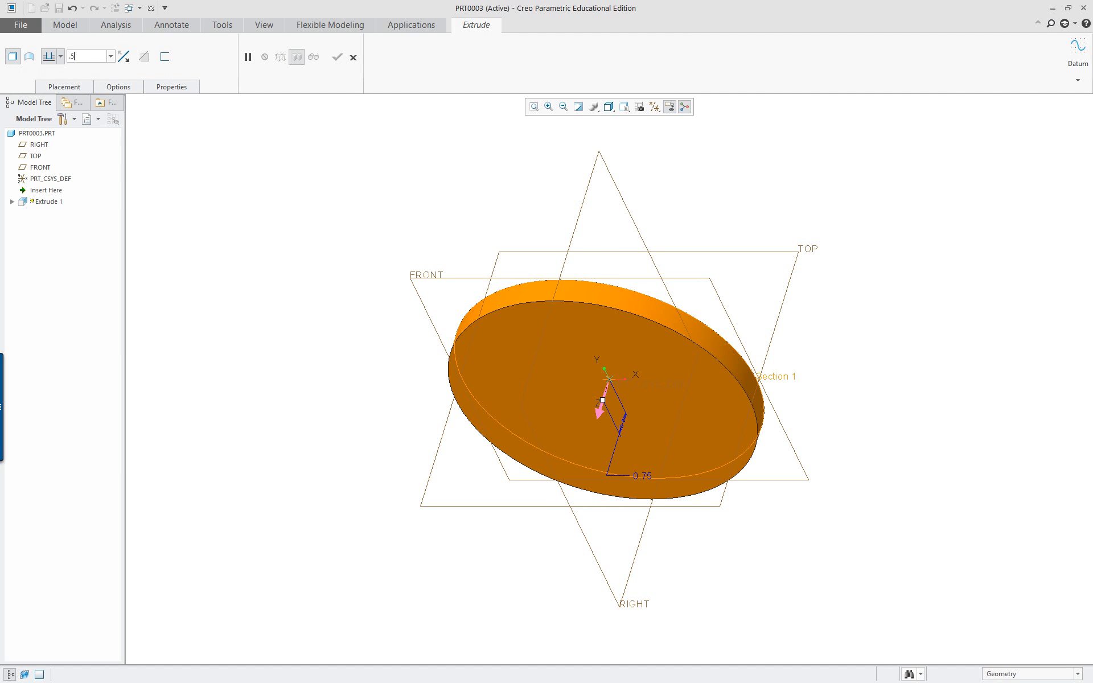
{"action": "key", "text": "Return"}
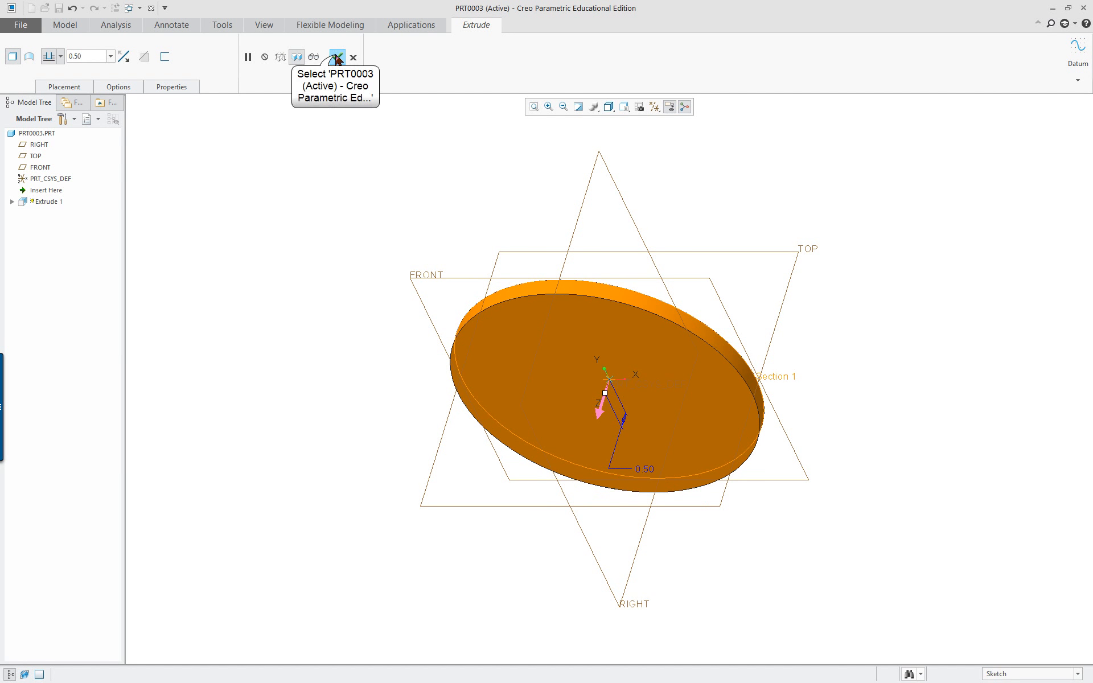
{"action": "left_click", "coordinate": [338, 58]}
Consult the cap's reference drawing in the PDF and set the extruded disk's thickness to 0.25.
{"action": "key", "text": "alt+Tab"}
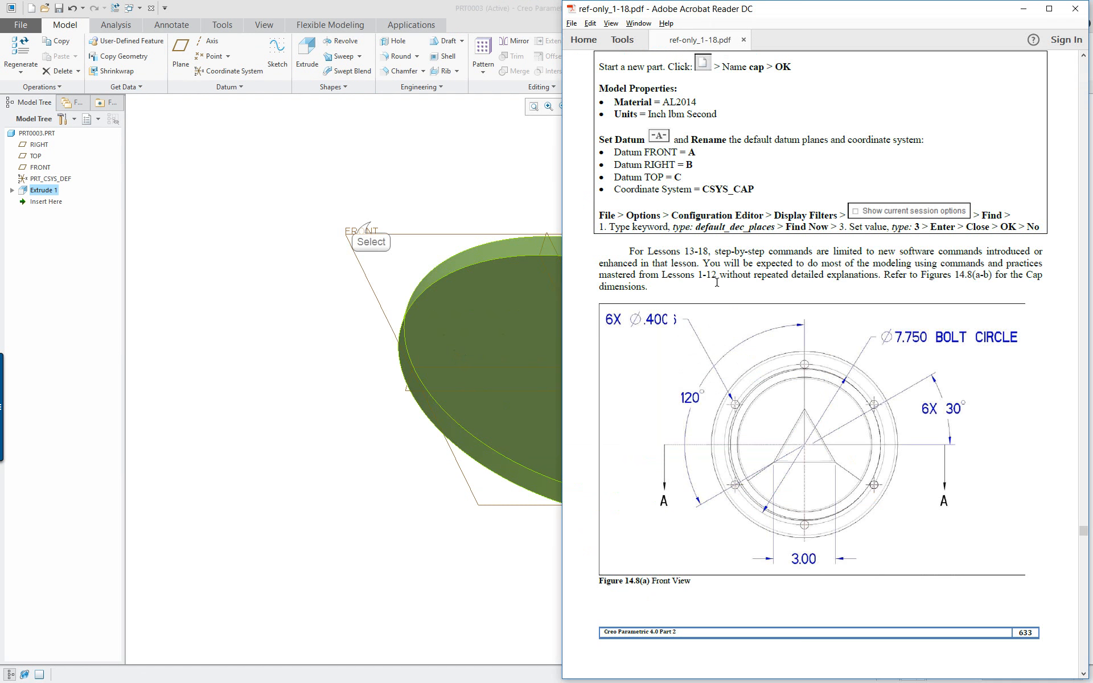
{"action": "double_click", "coordinate": [483, 289]}
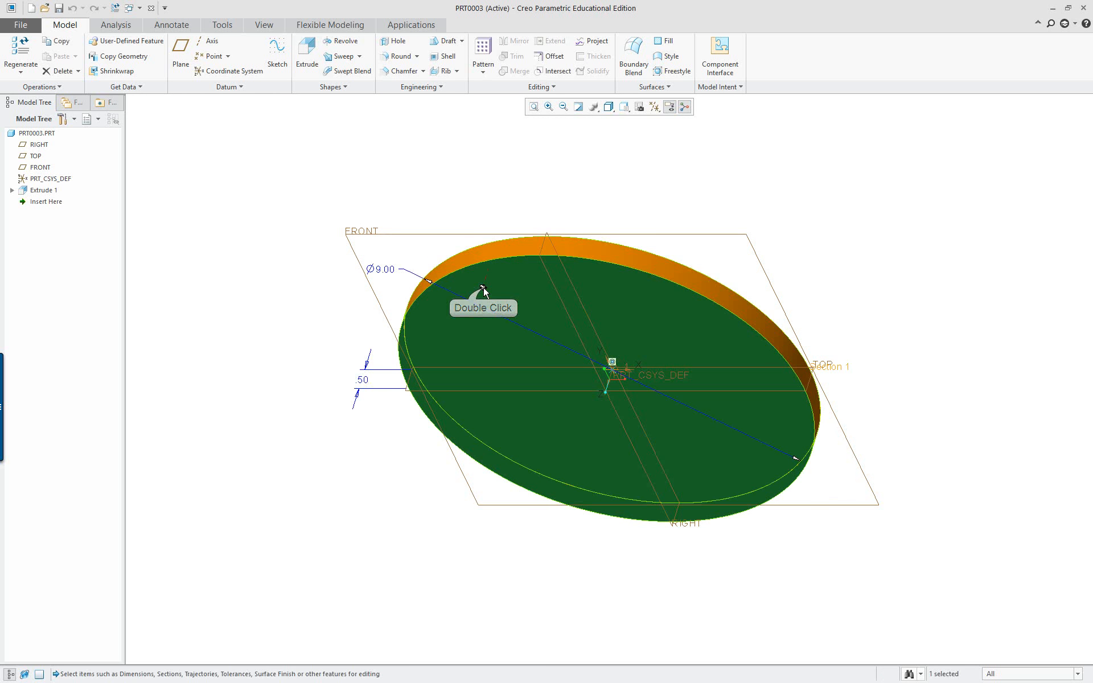
{"action": "double_click", "coordinate": [365, 380]}
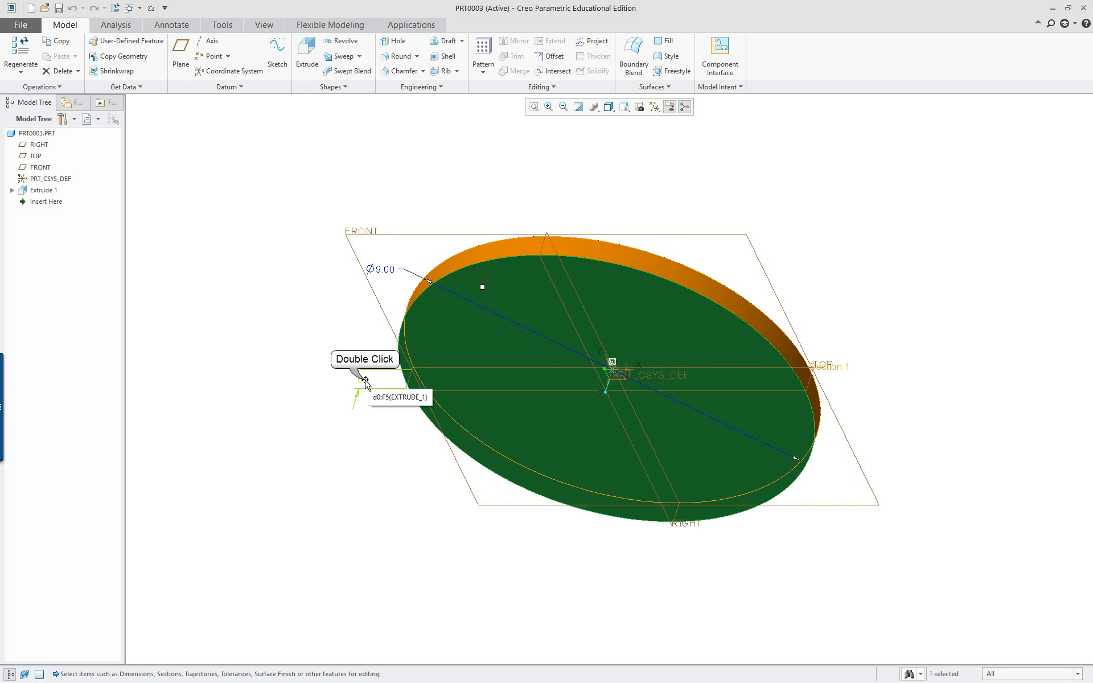
{"action": "key", "text": "Return"}
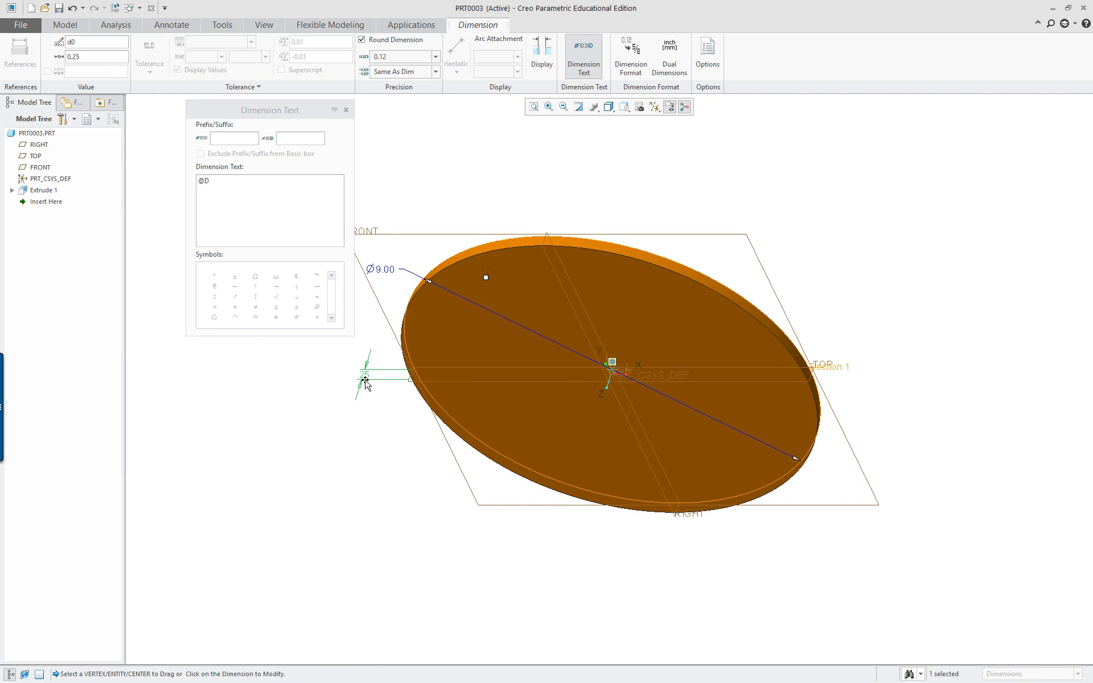
{"action": "left_click", "coordinate": [273, 402]}
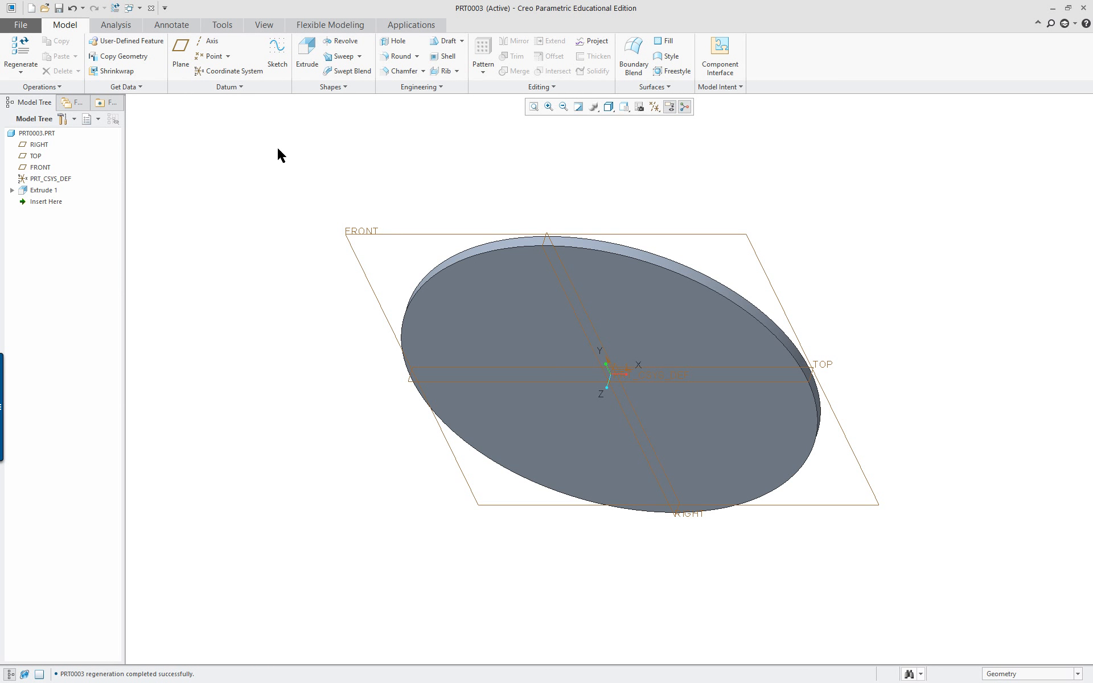
Start a Blend with sketched sections and open Section 1's sketch on the disk's front face, oriented by the RIGHT datum plane.
{"action": "left_click", "coordinate": [331, 87]}
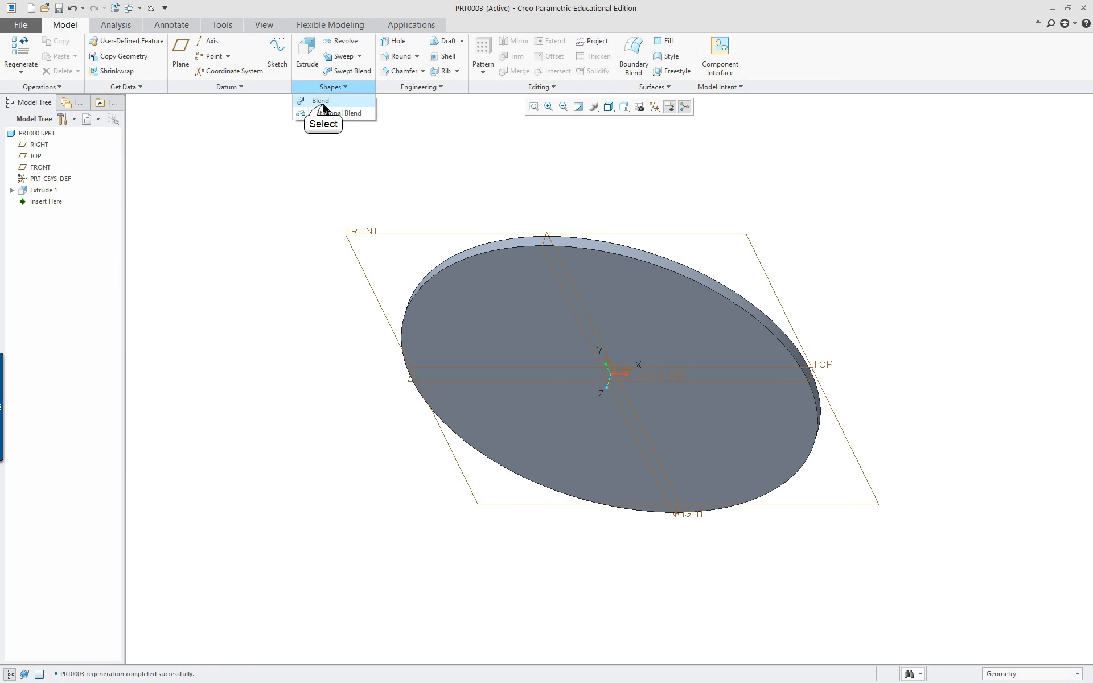
{"action": "left_click", "coordinate": [322, 104]}
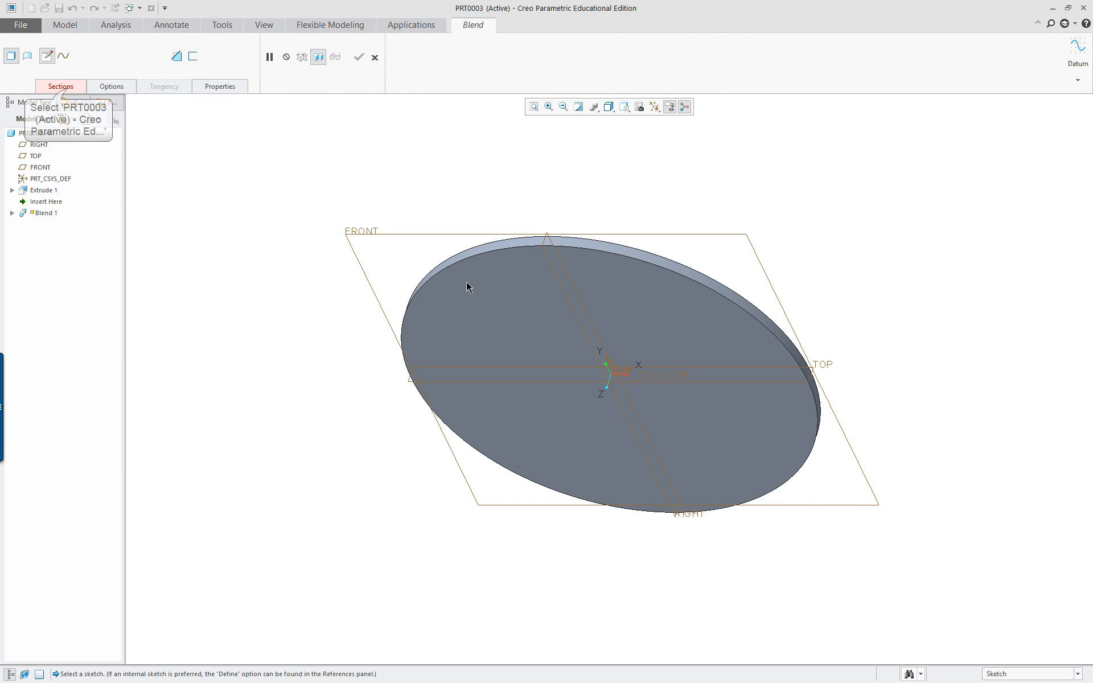
{"action": "left_click", "coordinate": [77, 89]}
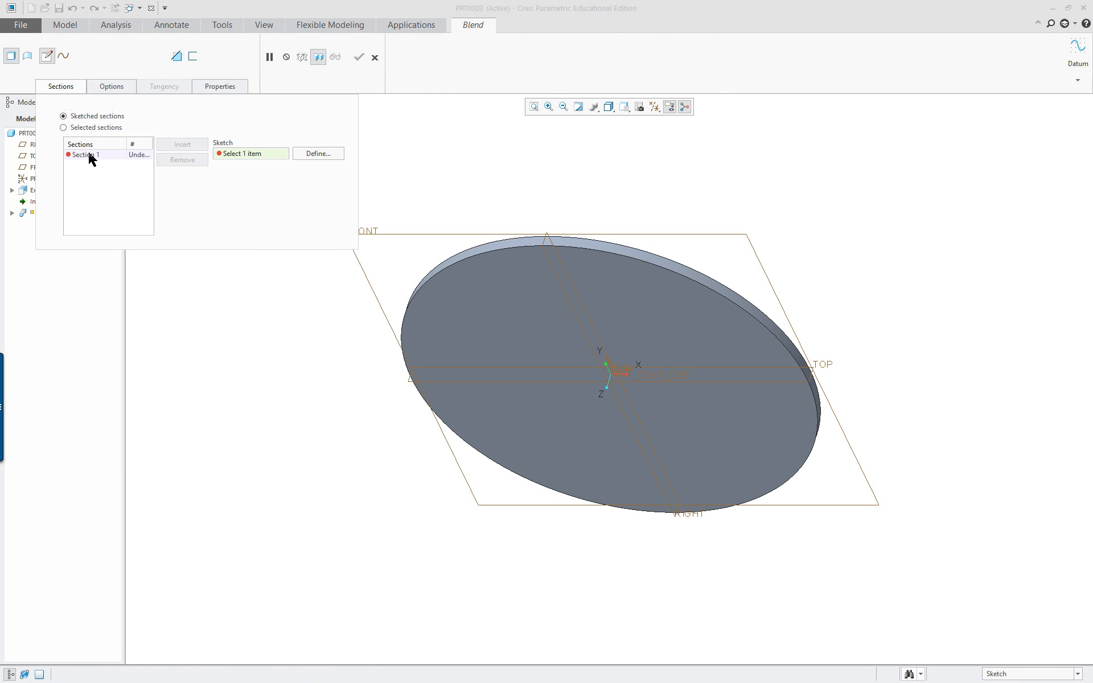
{"action": "left_click", "coordinate": [316, 153]}
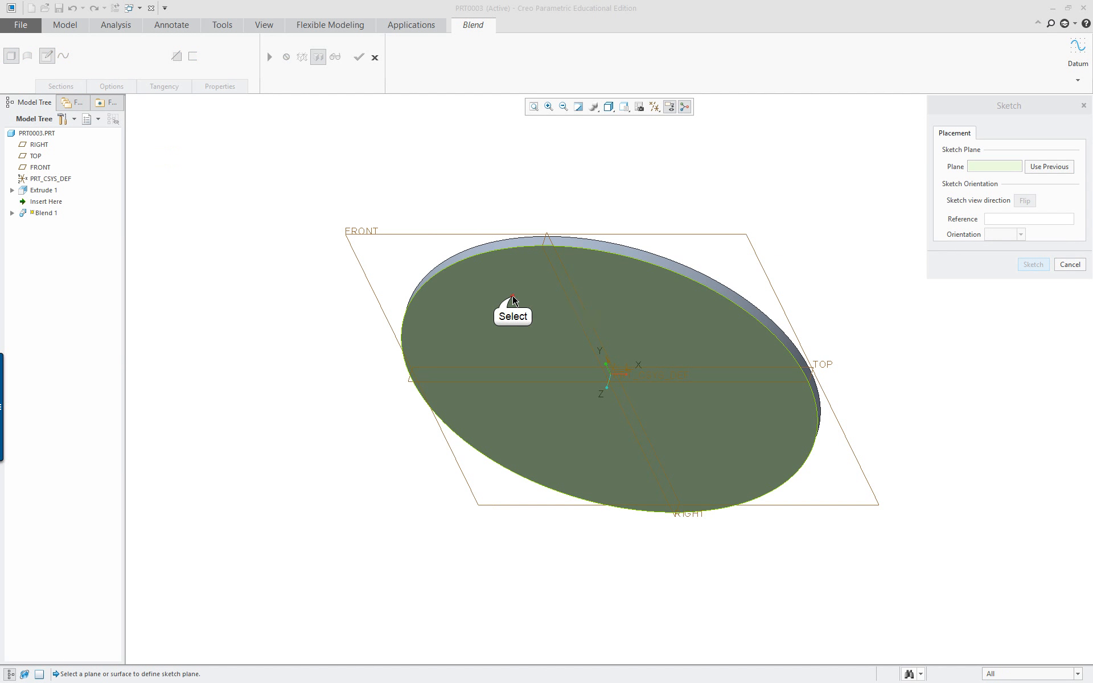
{"action": "left_click", "coordinate": [517, 299]}
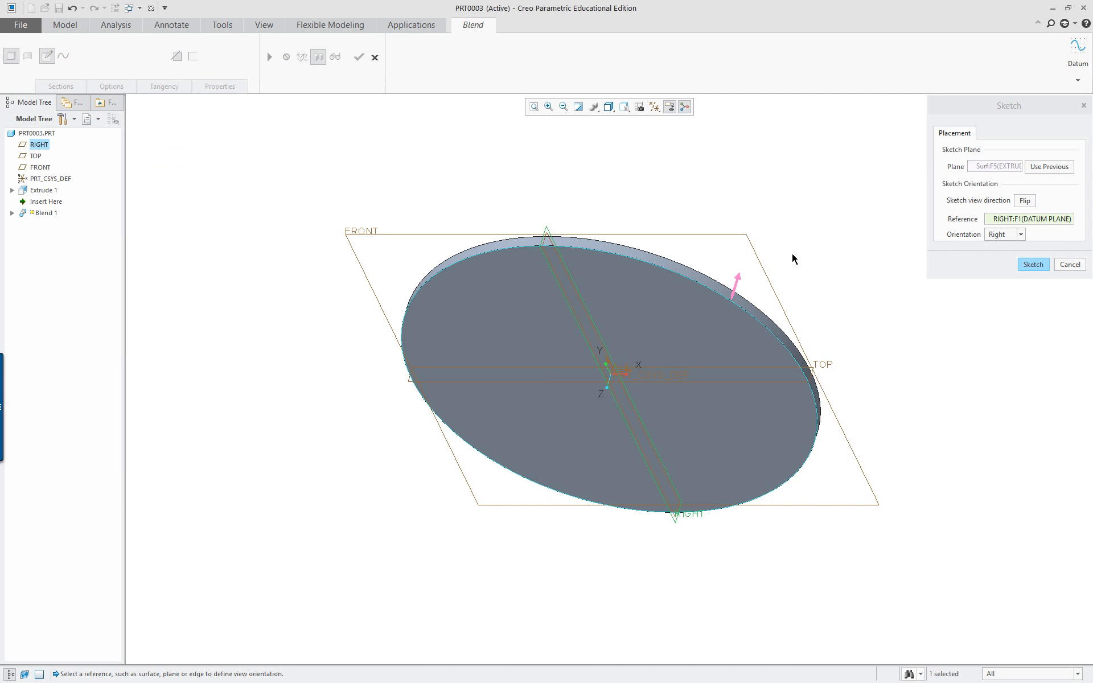
{"action": "key", "text": "Return"}
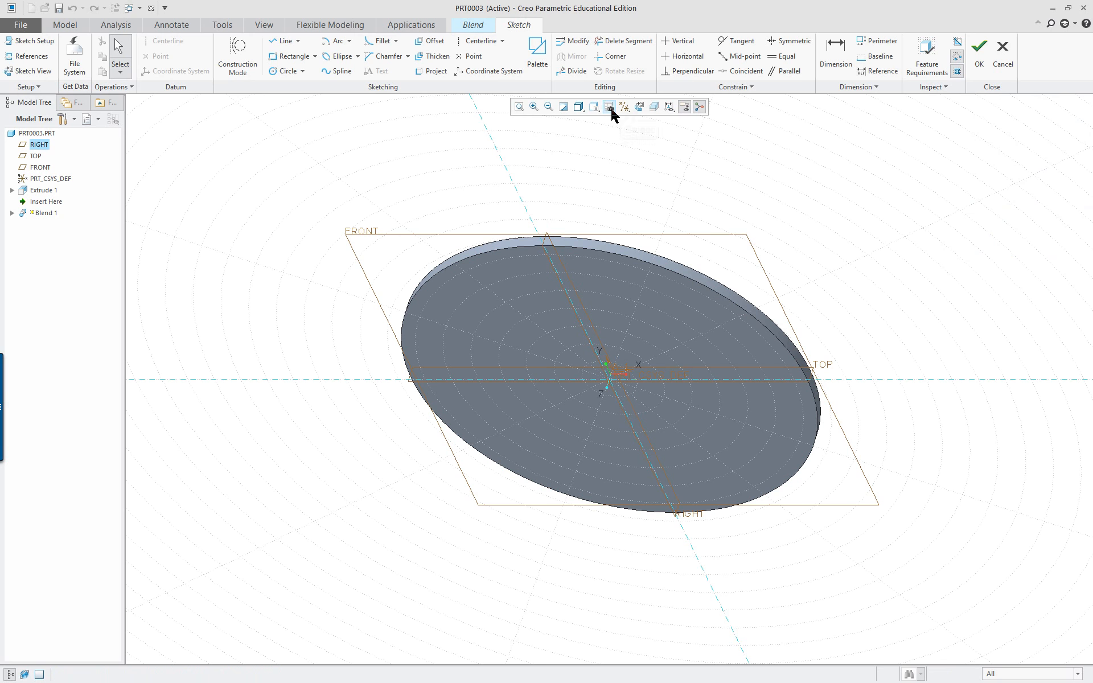
Orient the view parallel to the sketching plane and set the display style to Hidden Line.
{"action": "left_click", "coordinate": [637, 107]}
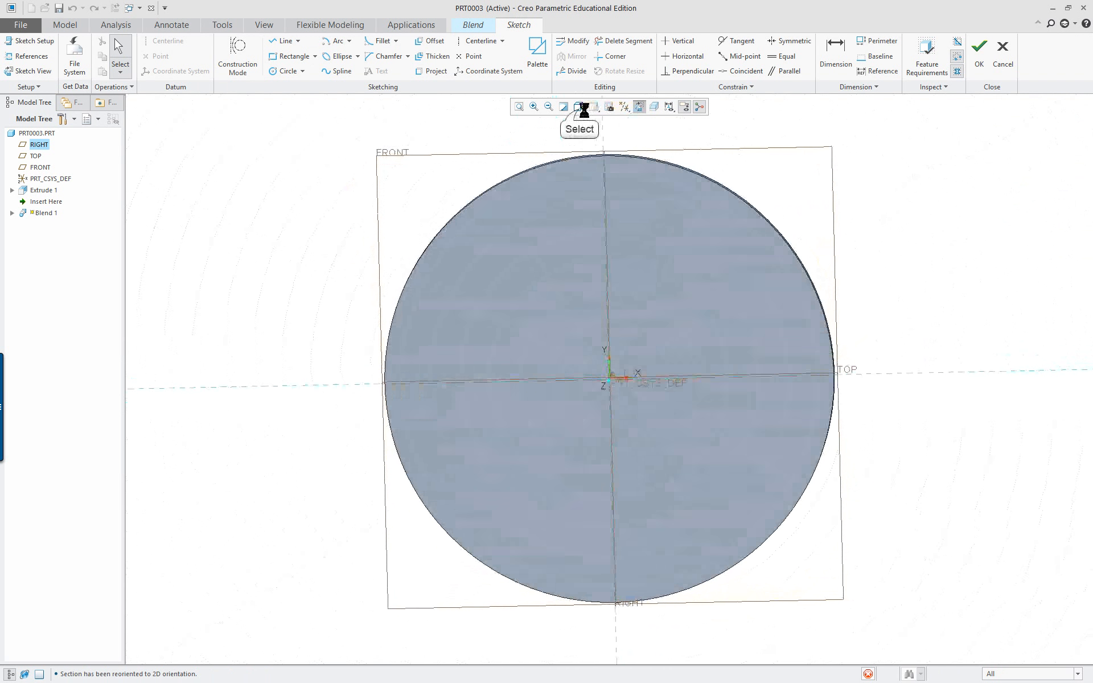
{"action": "left_click", "coordinate": [579, 107]}
{"action": "left_click", "coordinate": [605, 171]}
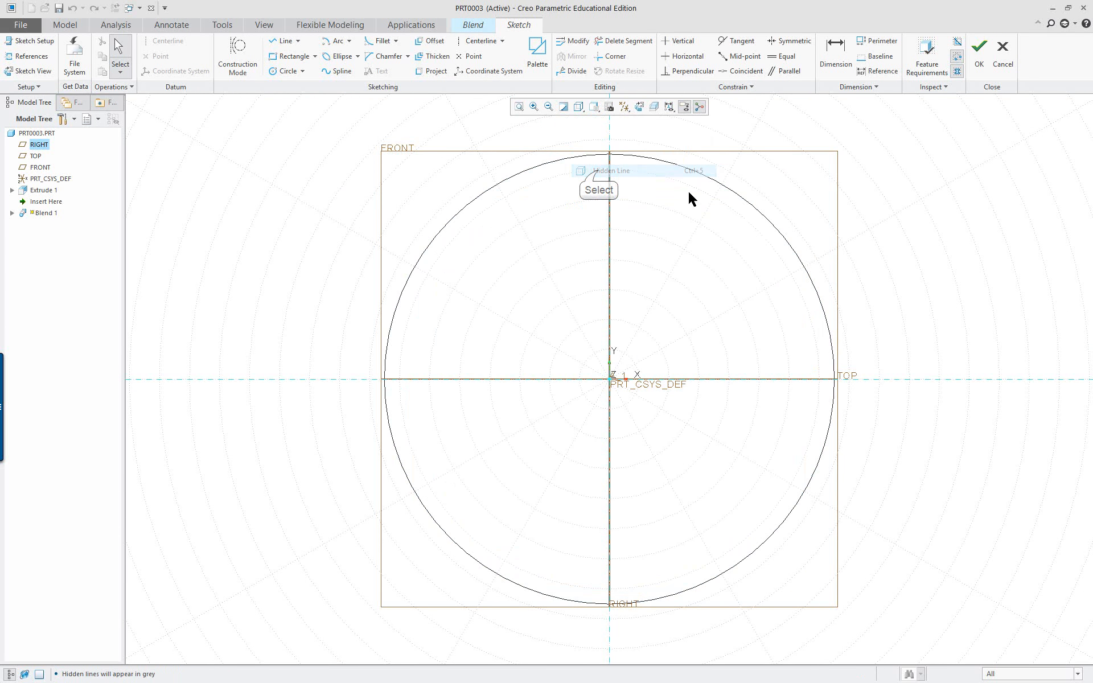
Draw vertical and horizontal construction centerlines through the origin of the blend's first section.
{"action": "right_click", "coordinate": [706, 358]}
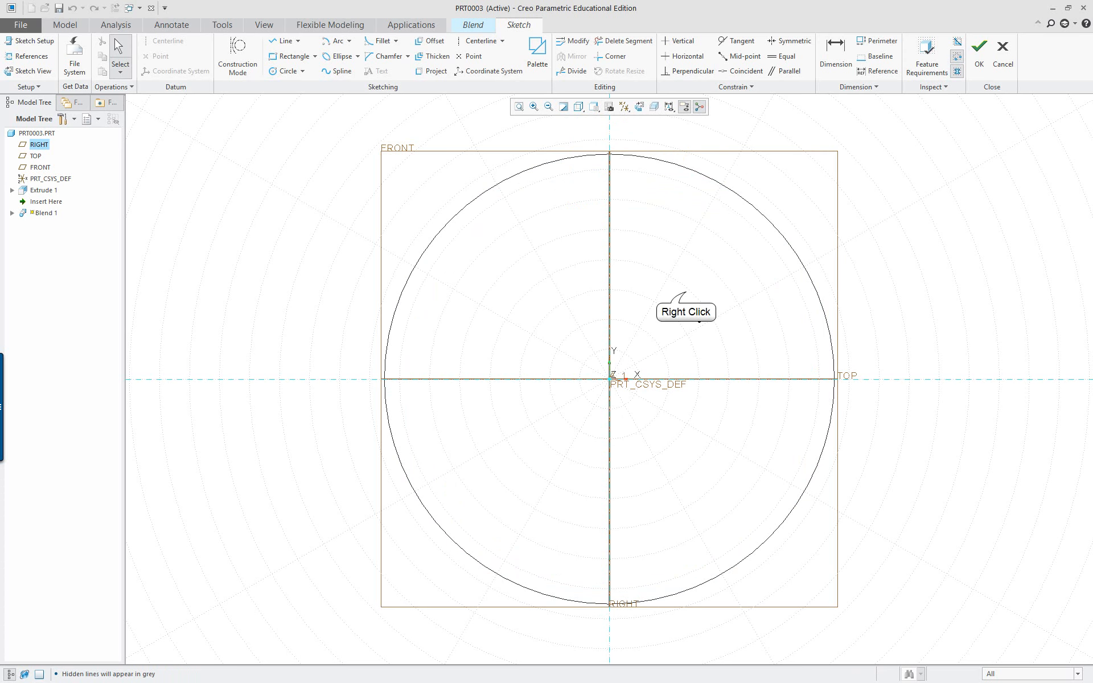
{"action": "right_click", "coordinate": [686, 294]}
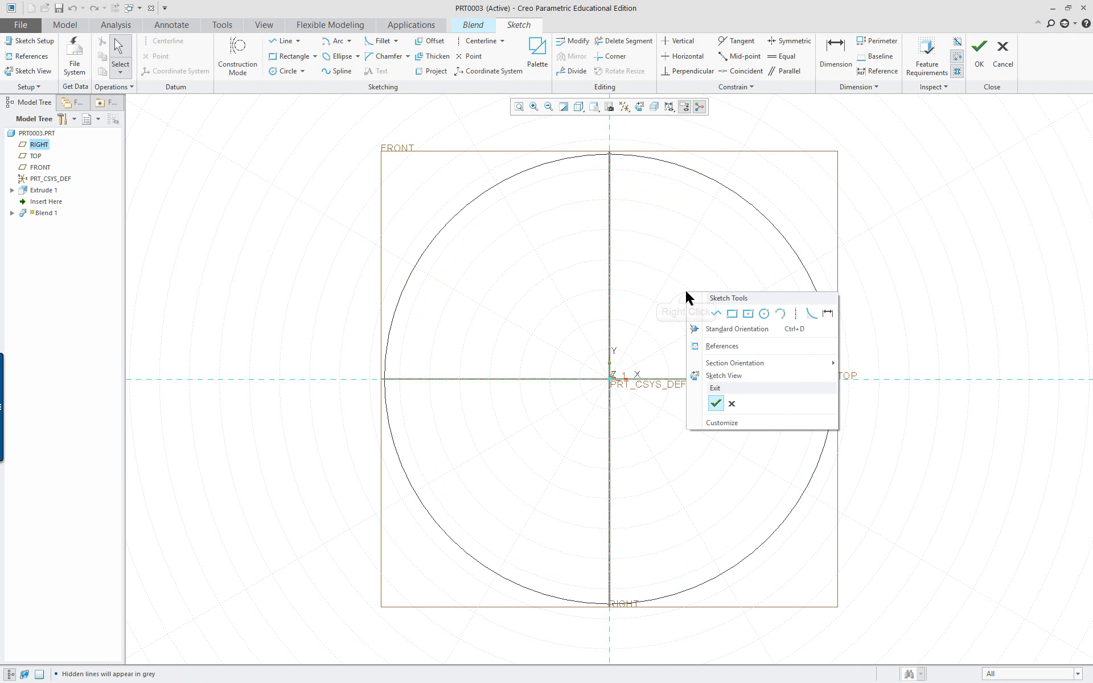
{"action": "left_click", "coordinate": [796, 313]}
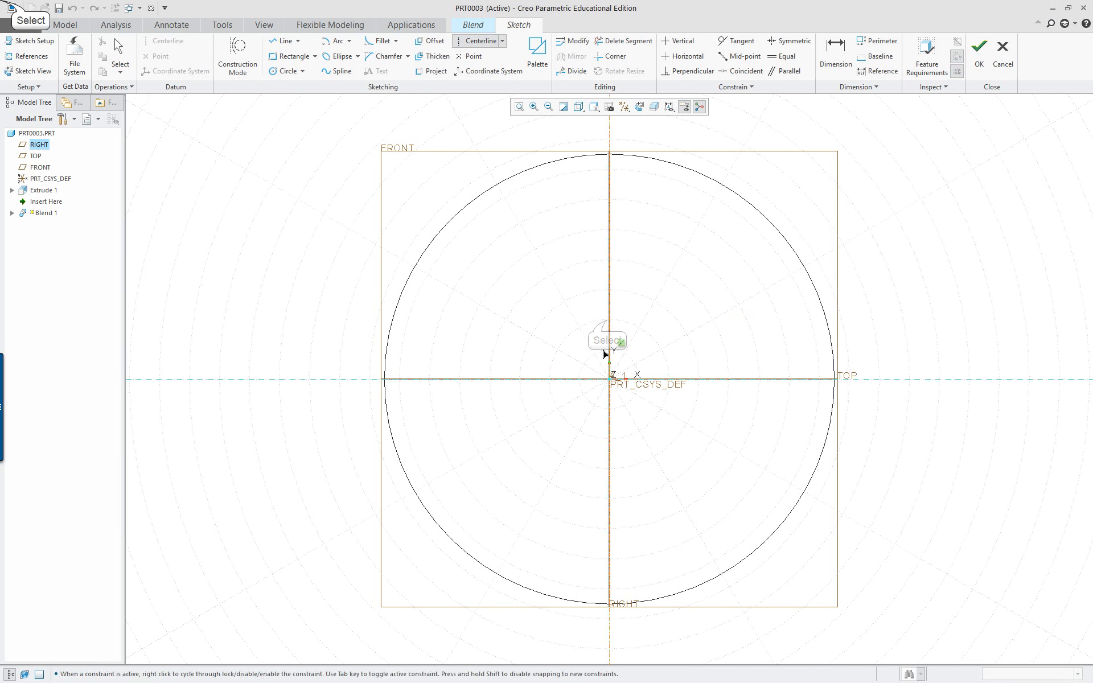
{"action": "left_click", "coordinate": [579, 380]}
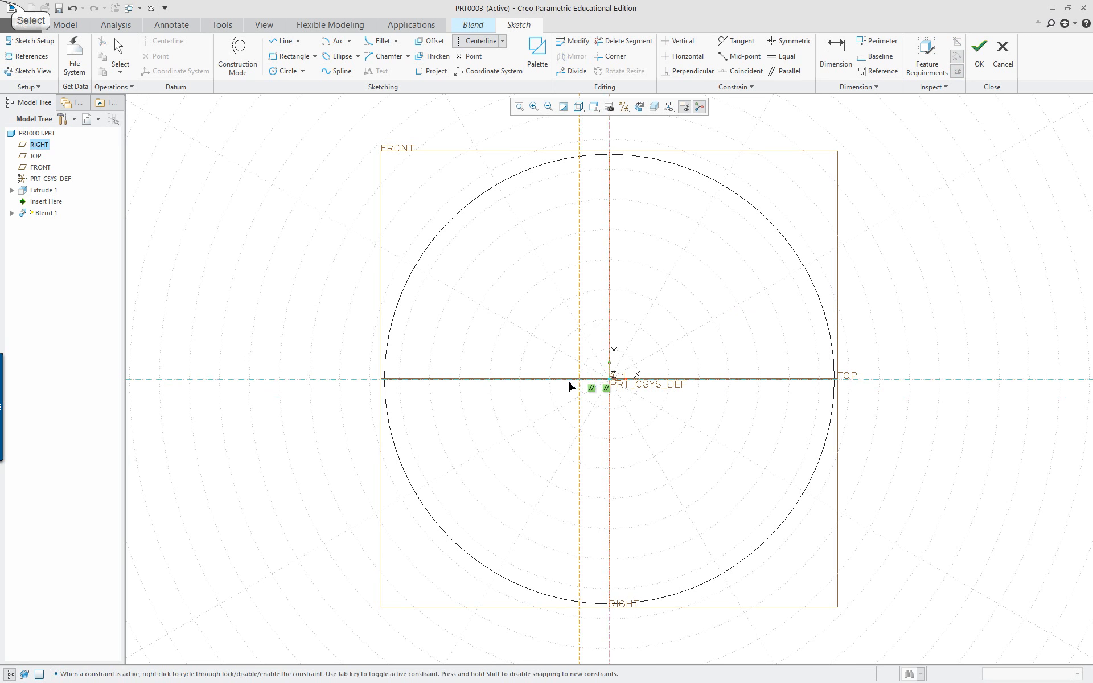
{"action": "left_click", "coordinate": [503, 380]}
{"action": "middle_click", "coordinate": [614, 383]}
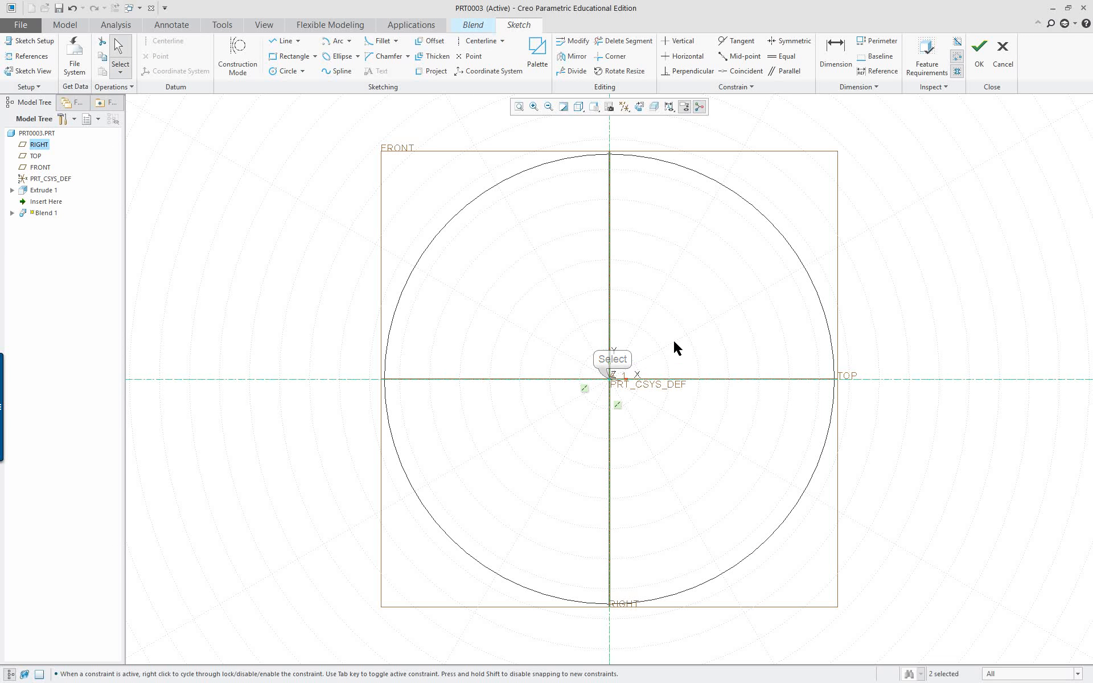
{"action": "left_click", "coordinate": [612, 378]}
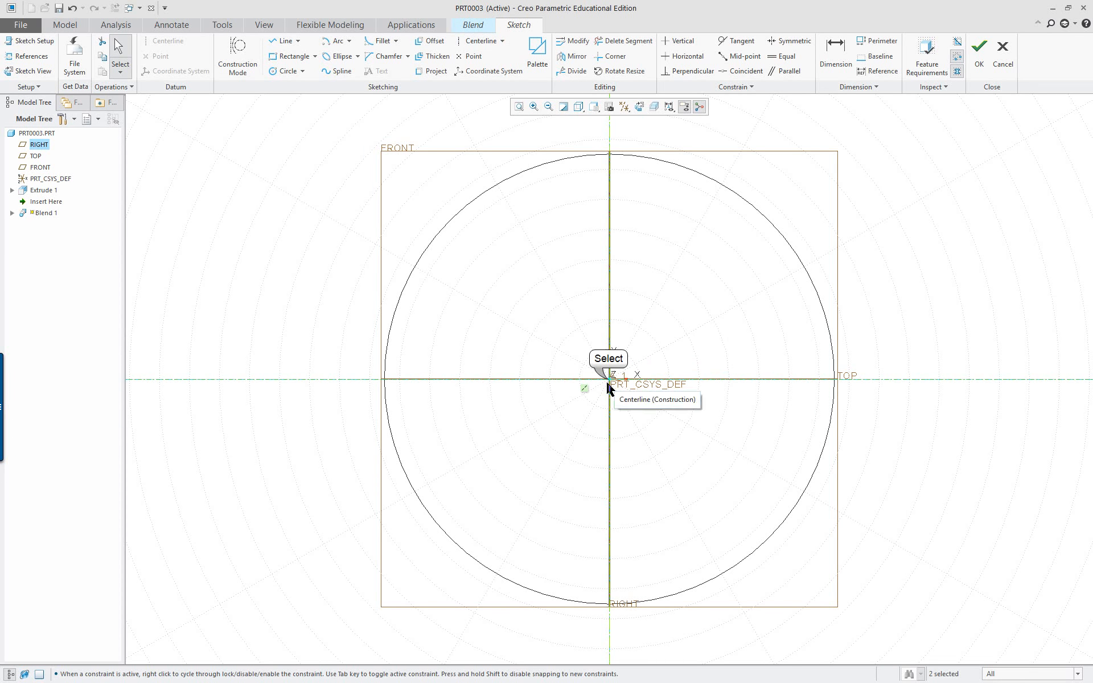
Draw two diagonal construction centerlines through the origin, each about 60° from the vertical centerline.
{"action": "left_click", "coordinate": [613, 378]}
{"action": "right_click", "coordinate": [613, 378]}
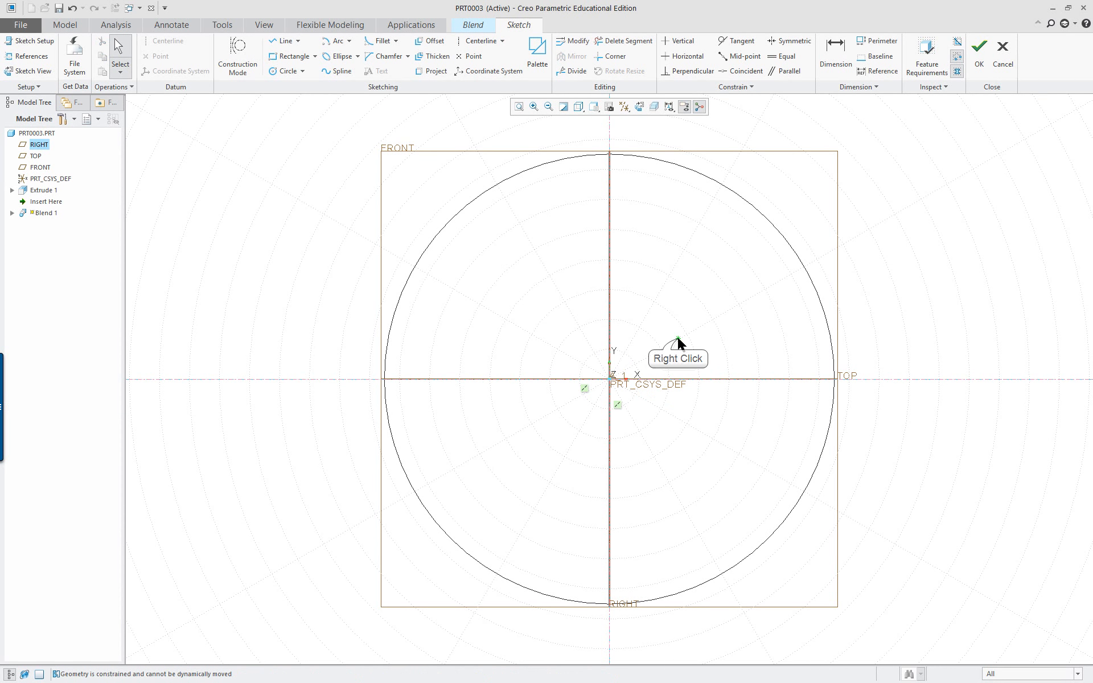
{"action": "left_click", "coordinate": [785, 360]}
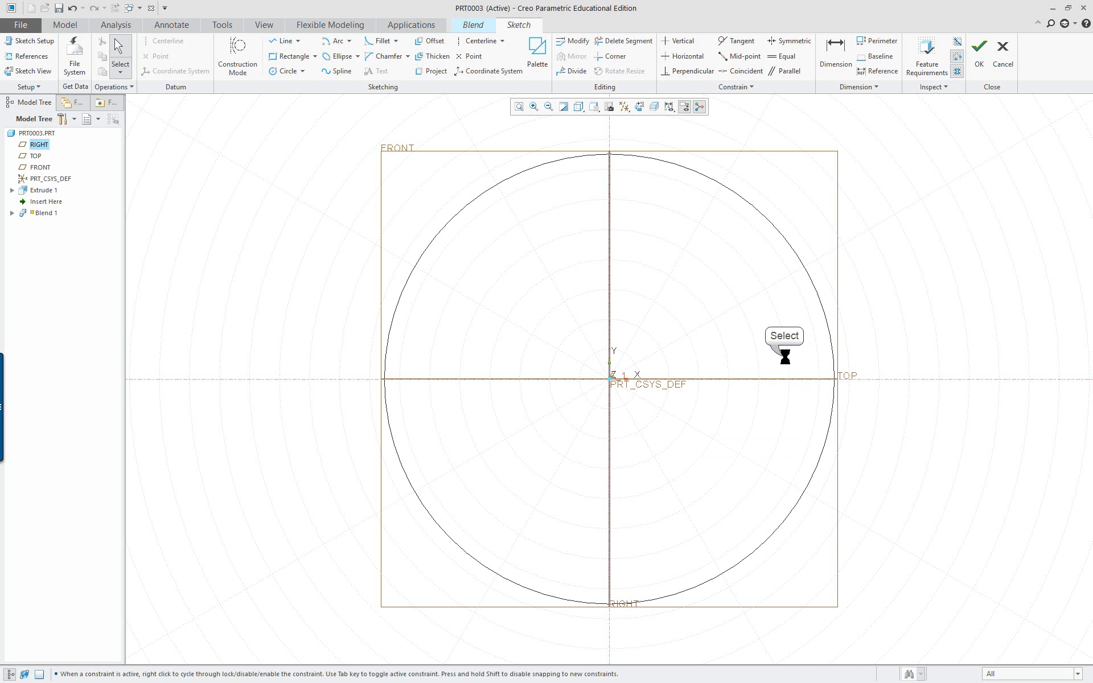
{"action": "left_click", "coordinate": [610, 379]}
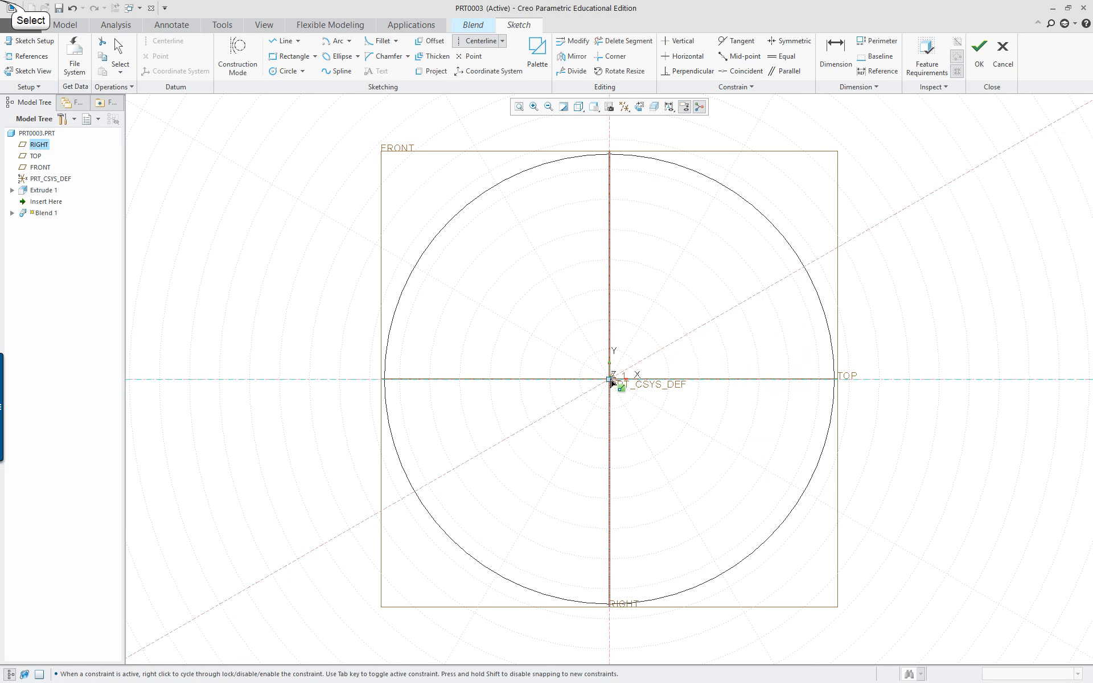
{"action": "left_click", "coordinate": [500, 349]}
{"action": "middle_click", "coordinate": [500, 349]}
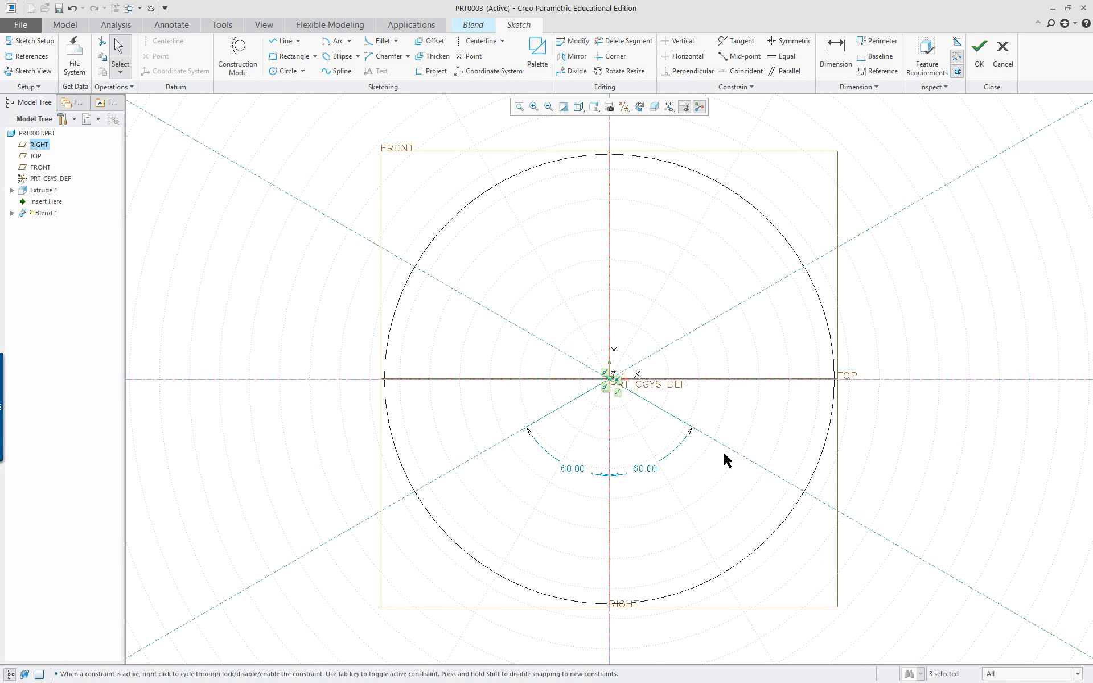
Sketch three joined arcs forming a circle of about 3.00 radius around the origin, with endpoints on the upper vertical and two lower diagonal centerlines.
{"action": "scroll", "coordinate": [744, 446], "scroll_direction": "up", "scroll_amount": 2}
{"action": "scroll", "coordinate": [872, 443], "scroll_direction": "down", "scroll_amount": 1}
{"action": "left_click", "coordinate": [897, 475]}
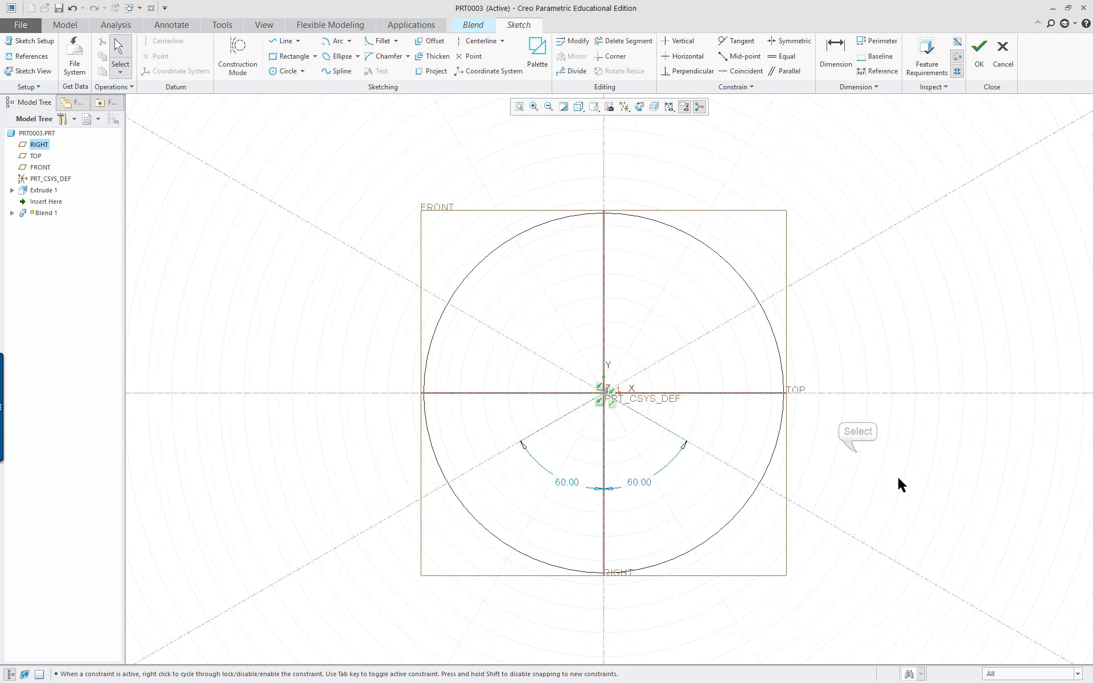
{"action": "scroll", "coordinate": [897, 474], "scroll_direction": "down", "scroll_amount": 1}
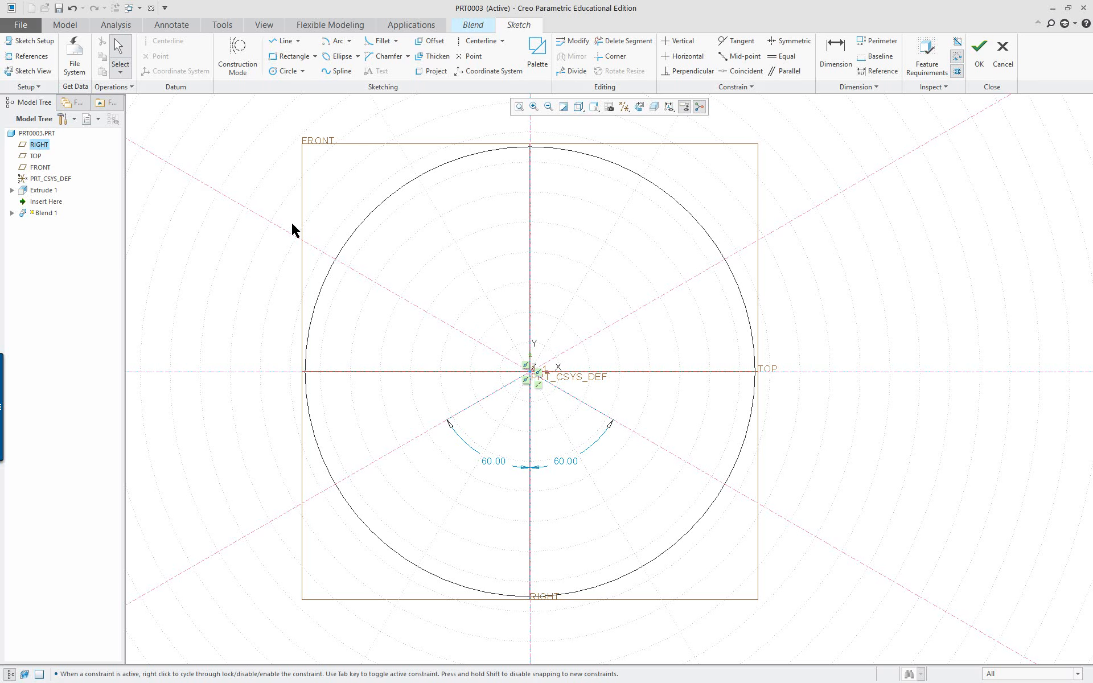
{"action": "left_click", "coordinate": [336, 41]}
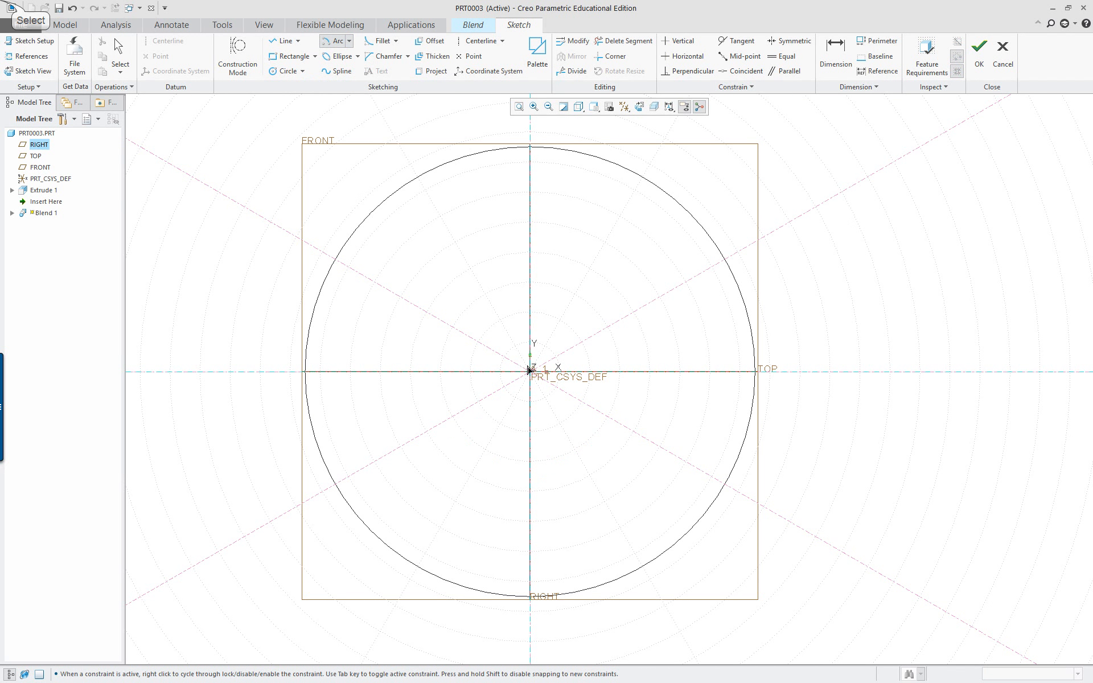
{"action": "left_click", "coordinate": [530, 222]}
{"action": "left_click", "coordinate": [380, 372]}
{"action": "left_click", "coordinate": [400, 446]}
{"action": "left_click", "coordinate": [402, 448]}
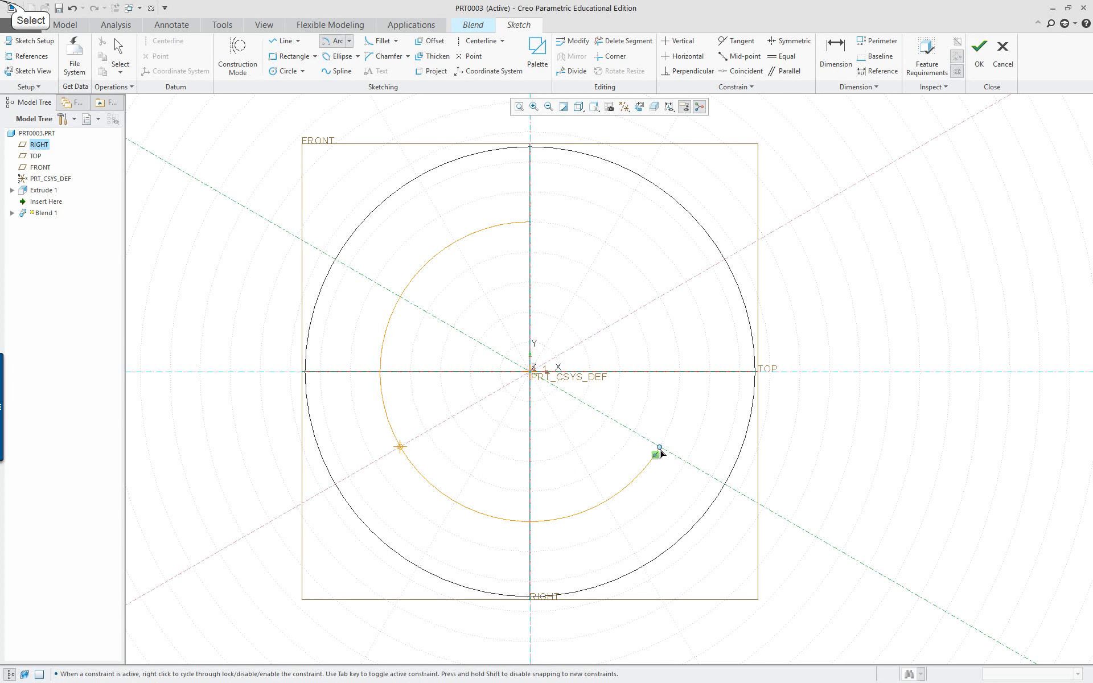
{"action": "left_click", "coordinate": [659, 449]}
{"action": "left_click", "coordinate": [530, 222]}
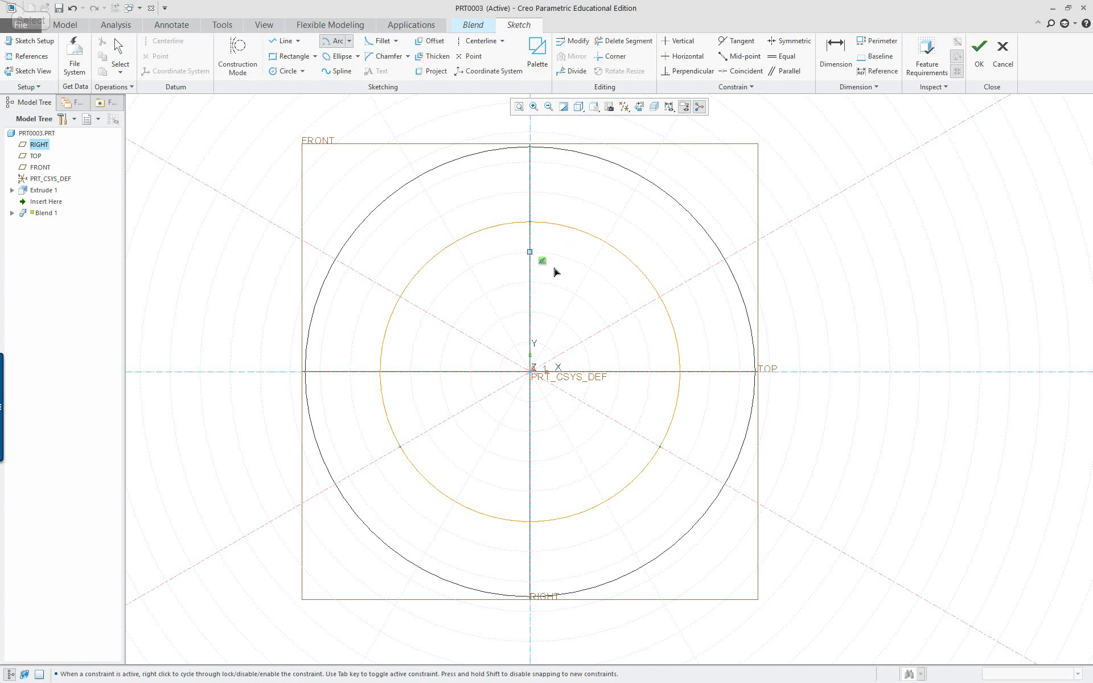
{"action": "middle_click", "coordinate": [554, 267]}
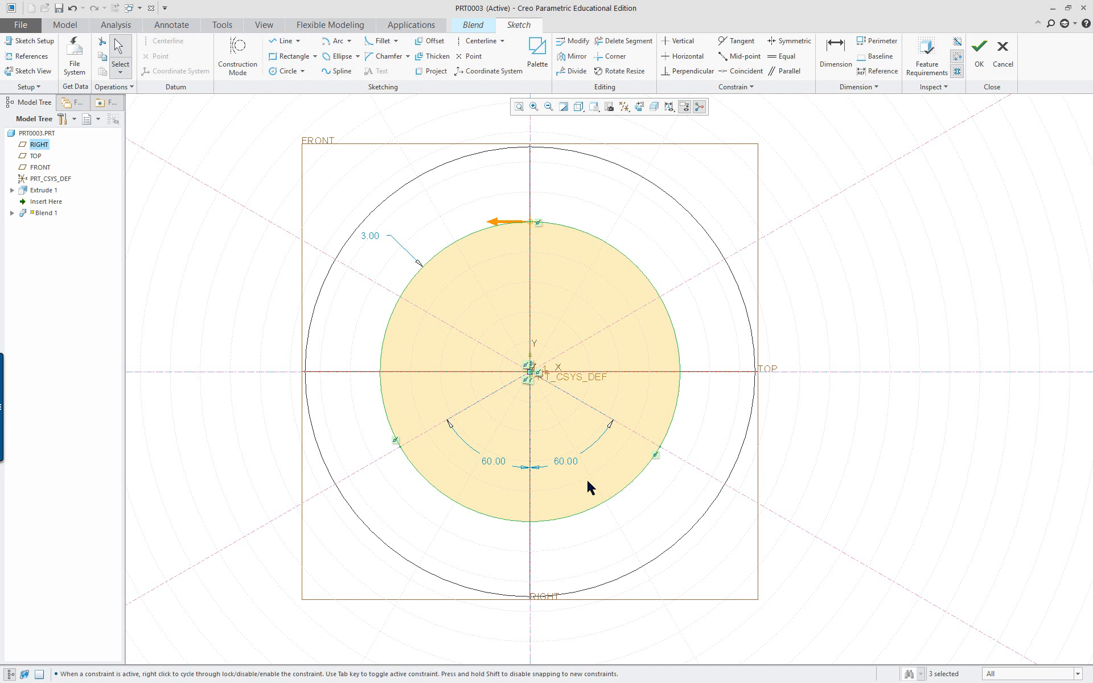
Check Section 1 against the blend's feature requirements and inspect the options available at the arcs' lower-left vertex.
{"action": "left_click", "coordinate": [928, 54]}
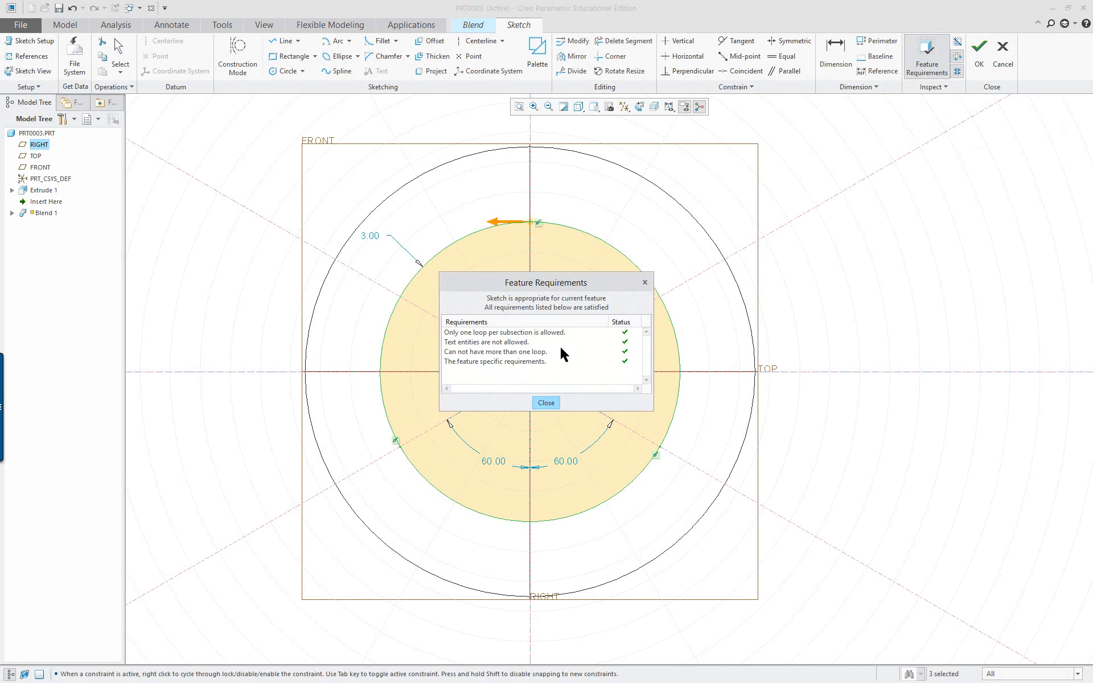
{"action": "left_click", "coordinate": [546, 404]}
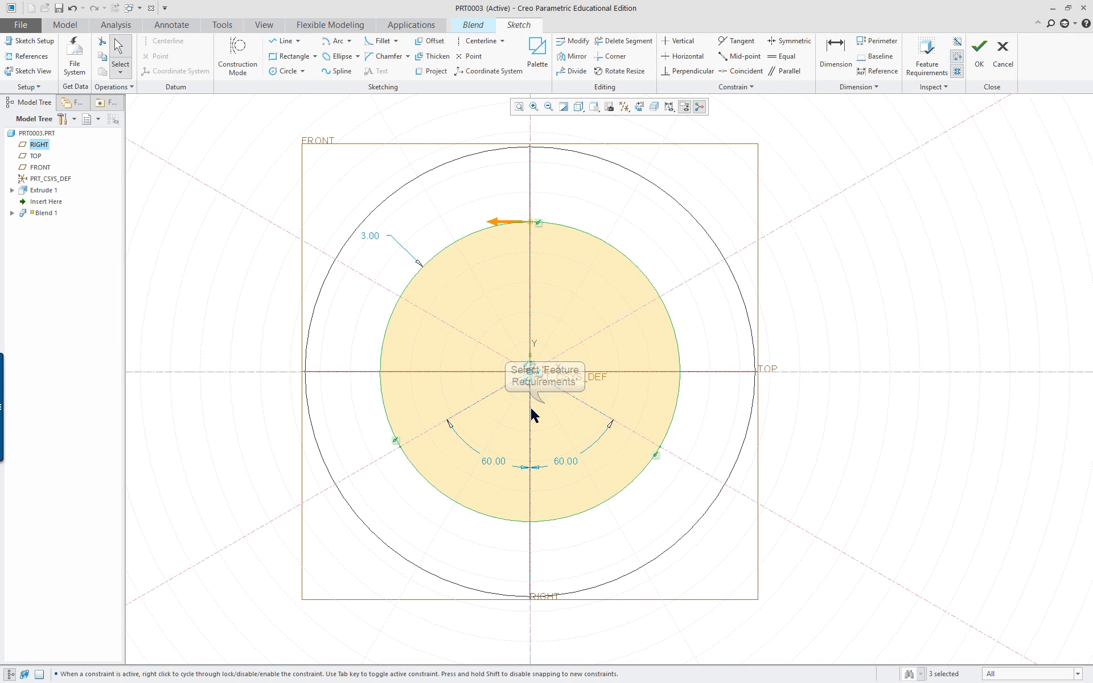
{"action": "right_click", "coordinate": [402, 448]}
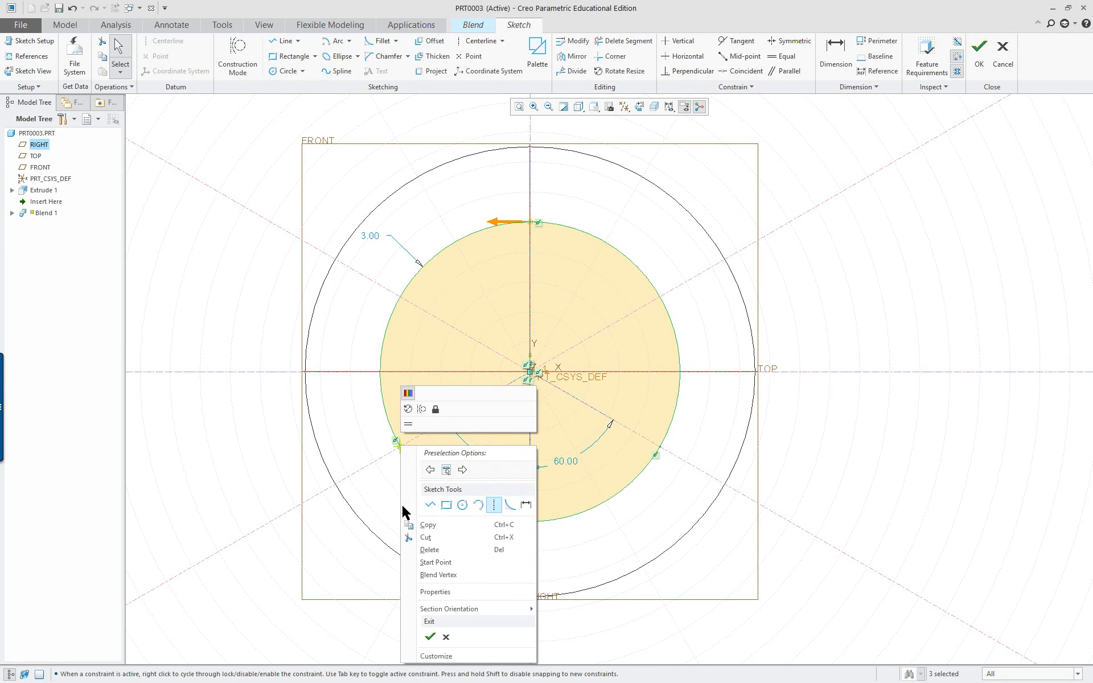
{"action": "left_click", "coordinate": [222, 286]}
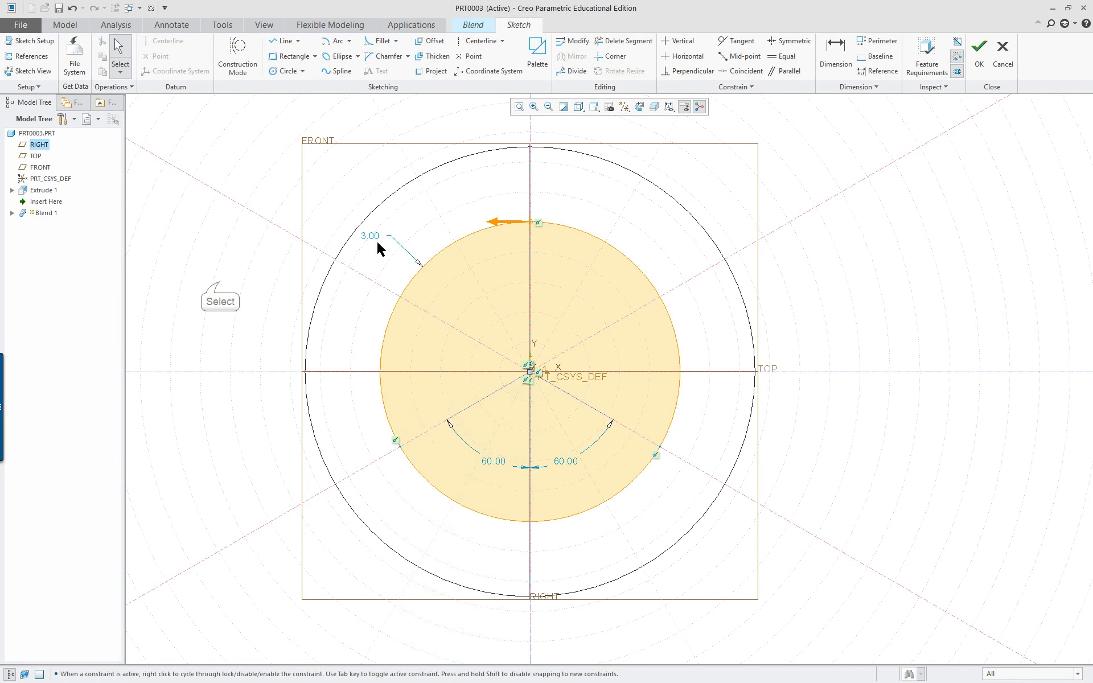
Accept the three-arc sketch of Section 1 and return to the blend definition.
{"action": "right_click", "coordinate": [527, 224]}
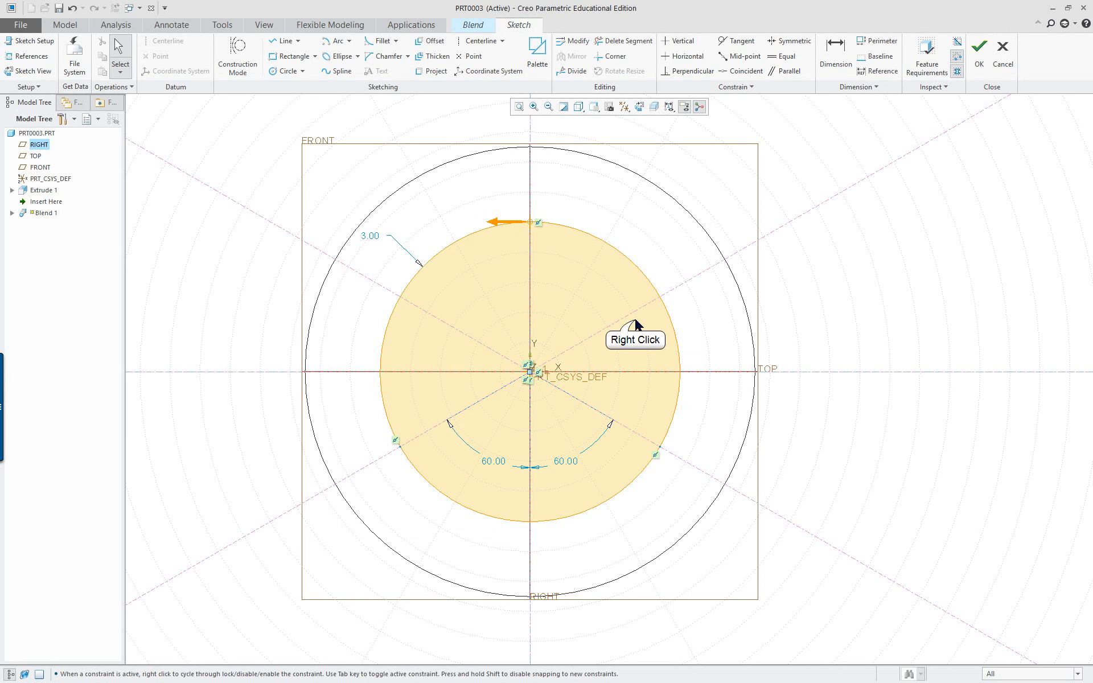
{"action": "right_click", "coordinate": [636, 323]}
{"action": "left_click", "coordinate": [665, 432]}
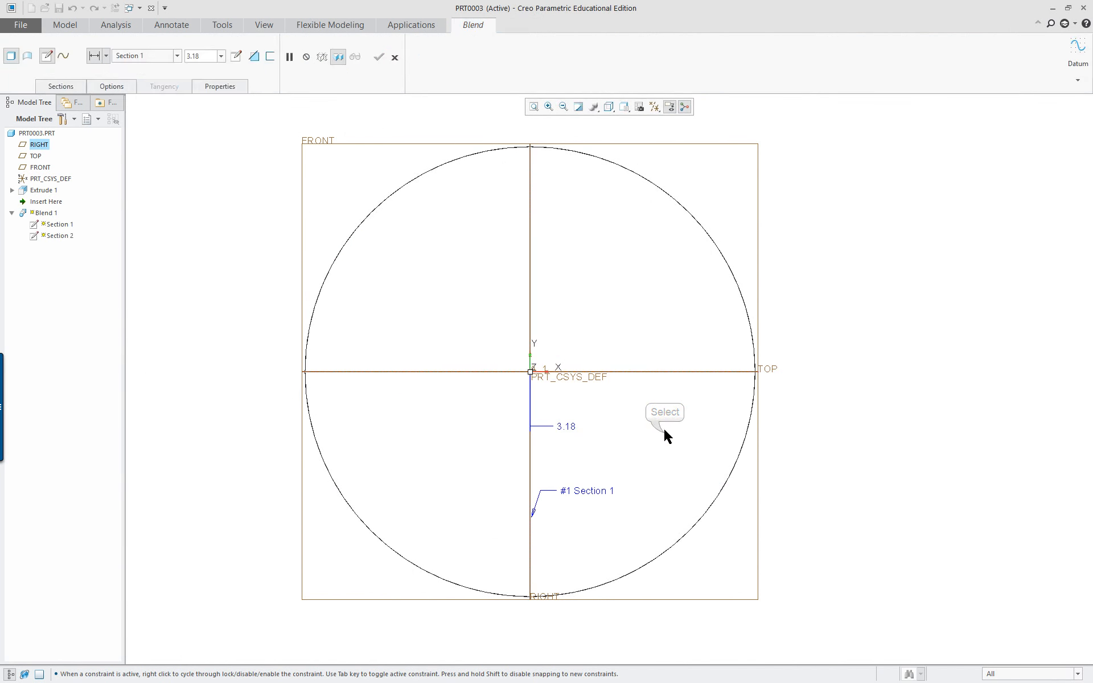
Set Section 2's offset from Section 1 to 3 and open its sketch.
{"action": "left_click", "coordinate": [61, 86]}
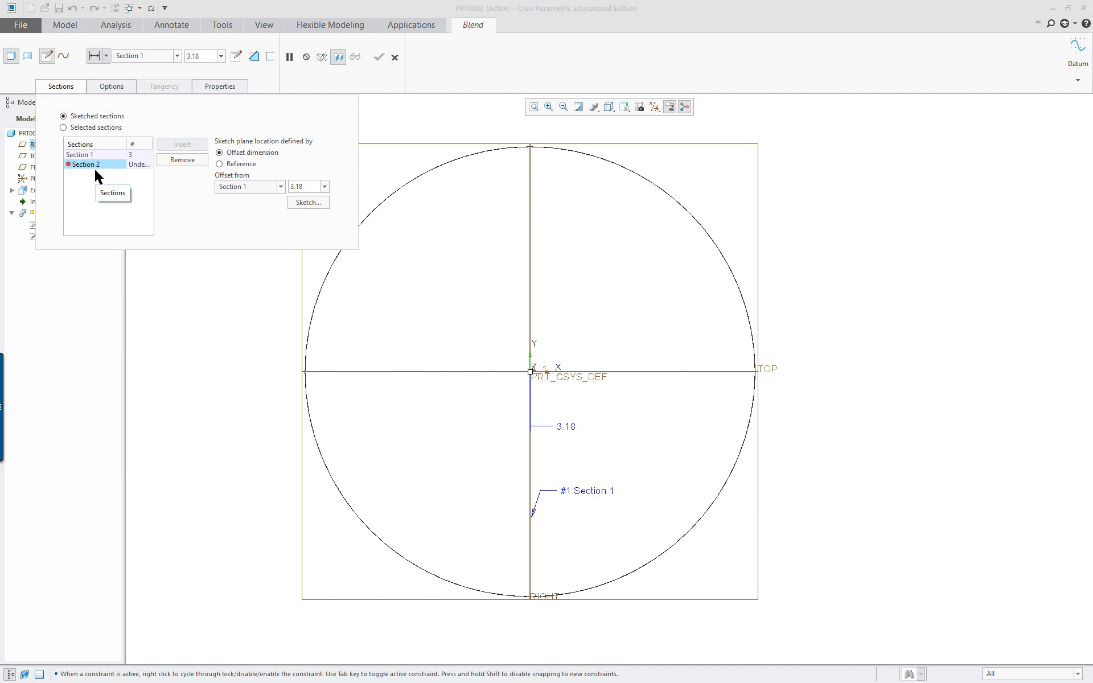
{"action": "double_click", "coordinate": [305, 187]}
{"action": "type", "text": "3"}
{"action": "key", "text": "Return"}
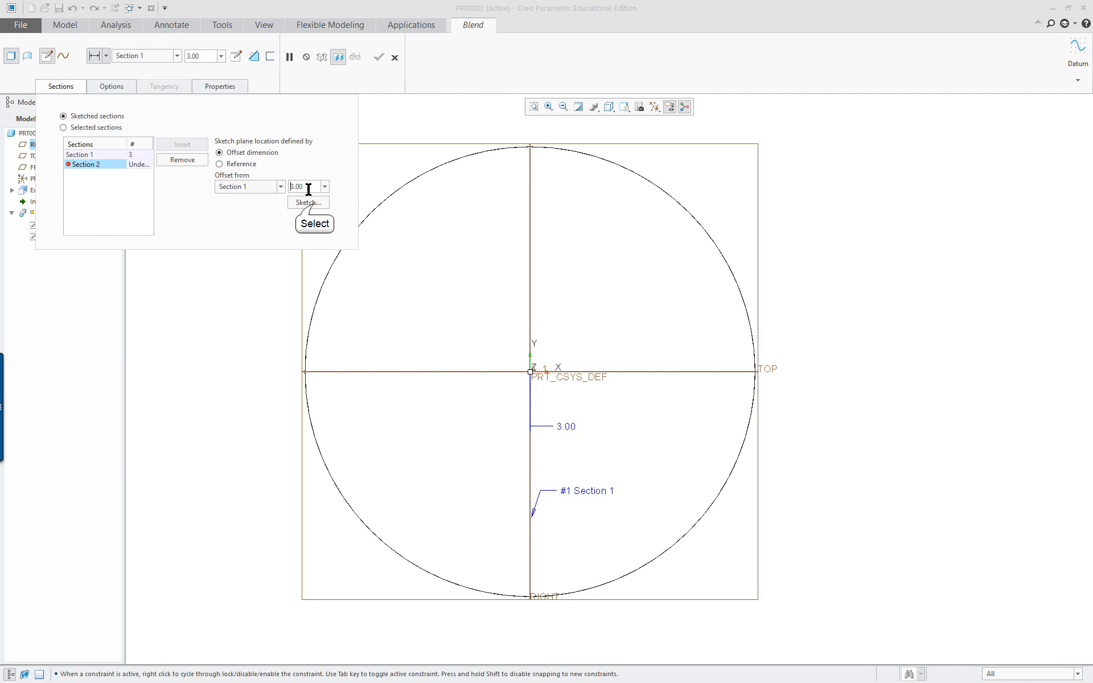
{"action": "left_click", "coordinate": [308, 203]}
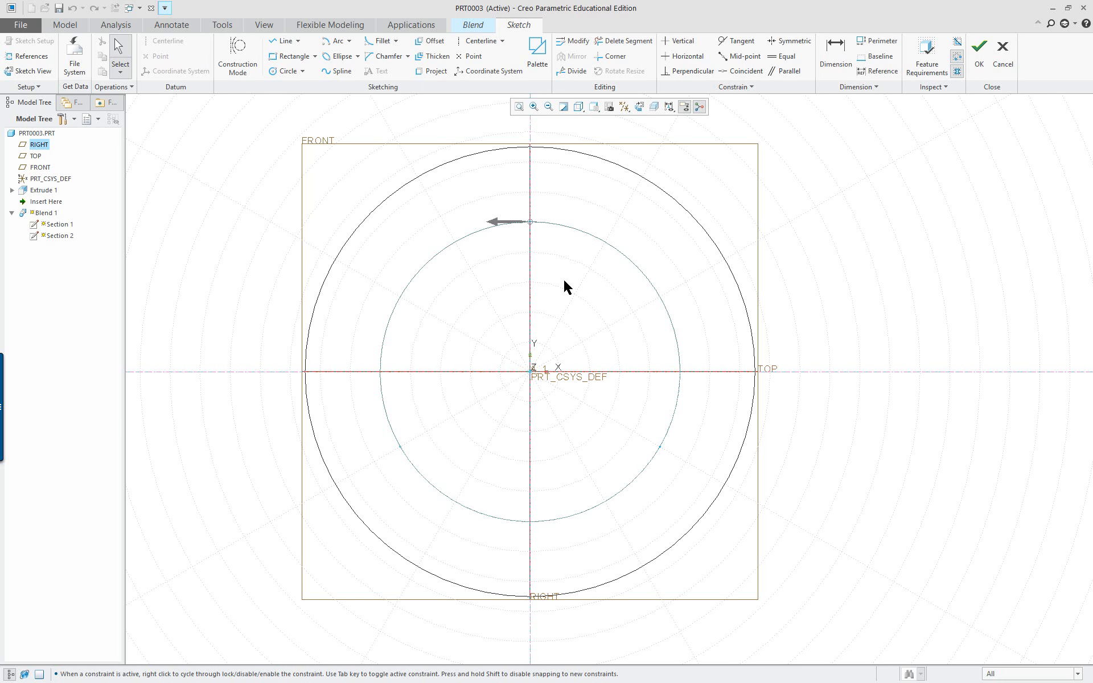
{"action": "right_click", "coordinate": [581, 272]}
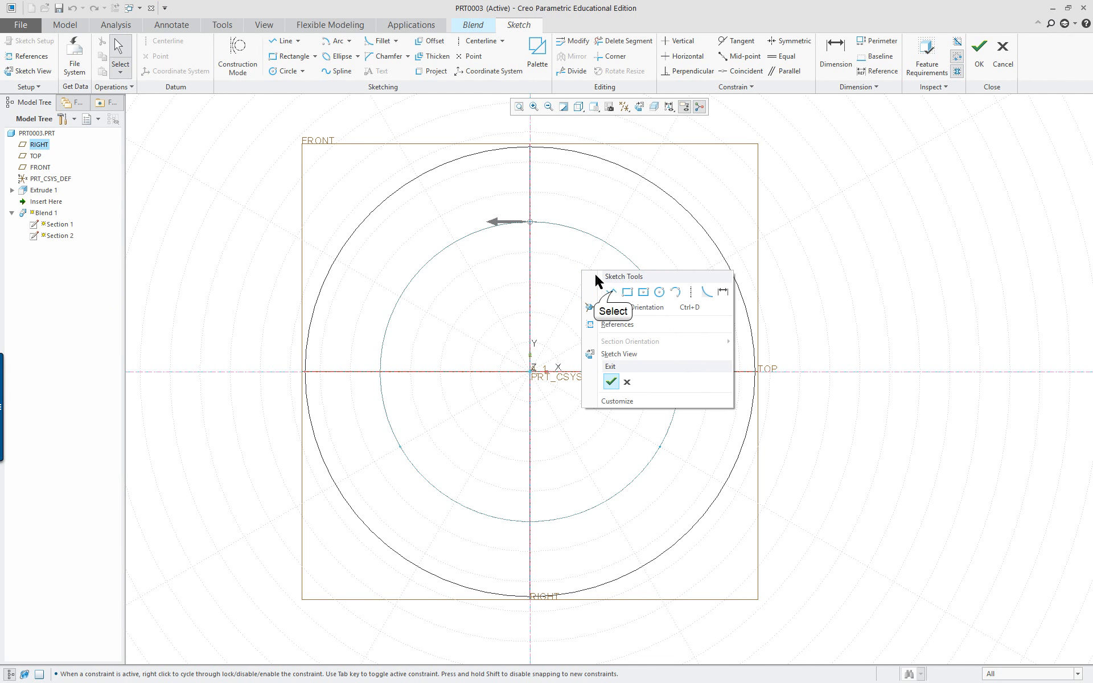
{"action": "left_click", "coordinate": [611, 292]}
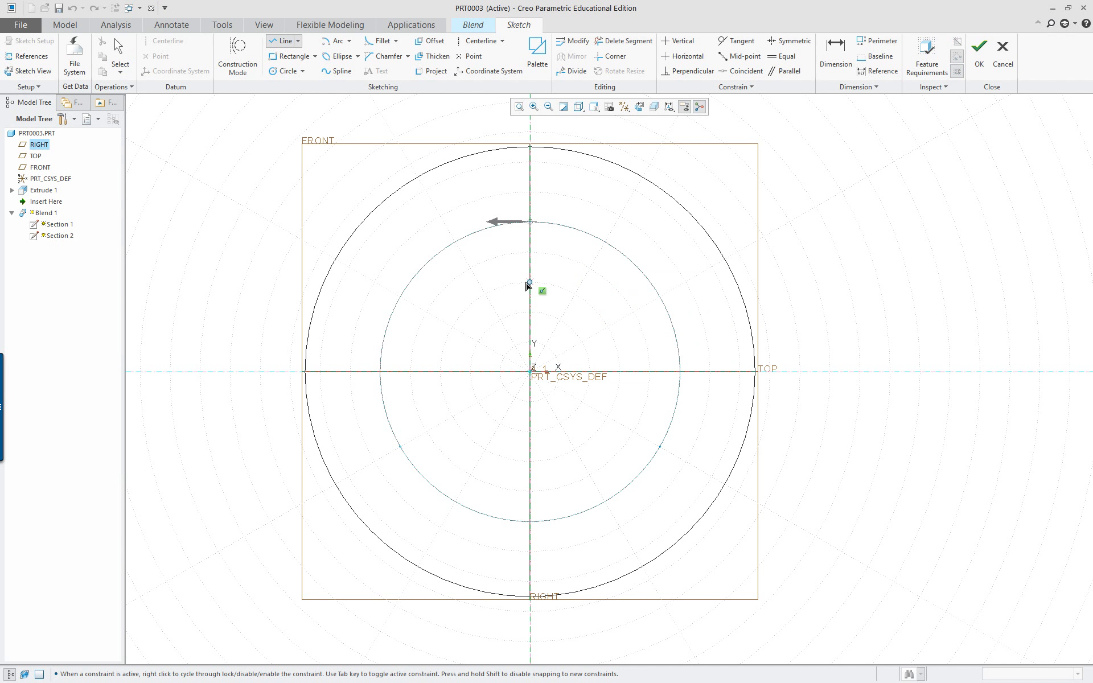
{"action": "key", "text": "Escape"}
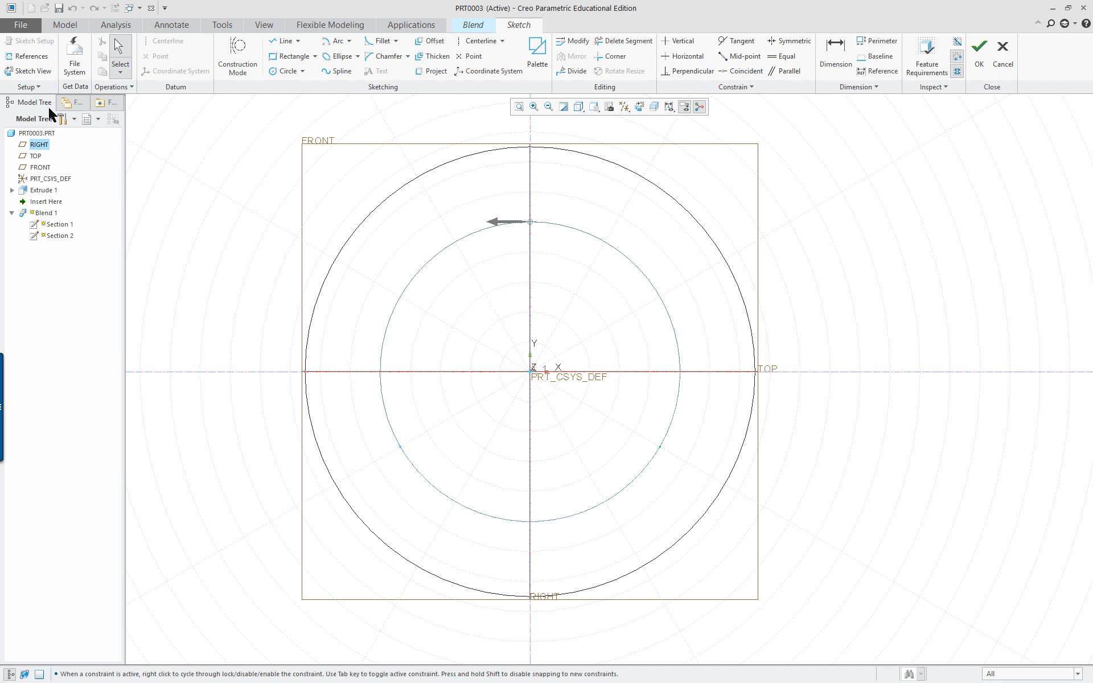
Switch the polar sketch grid to static spacing and reduce its radial spacing.
{"action": "left_click", "coordinate": [28, 91]}
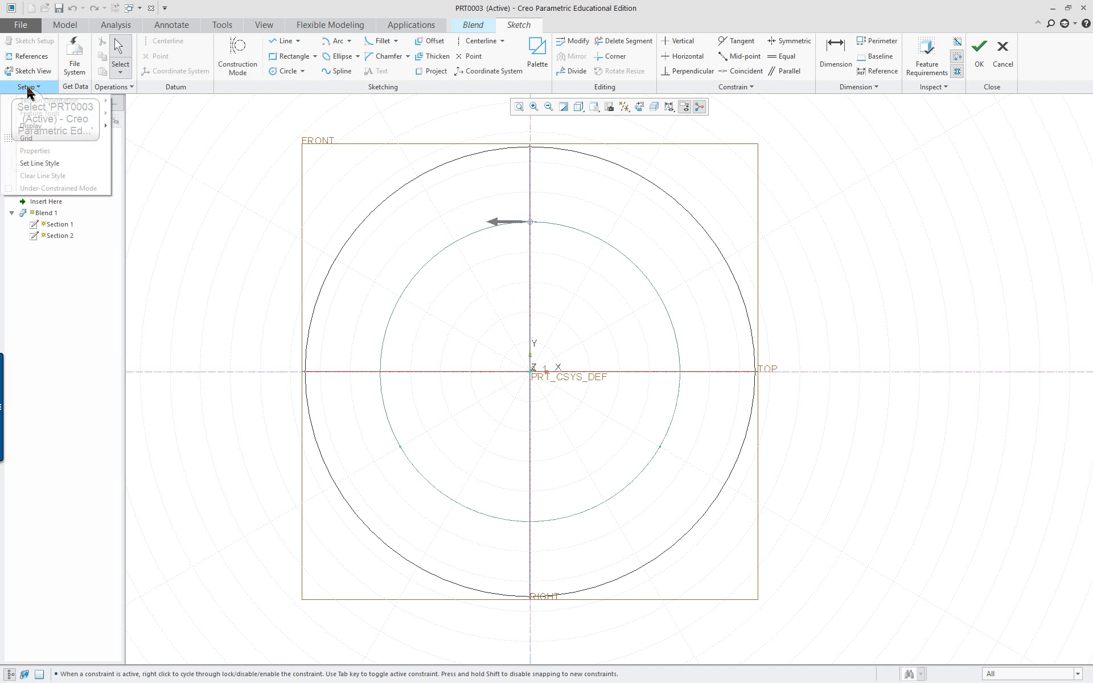
{"action": "left_click", "coordinate": [27, 138]}
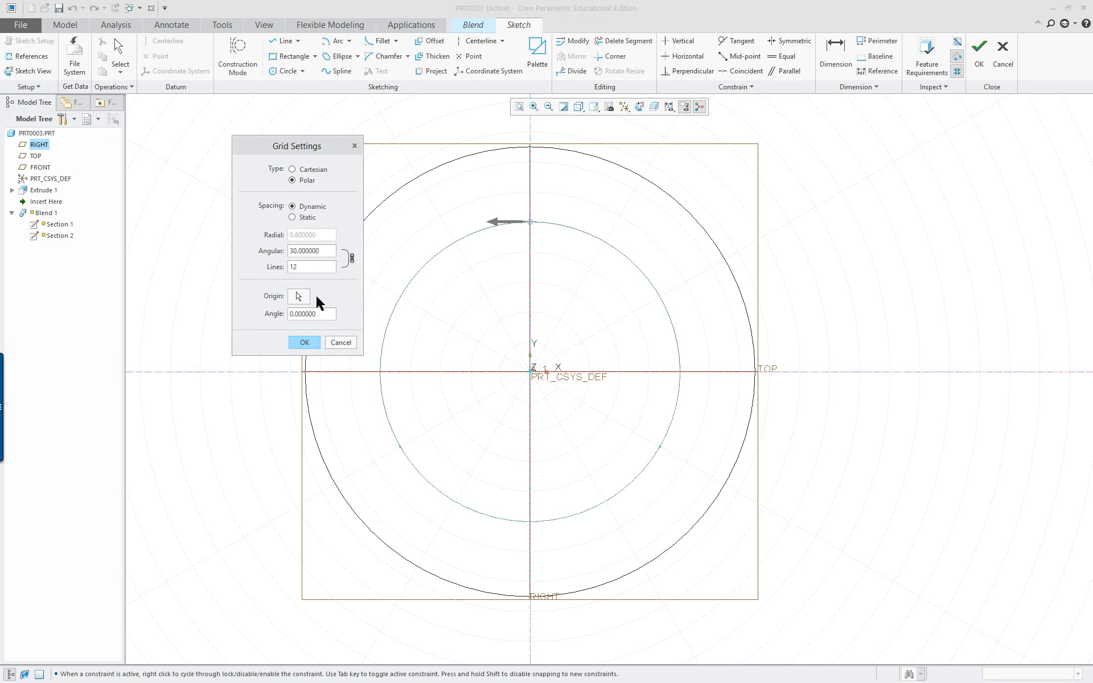
{"action": "left_click", "coordinate": [292, 217]}
{"action": "double_click", "coordinate": [316, 235]}
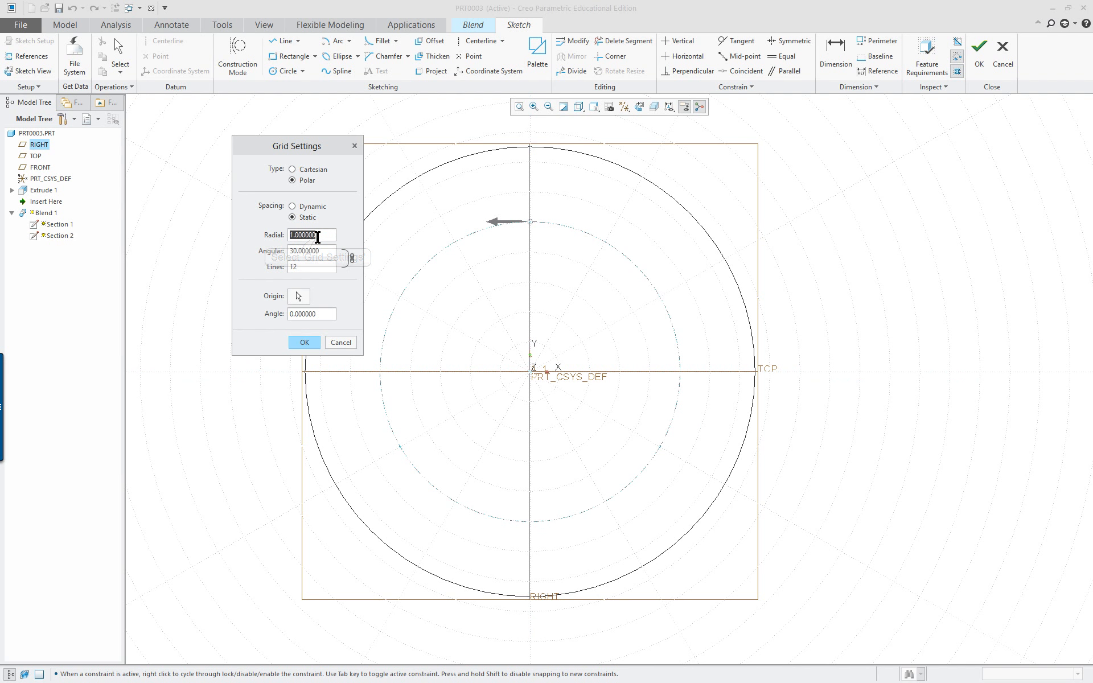
{"action": "key", "text": "BackSpace"}
{"action": "left_click", "coordinate": [302, 341]}
Sketch a triangle's left side from the upper vertical axis and its horizontal base, about 3.46 long and 1.00 below the origin.
{"action": "right_click", "coordinate": [585, 292]}
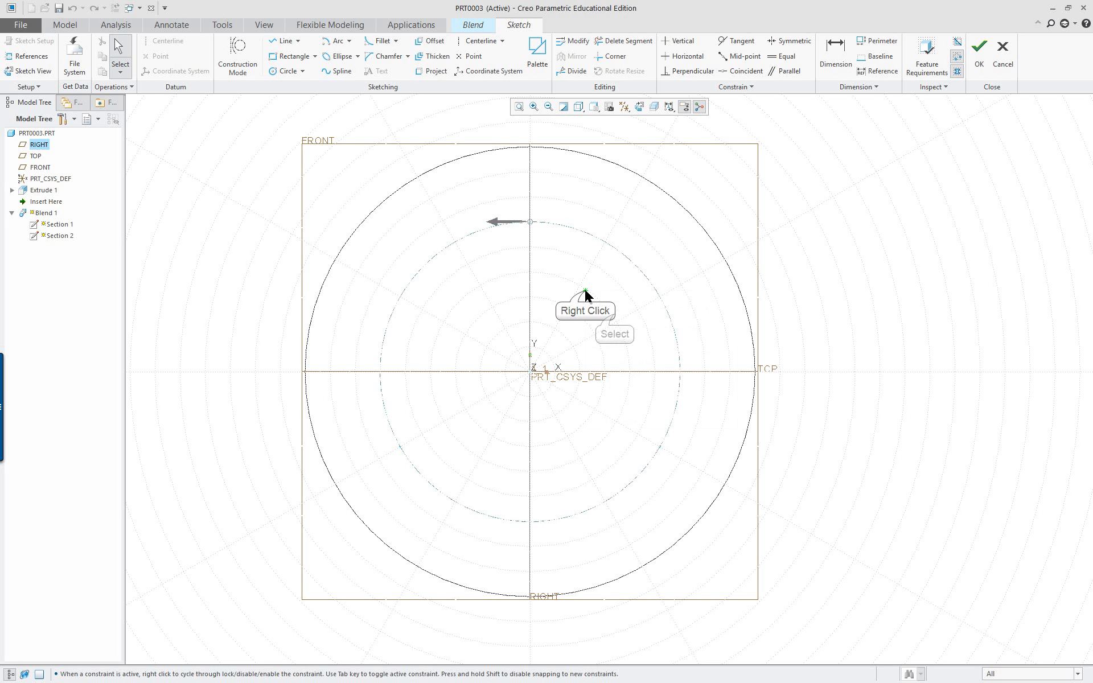
{"action": "left_click", "coordinate": [530, 271]}
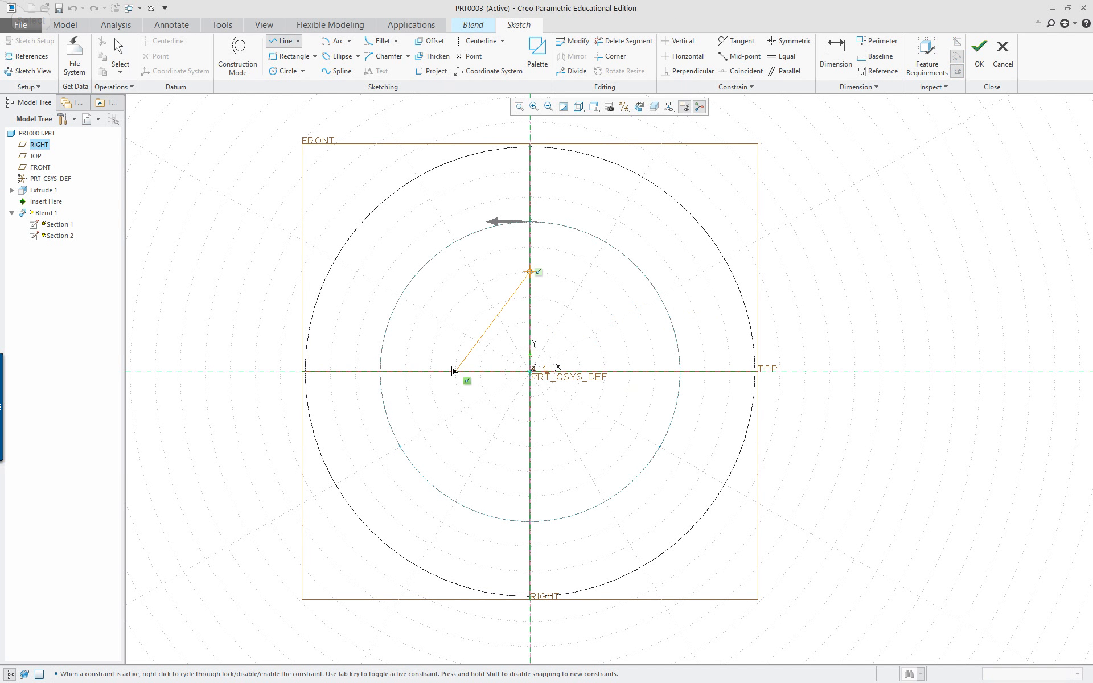
{"action": "left_click", "coordinate": [443, 422]}
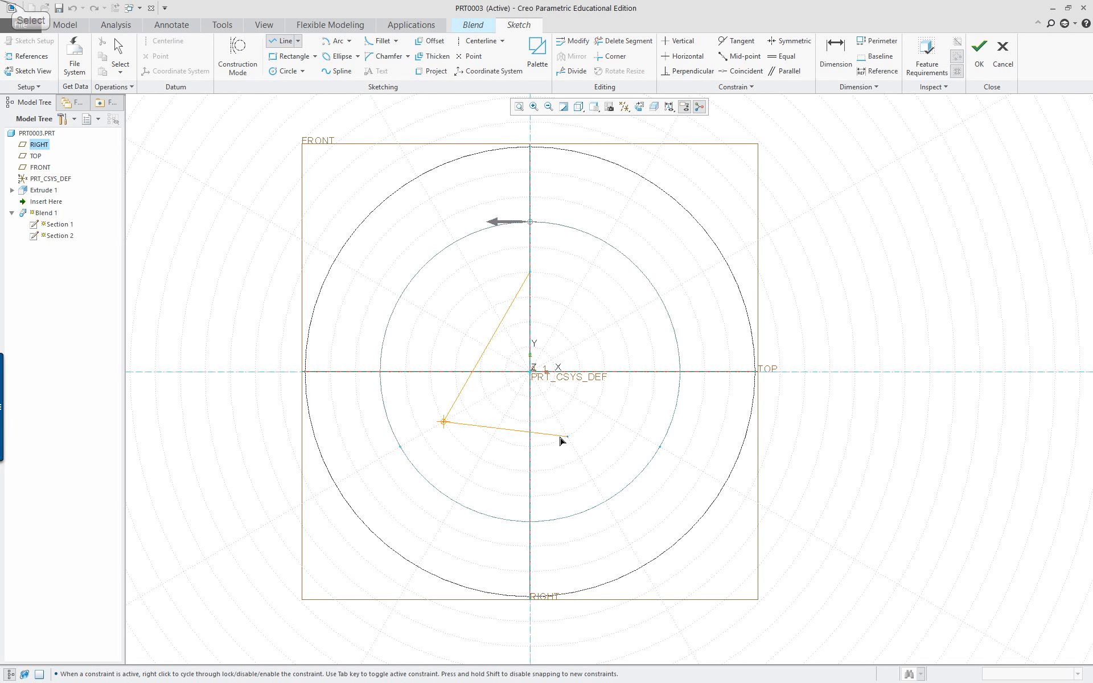
{"action": "left_click", "coordinate": [617, 421]}
{"action": "left_click", "coordinate": [530, 272]}
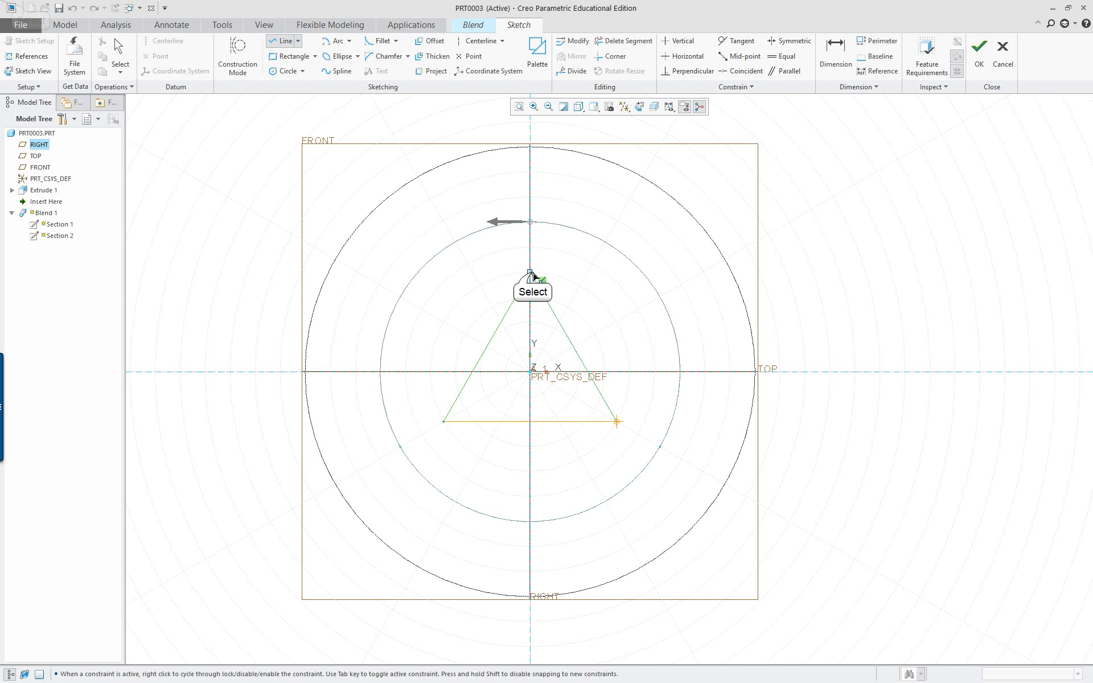
{"action": "right_click", "coordinate": [568, 282]}
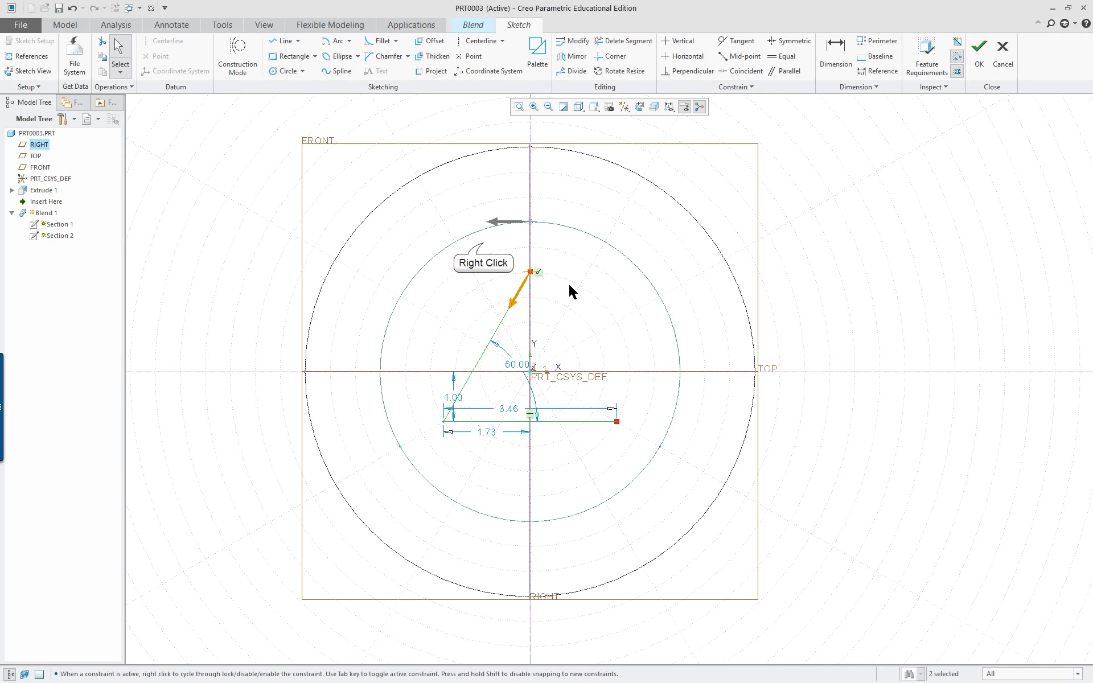
Close the triangle with a line between the base's right end and the apex.
{"action": "right_click", "coordinate": [483, 244]}
{"action": "left_click", "coordinate": [512, 264]}
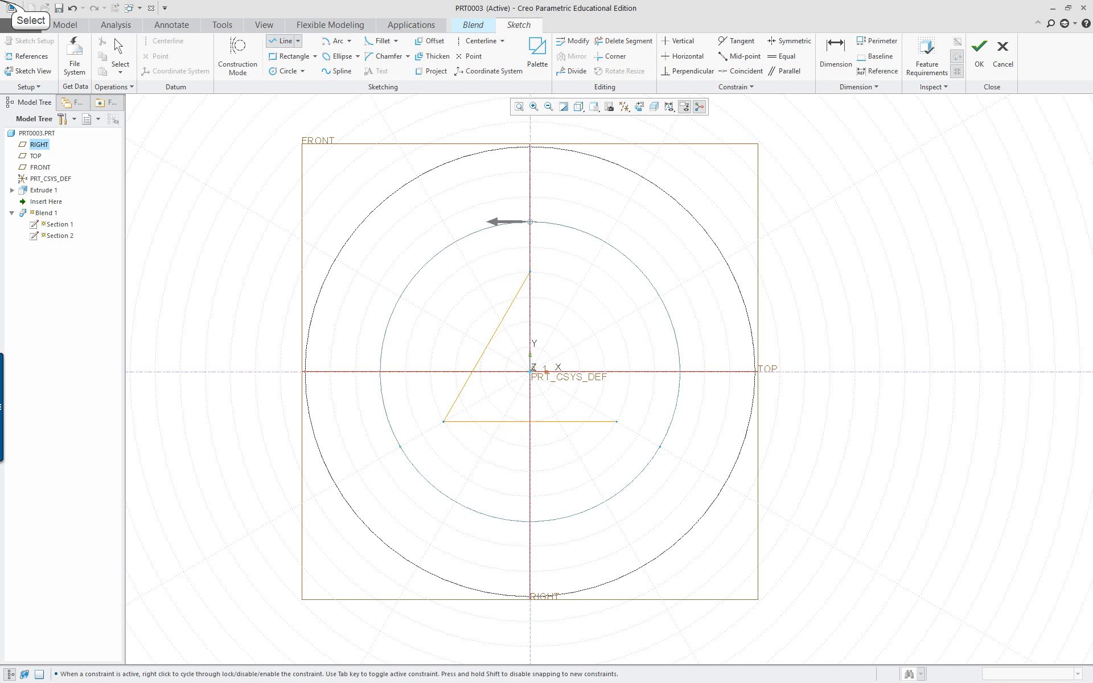
{"action": "left_click", "coordinate": [530, 272]}
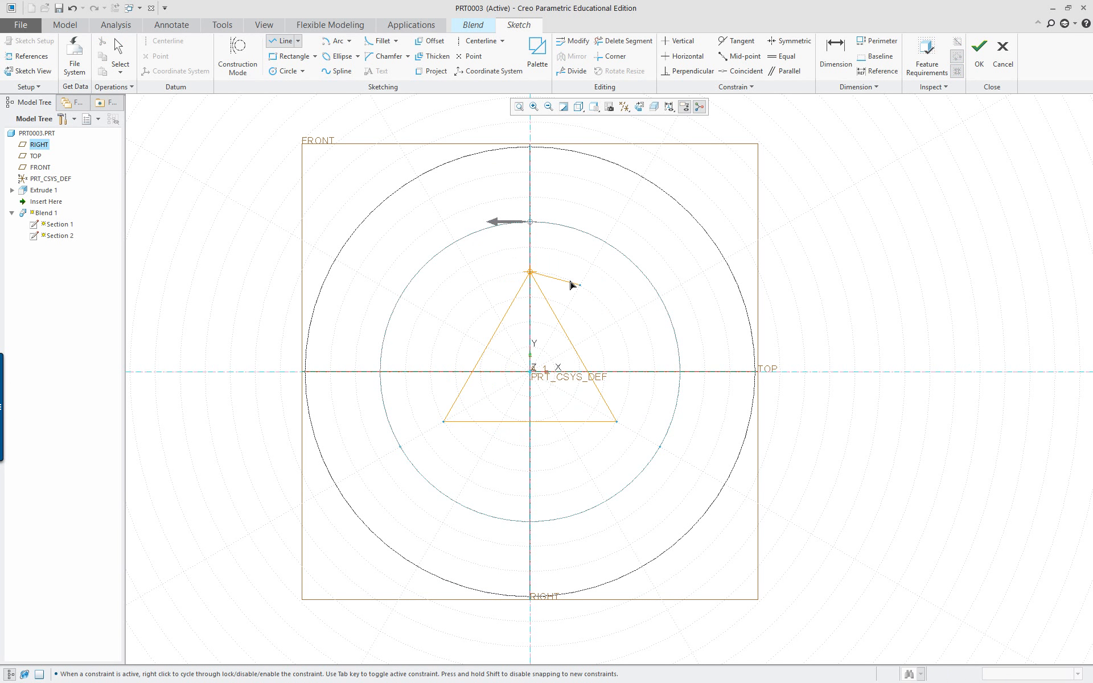
{"action": "middle_click", "coordinate": [570, 282]}
{"action": "middle_click", "coordinate": [572, 283]}
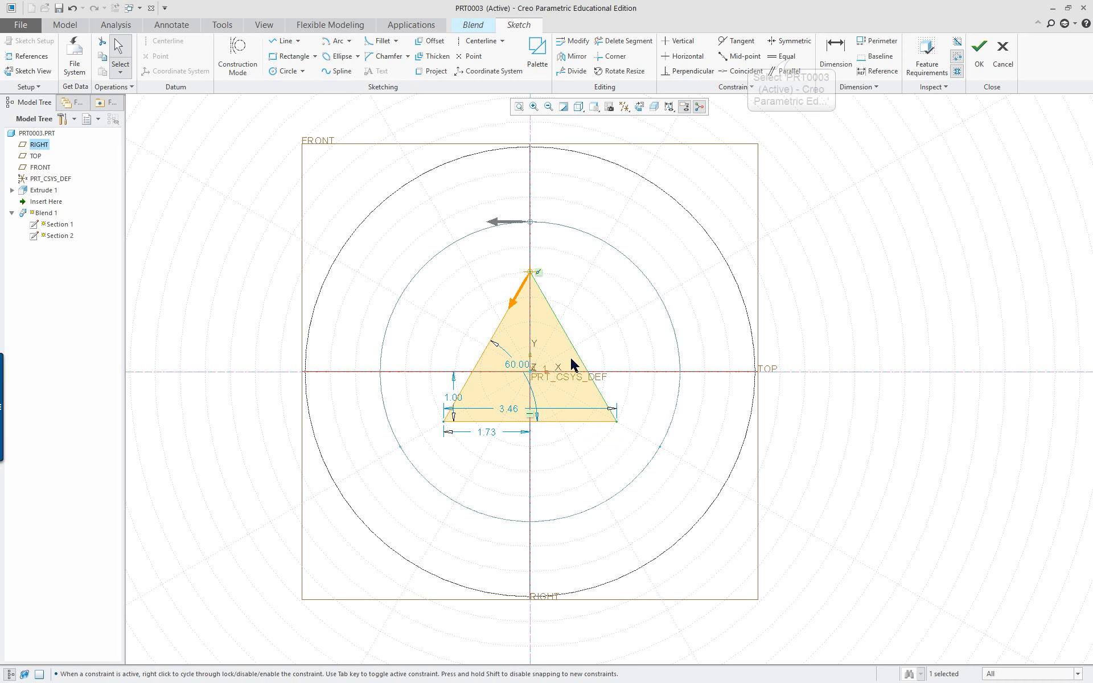
Apply an Equal constraint to all three sides of the triangle so it is equilateral.
{"action": "left_click", "coordinate": [784, 56]}
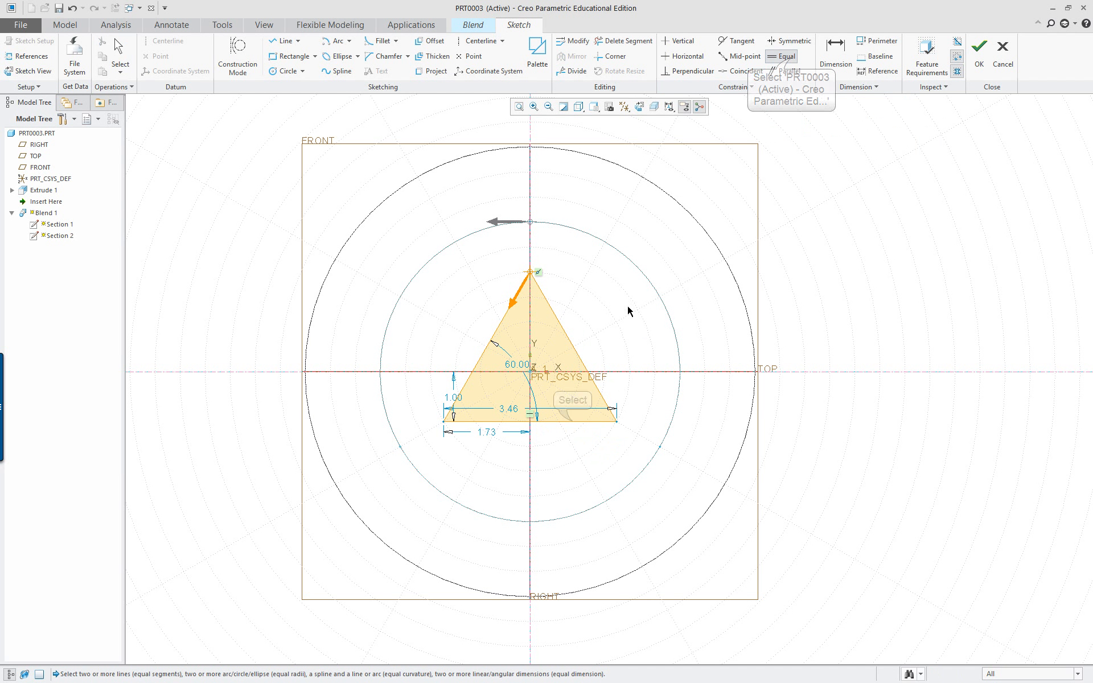
{"action": "left_click", "coordinate": [569, 423]}
{"action": "left_click", "coordinate": [592, 378]}
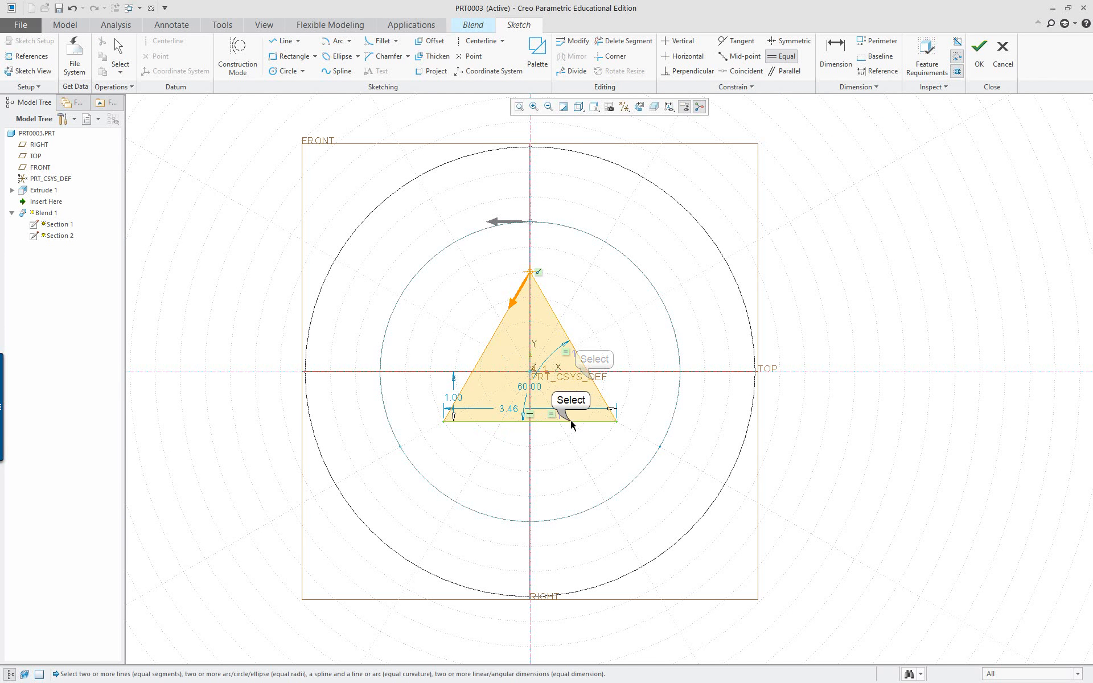
{"action": "left_click", "coordinate": [489, 340]}
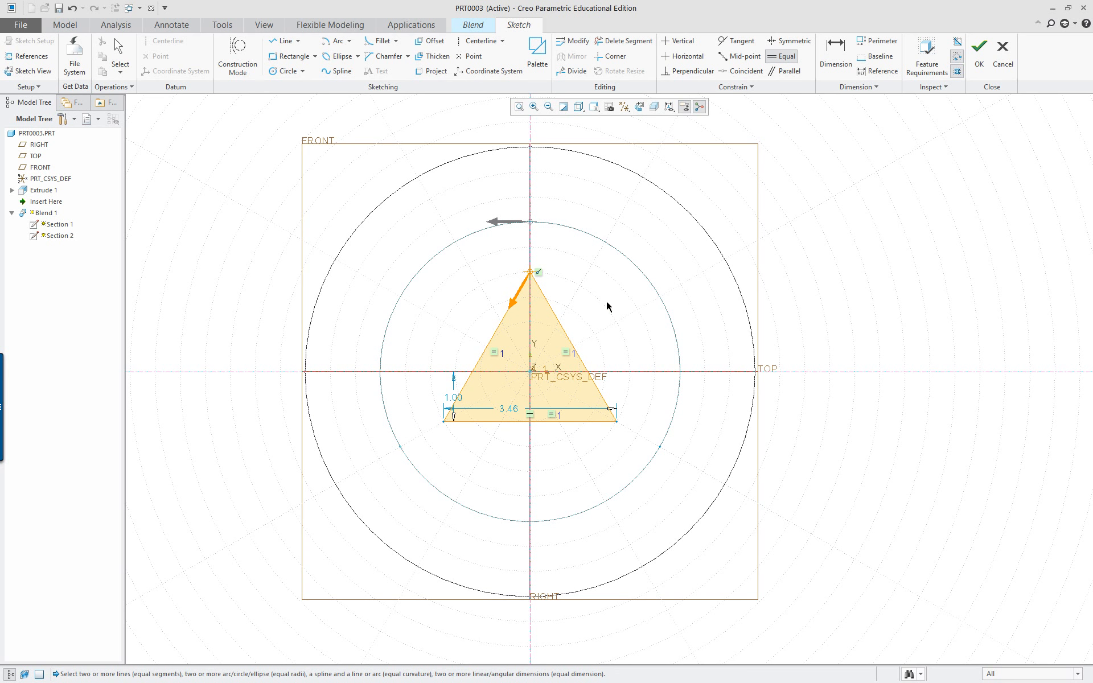
Set the length of the triangle's base to 4.
{"action": "left_click", "coordinate": [117, 49]}
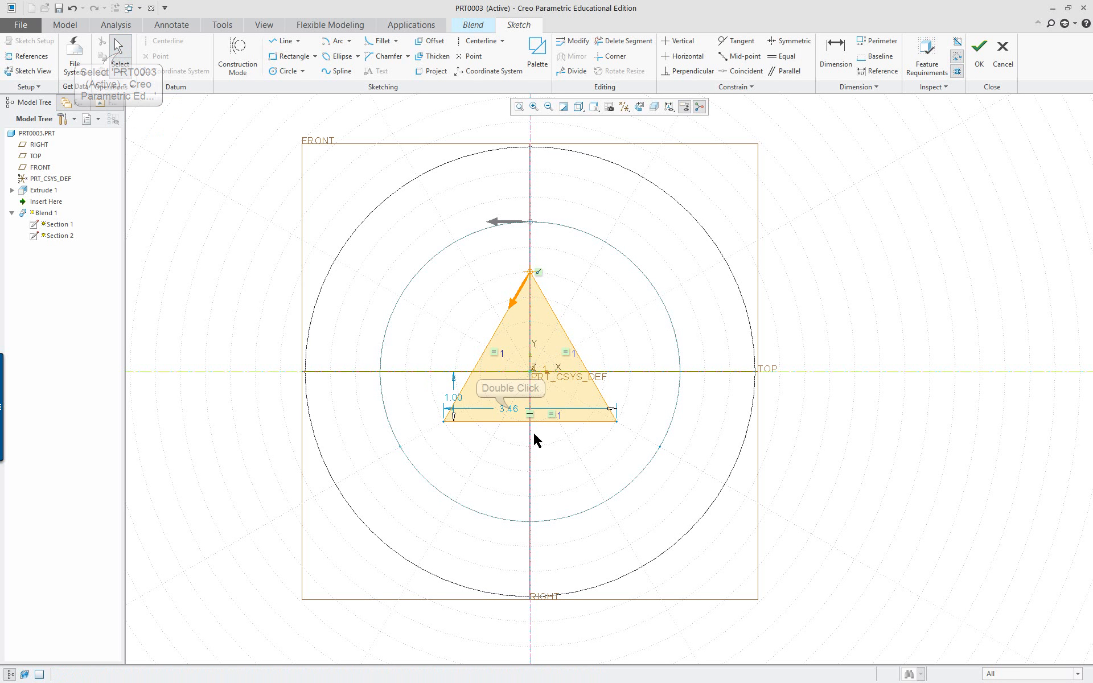
{"action": "double_click", "coordinate": [512, 414]}
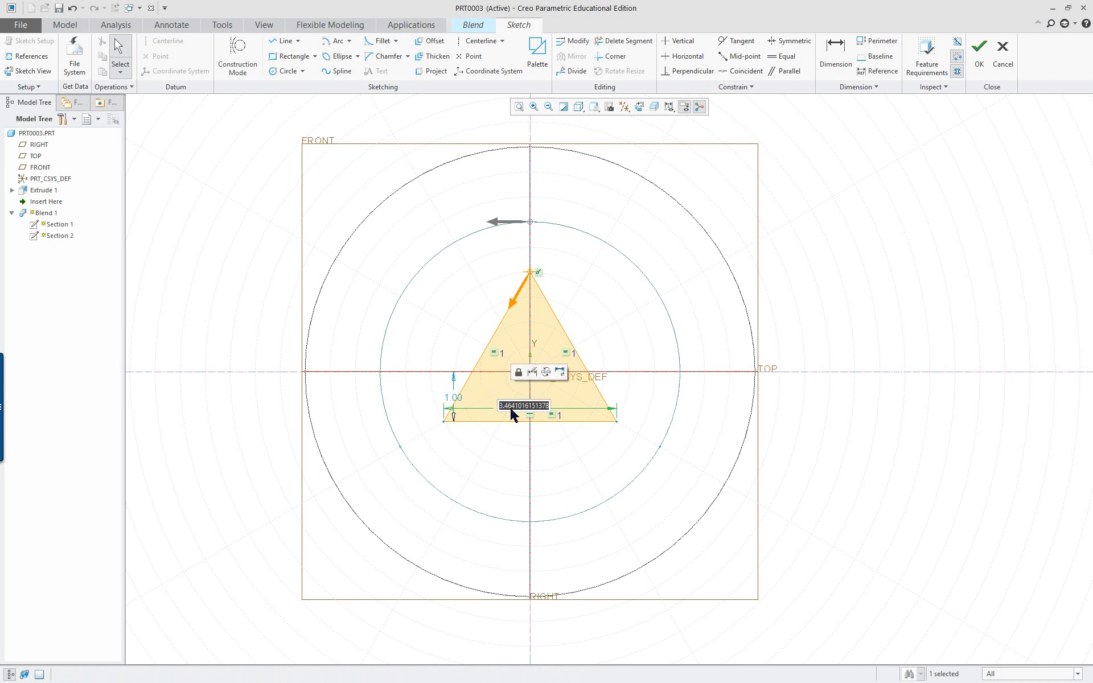
{"action": "type", "text": "4"}
{"action": "key", "text": "Return"}
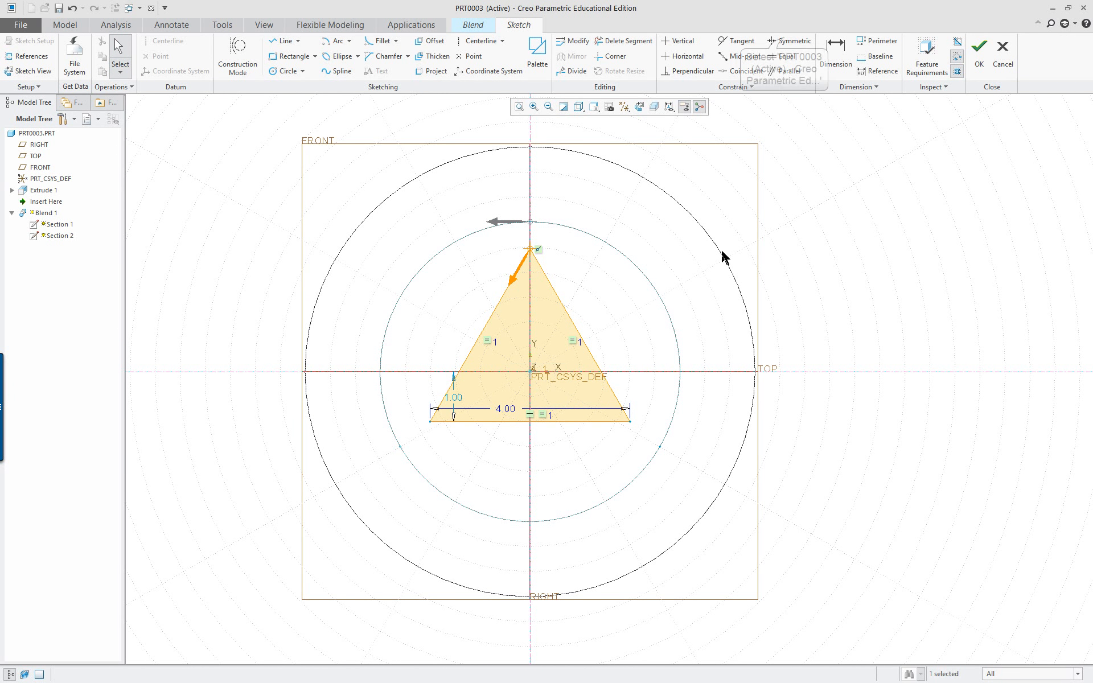
Try to constrain the two endpoints of the triangle's base as symmetric about the vertical reference axis.
{"action": "left_click", "coordinate": [789, 40]}
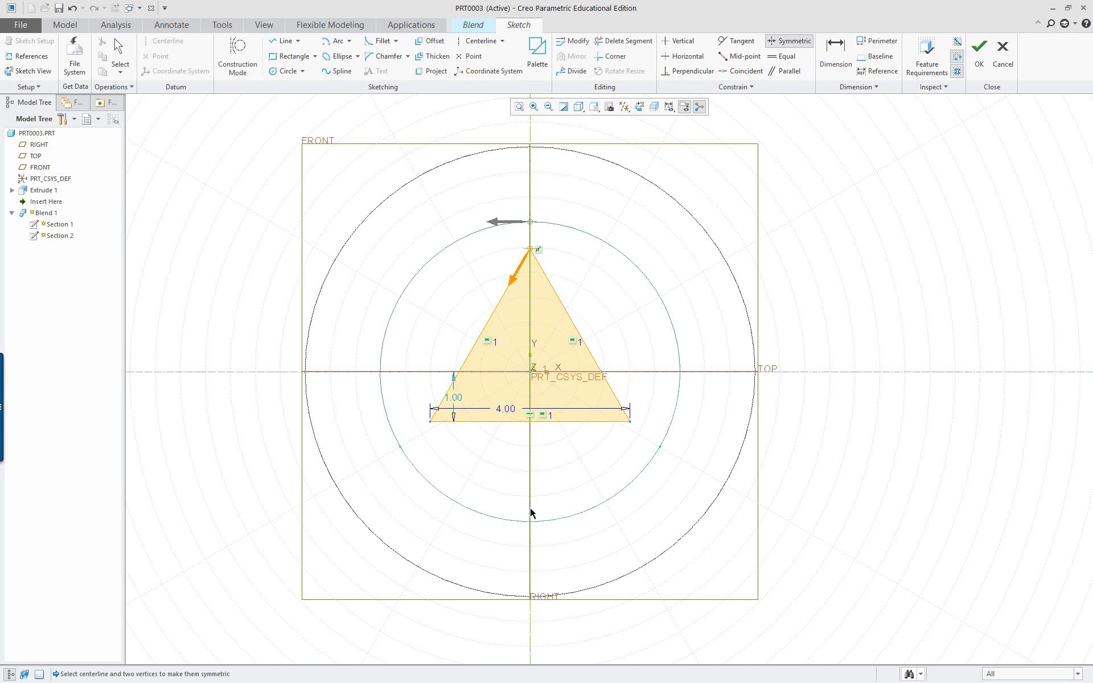
{"action": "left_click", "coordinate": [530, 613]}
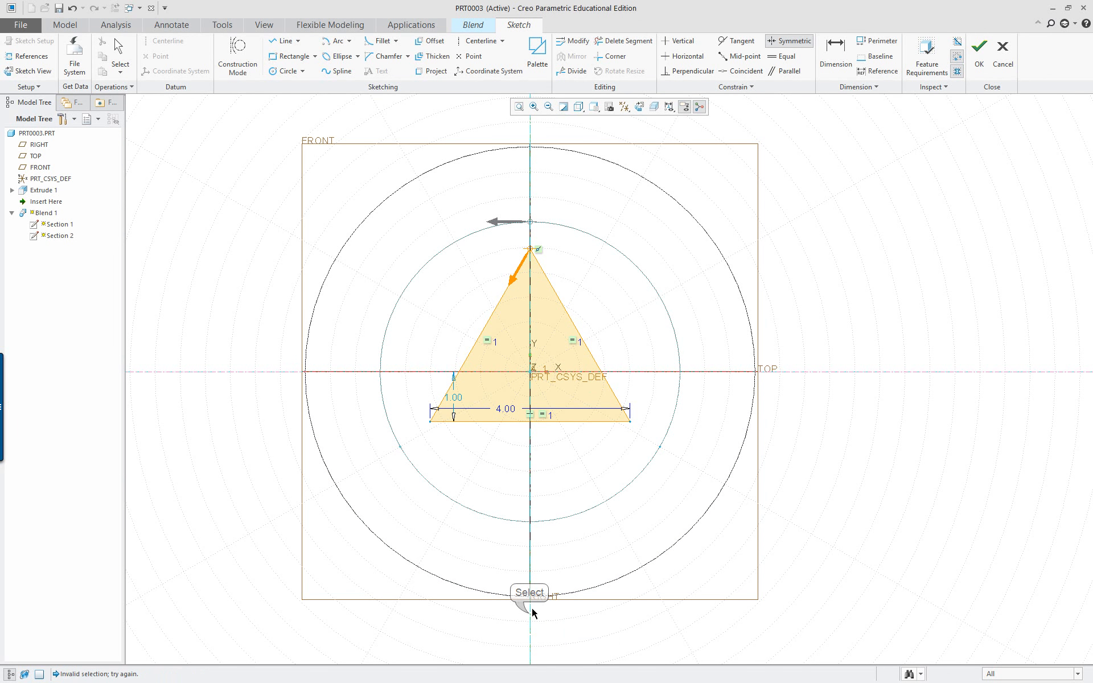
{"action": "left_click", "coordinate": [631, 422]}
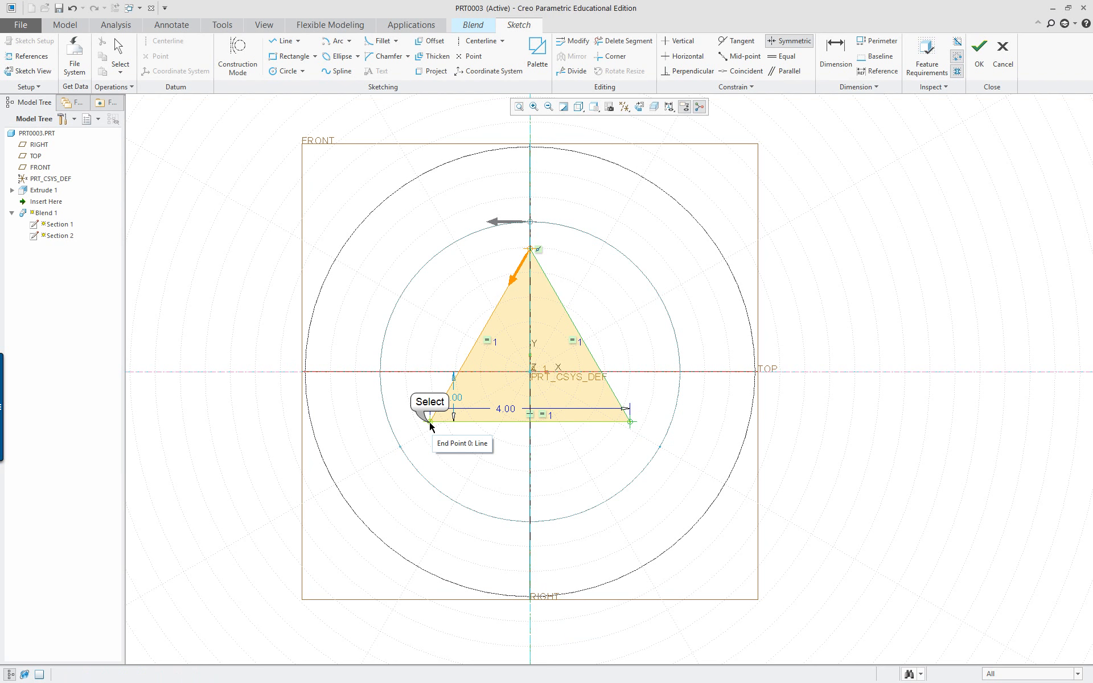
{"action": "scroll", "coordinate": [450, 430], "scroll_direction": "up", "scroll_amount": 1}
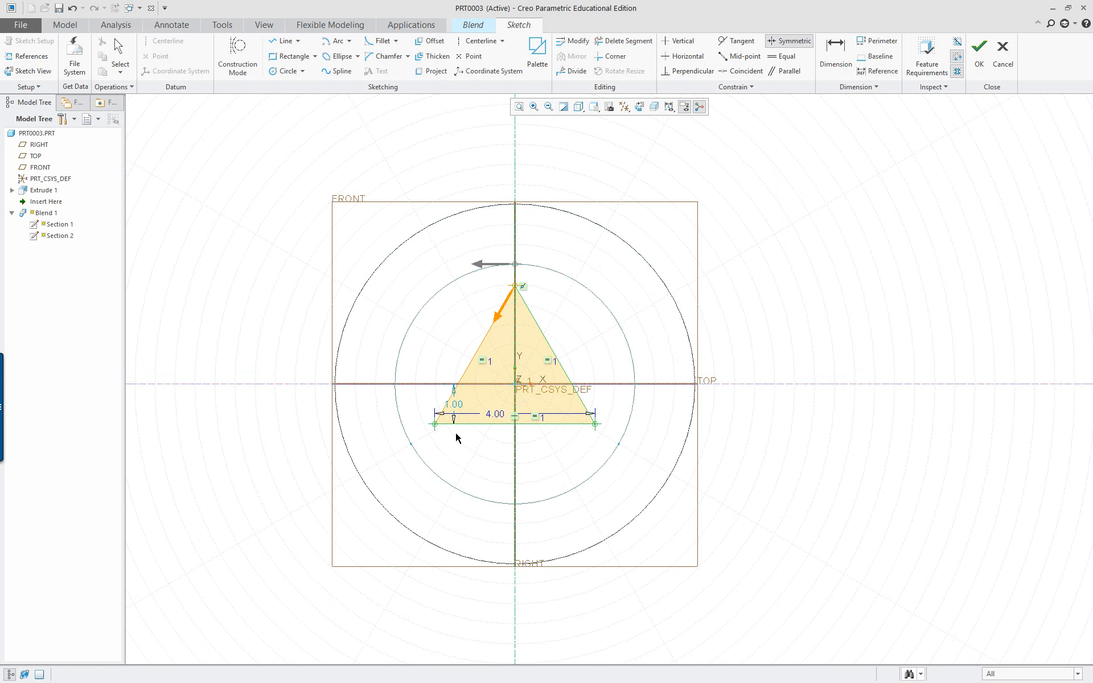
{"action": "scroll", "coordinate": [448, 452], "scroll_direction": "down", "scroll_amount": 2}
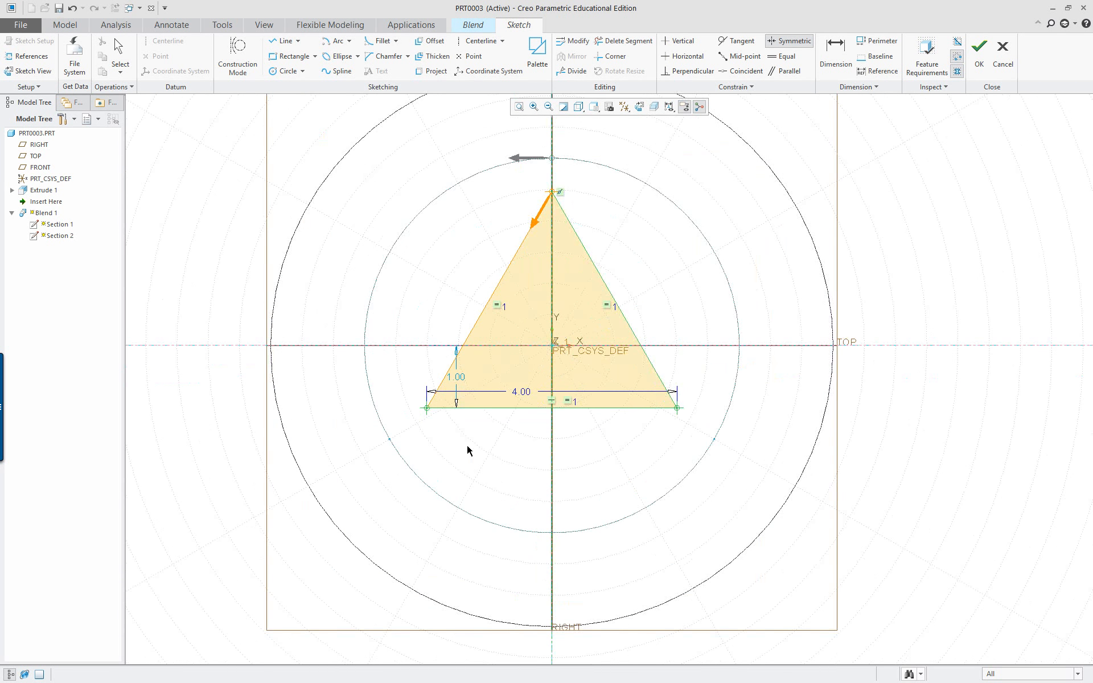
{"action": "middle_click", "coordinate": [466, 446]}
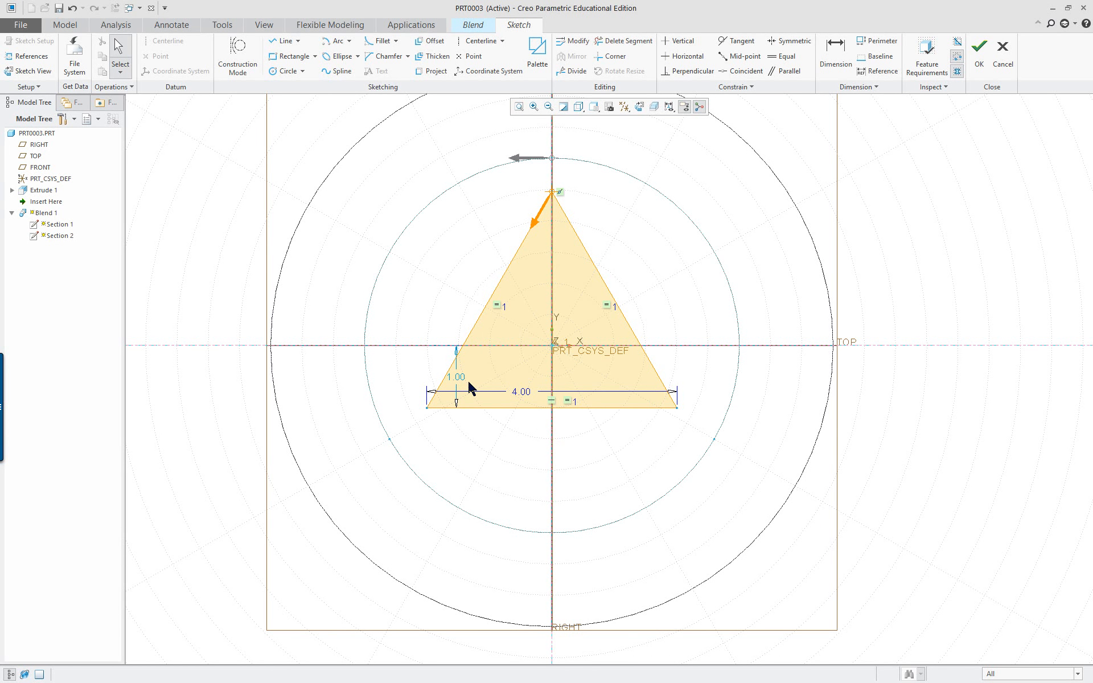
{"action": "scroll", "coordinate": [667, 308], "scroll_direction": "up", "scroll_amount": 2}
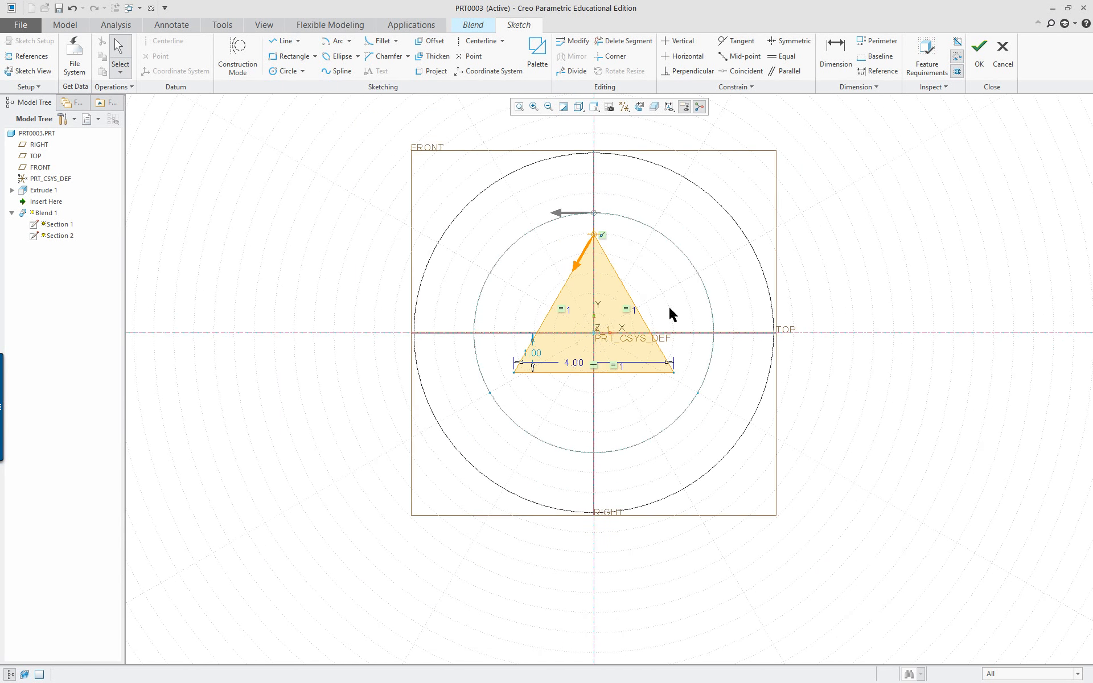
{"action": "scroll", "coordinate": [668, 306], "scroll_direction": "down", "scroll_amount": 3}
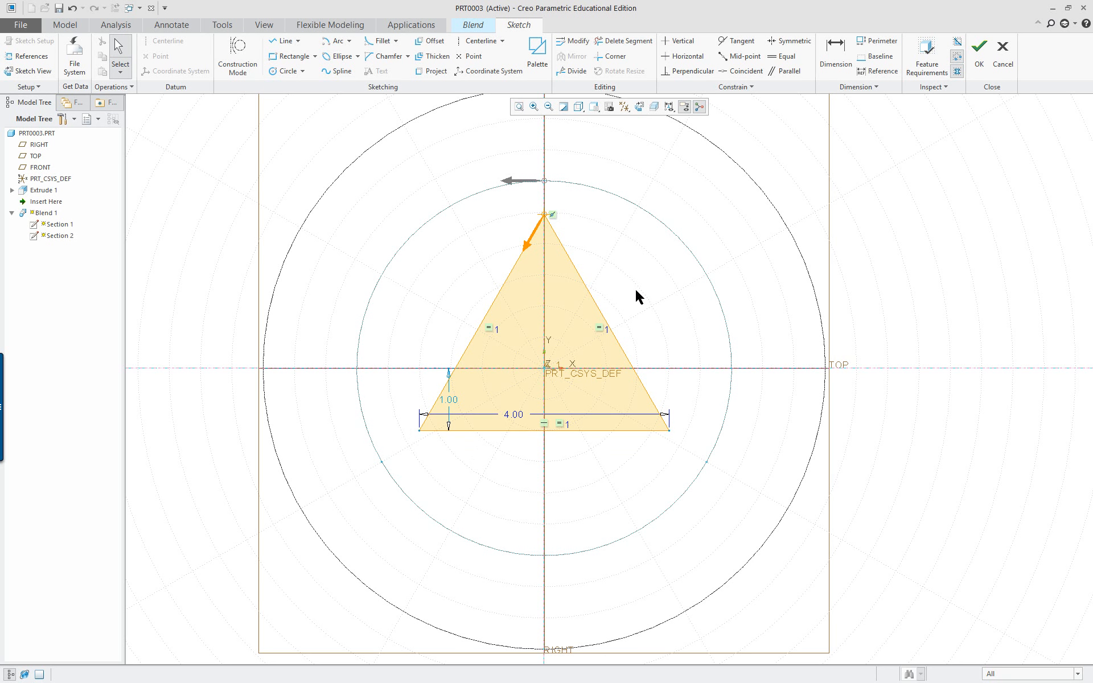
{"action": "scroll", "coordinate": [555, 503], "scroll_direction": "up", "scroll_amount": 3}
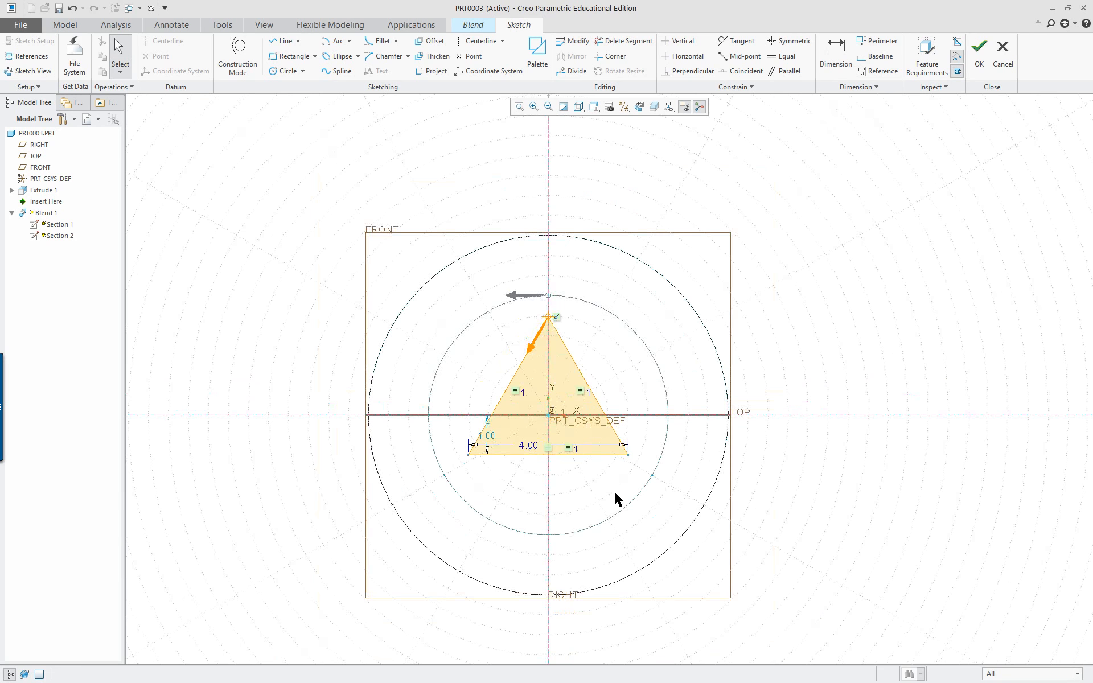
{"action": "scroll", "coordinate": [591, 501], "scroll_direction": "down", "scroll_amount": 3}
{"action": "scroll", "coordinate": [452, 549], "scroll_direction": "up", "scroll_amount": 2}
{"action": "scroll", "coordinate": [451, 555], "scroll_direction": "down", "scroll_amount": 1}
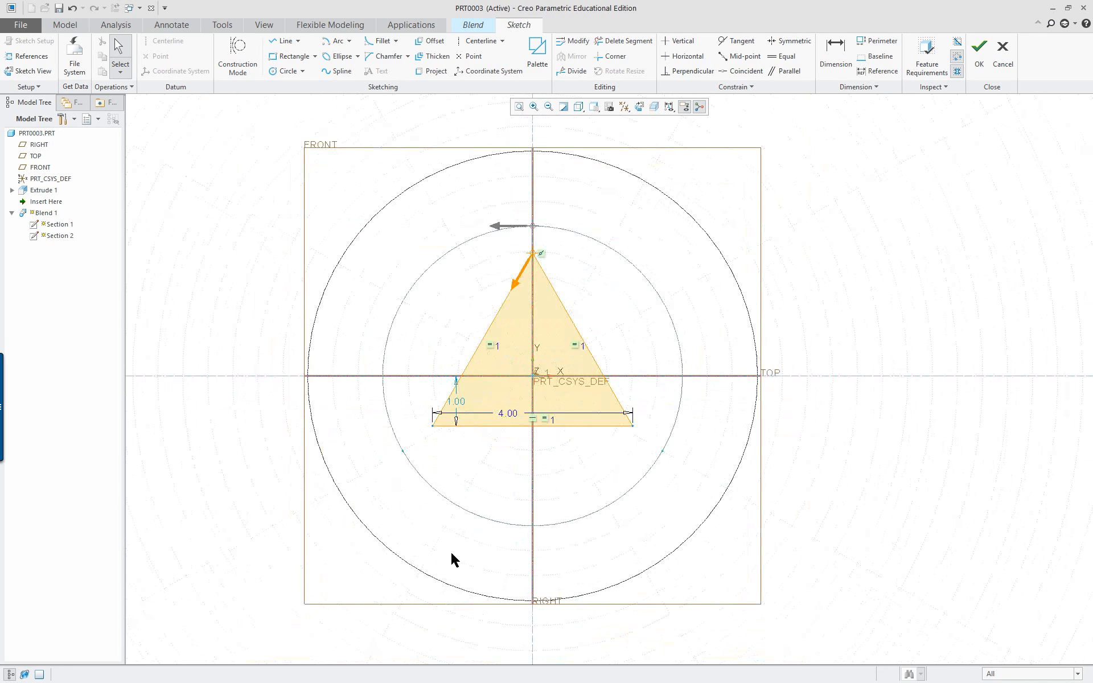
Finish the Section 2 sketch and show the blend preview with the Shading With Edges display style.
{"action": "middle_click_drag", "start_coordinate": [683, 379], "coordinate": [661, 391]}
{"action": "right_click", "coordinate": [840, 223]}
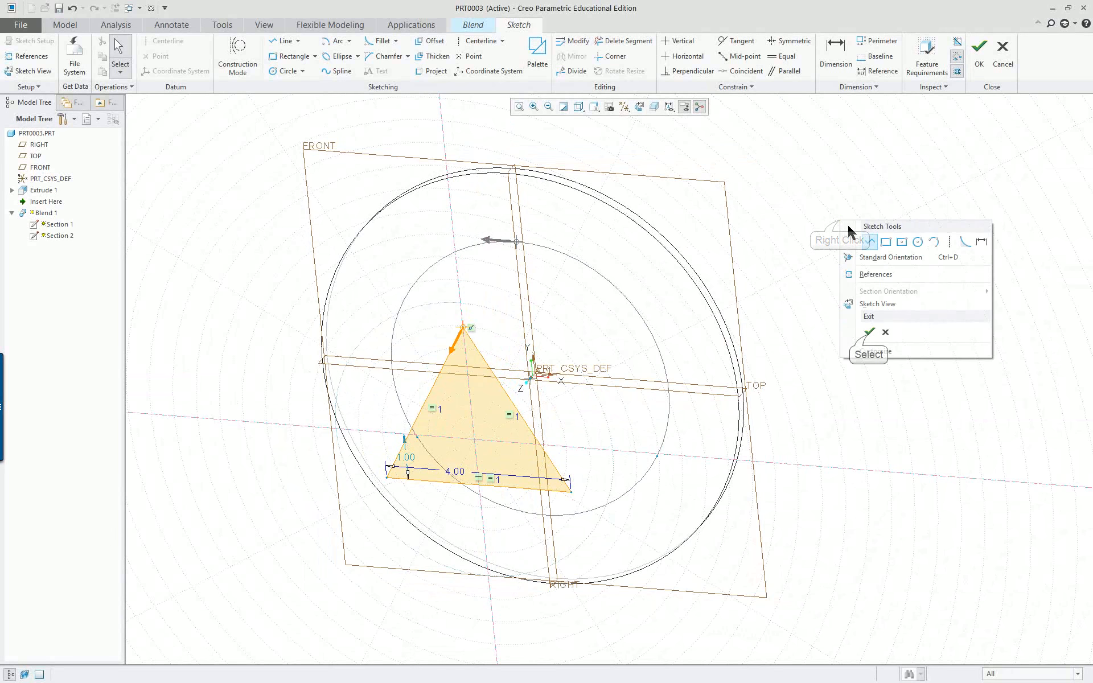
{"action": "left_click", "coordinate": [867, 342]}
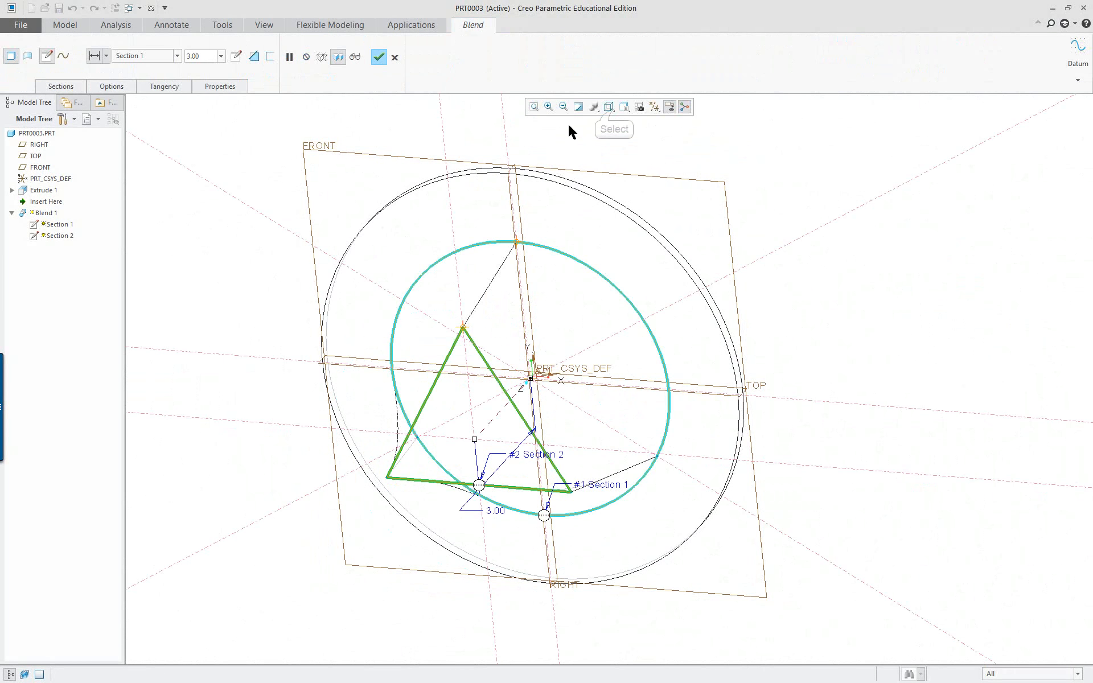
{"action": "left_click", "coordinate": [609, 107]}
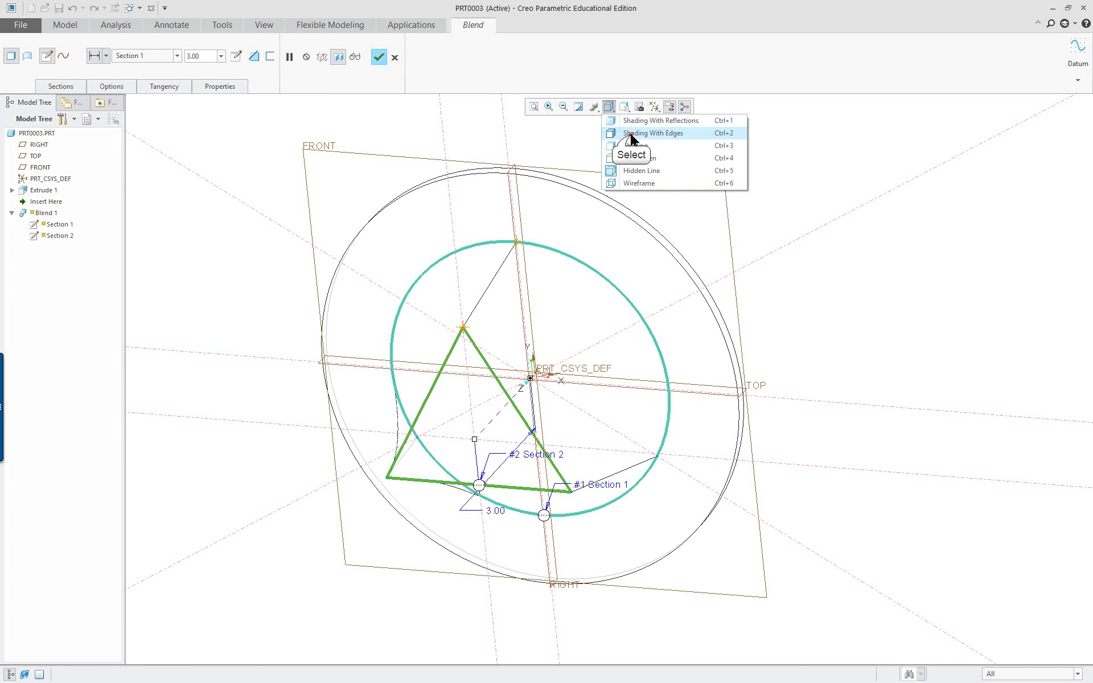
{"action": "left_click", "coordinate": [630, 135]}
{"action": "mouse_move", "coordinate": [630, 277]}
{"action": "middle_mouse_down"}
{"action": "mouse_move", "coordinate": [683, 260]}
{"action": "mouse_move", "coordinate": [584, 287]}
{"action": "middle_mouse_up"}
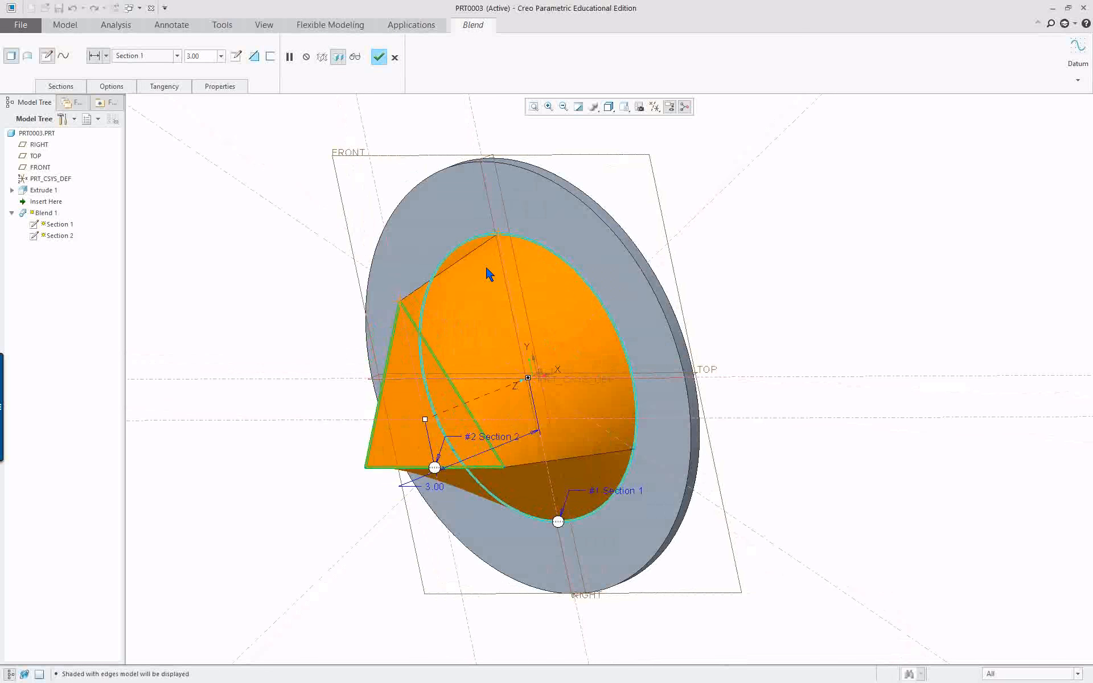
Insert a third section in the blend, offset 4 from Section 2, and open its sketch.
{"action": "left_click", "coordinate": [64, 87]}
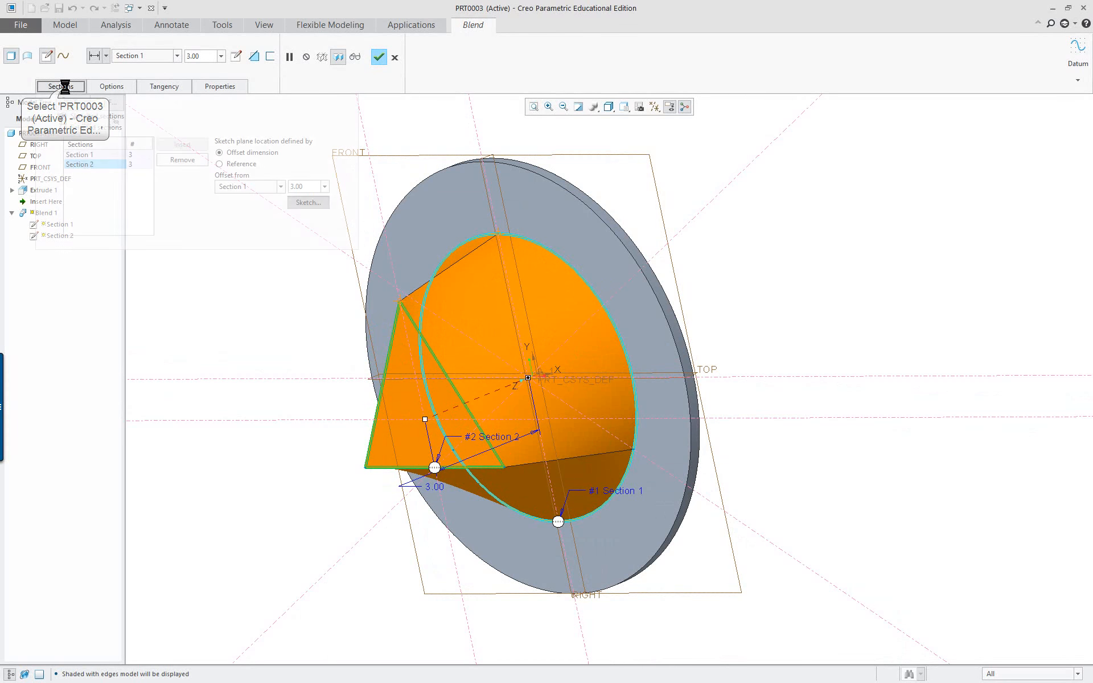
{"action": "left_click", "coordinate": [183, 145]}
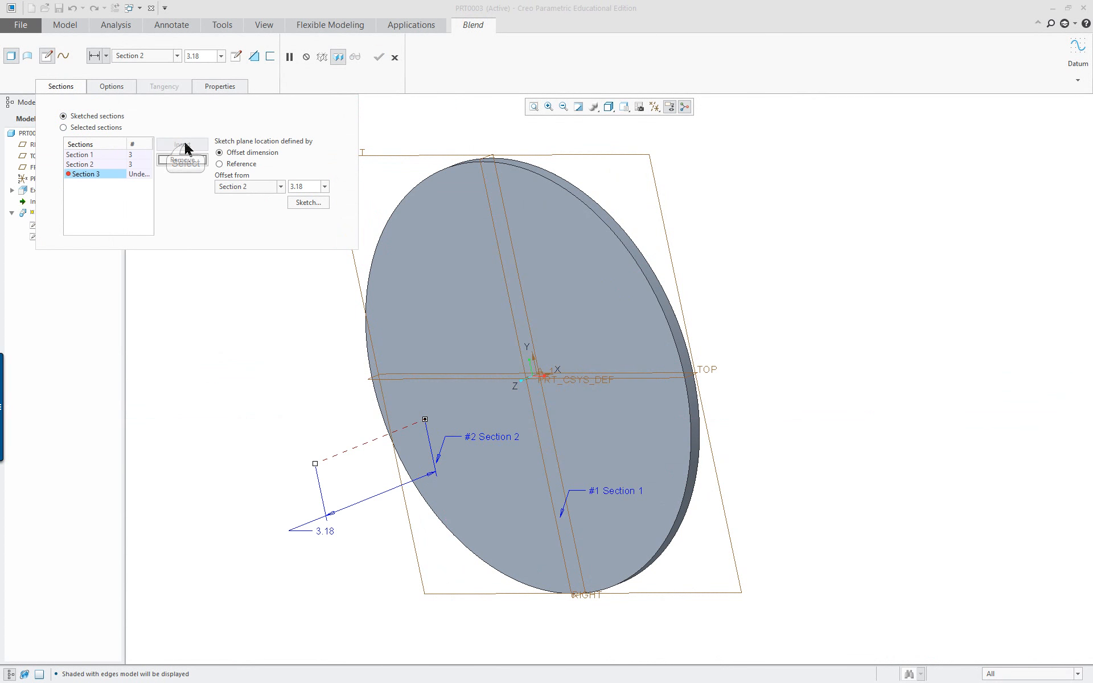
{"action": "double_click", "coordinate": [301, 187]}
{"action": "type", "text": "4"}
{"action": "key", "text": "Return"}
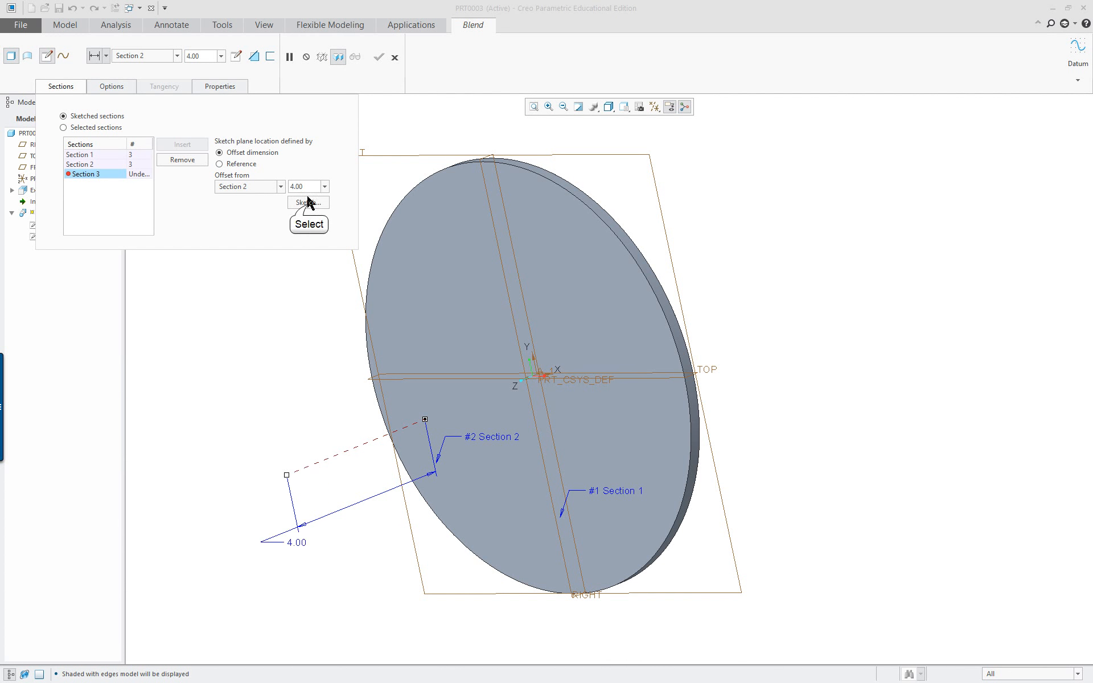
{"action": "left_click", "coordinate": [308, 203]}
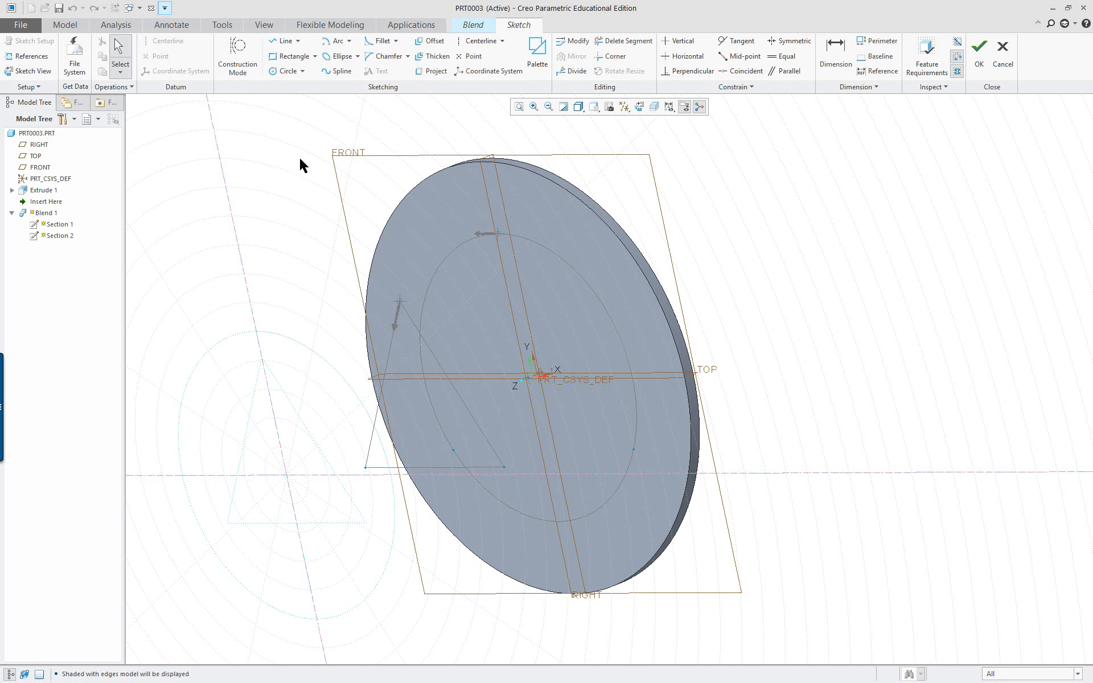
Orient the Section 3 sketch plane parallel to the screen and set the display style to No Hidden.
{"action": "left_click", "coordinate": [638, 106]}
{"action": "scroll", "coordinate": [631, 254], "scroll_direction": "up", "scroll_amount": 4}
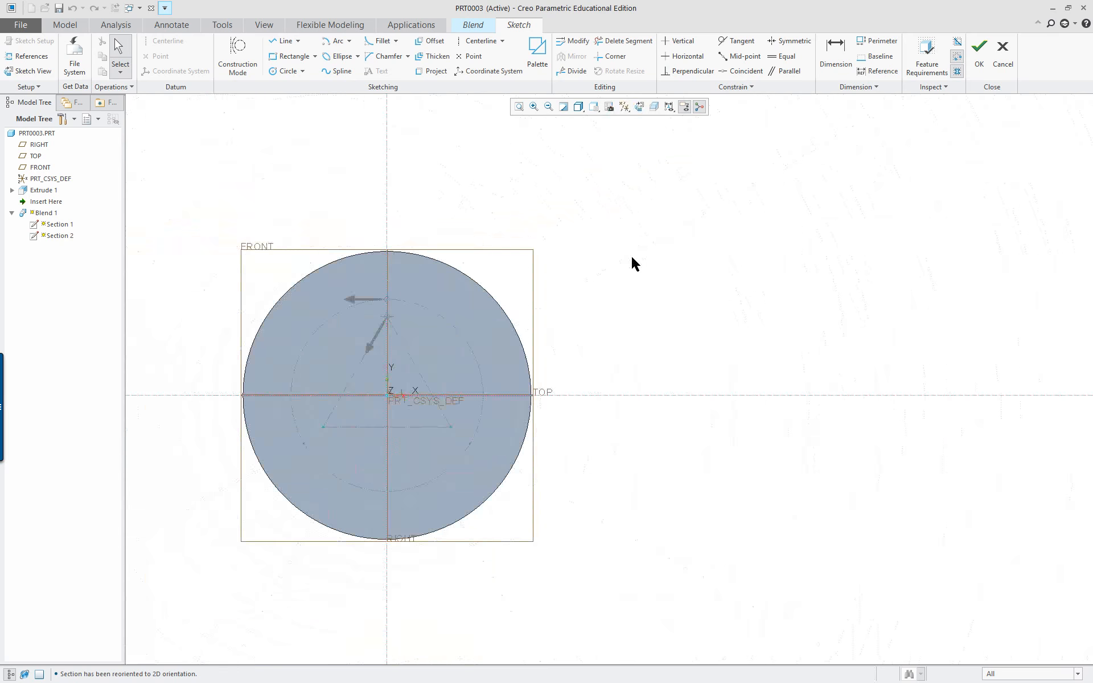
{"action": "scroll", "coordinate": [380, 308], "scroll_direction": "down", "scroll_amount": 1}
{"action": "scroll", "coordinate": [380, 312], "scroll_direction": "down", "scroll_amount": 1}
{"action": "scroll", "coordinate": [383, 298], "scroll_direction": "down", "scroll_amount": 1}
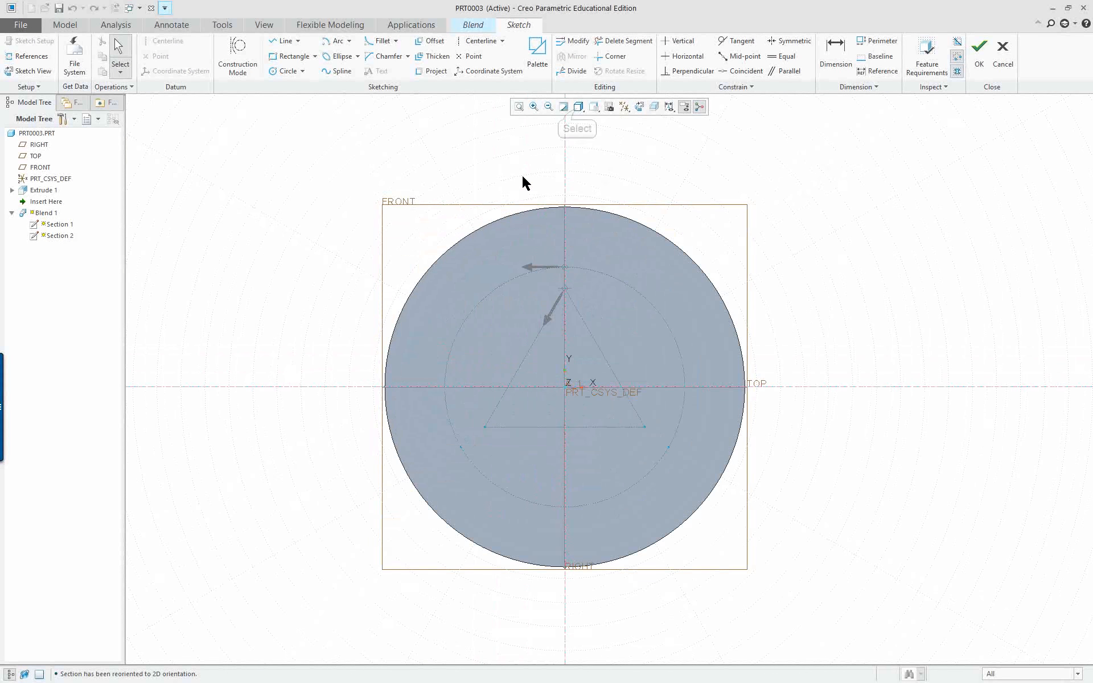
{"action": "left_click", "coordinate": [578, 108]}
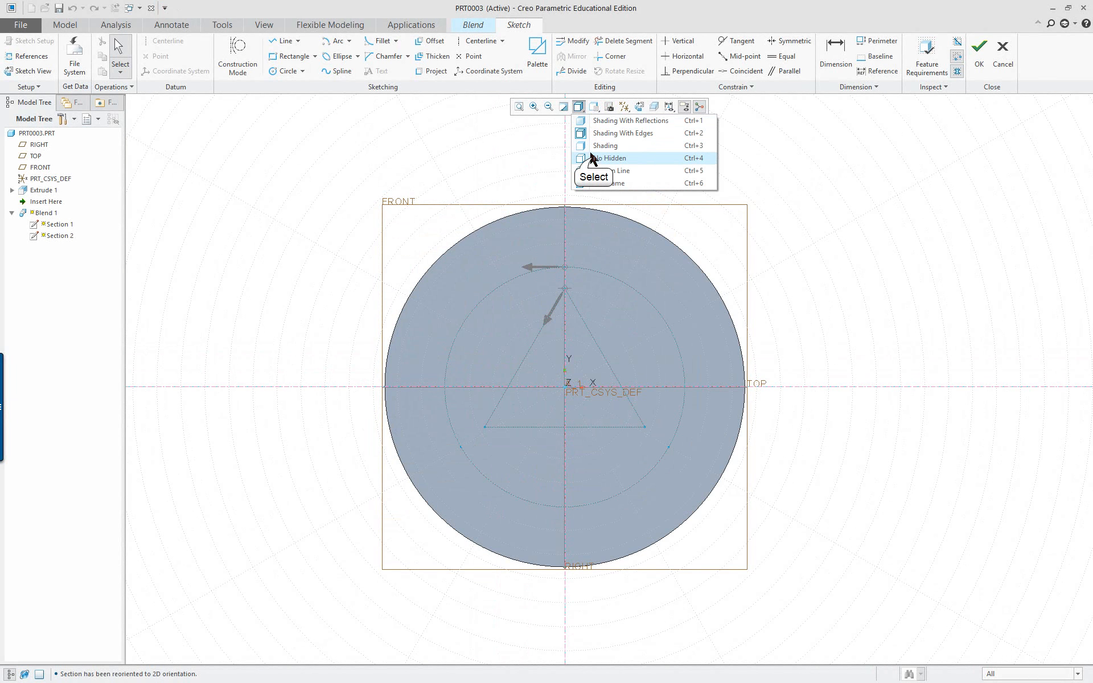
{"action": "left_click", "coordinate": [594, 158]}
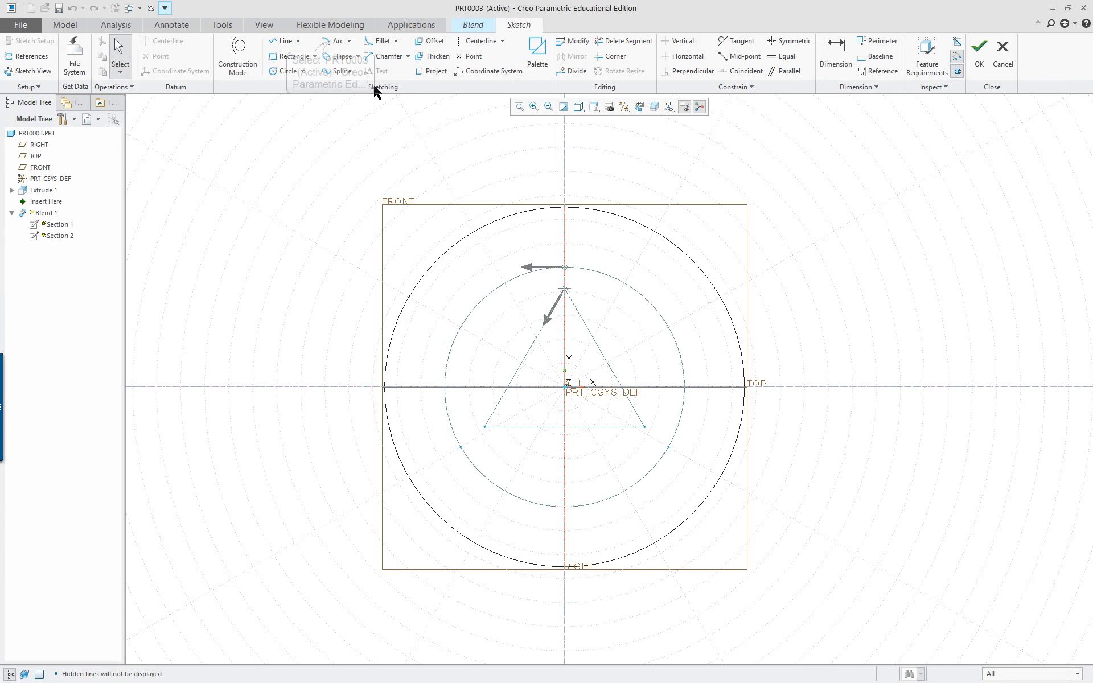
Sketch a circle of three arcs centred on the origin, radius about 1.80, starting on the upper vertical axis with lower joints about 0.90 below centre.
{"action": "left_click", "coordinate": [335, 41]}
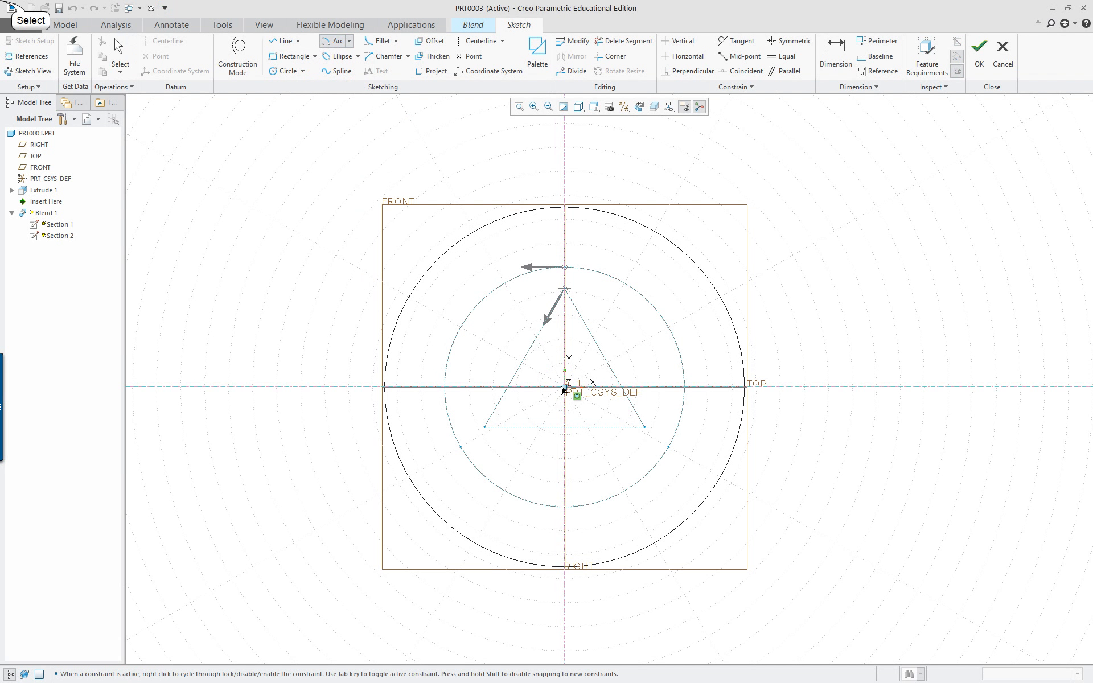
{"action": "left_click", "coordinate": [565, 316]}
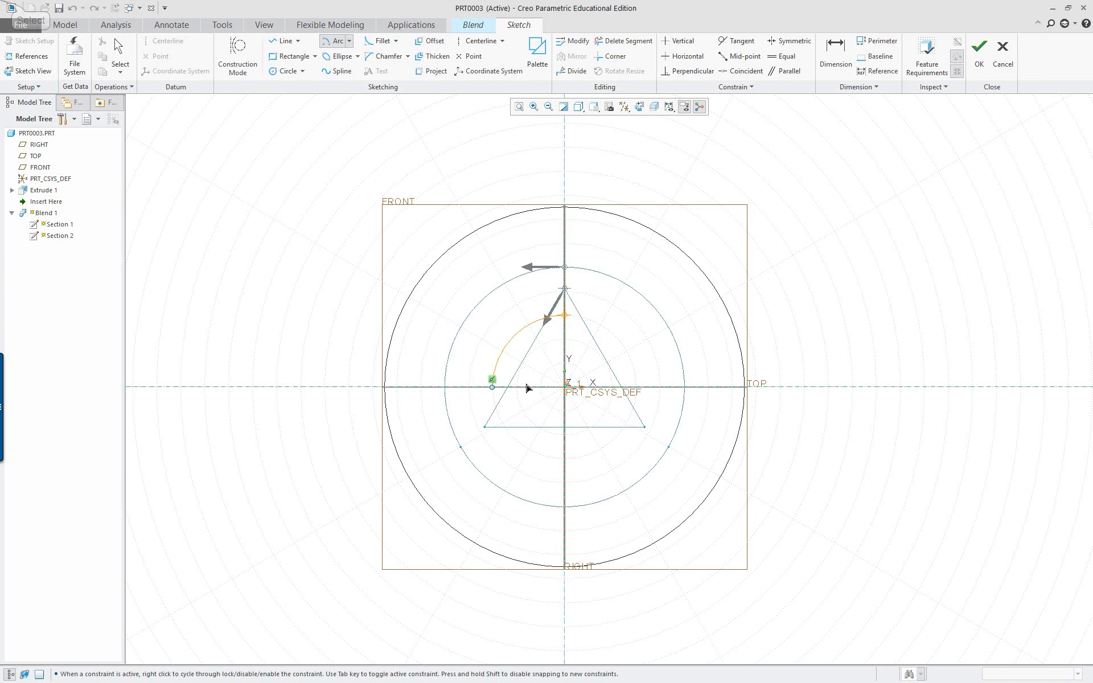
{"action": "left_click", "coordinate": [502, 427]}
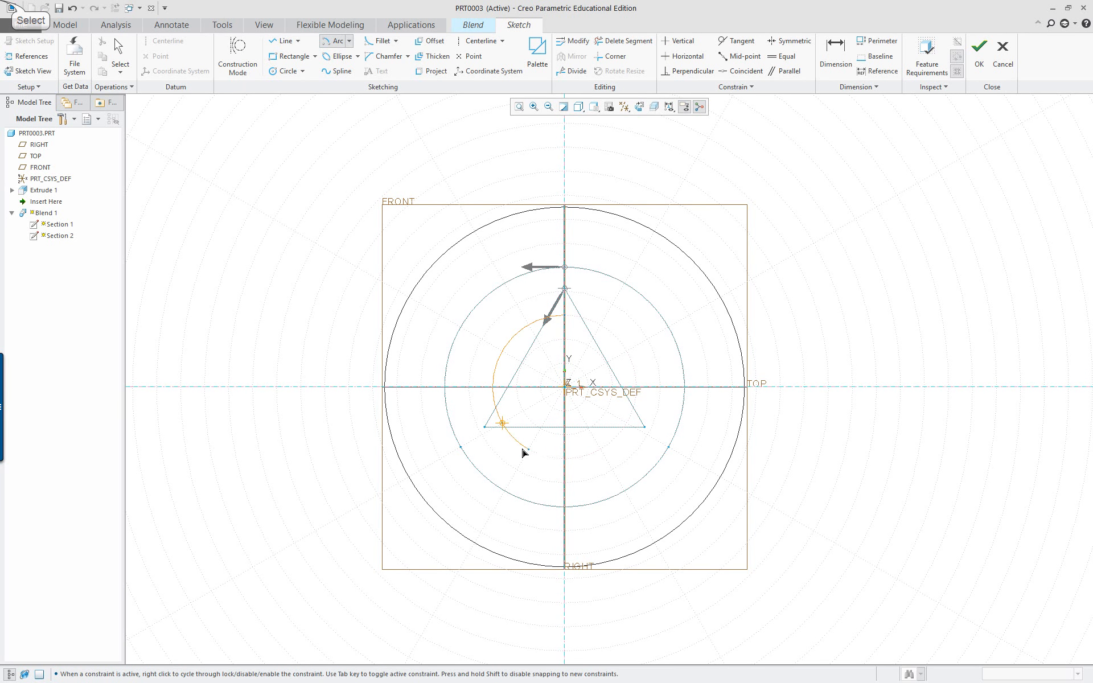
{"action": "left_click", "coordinate": [628, 428]}
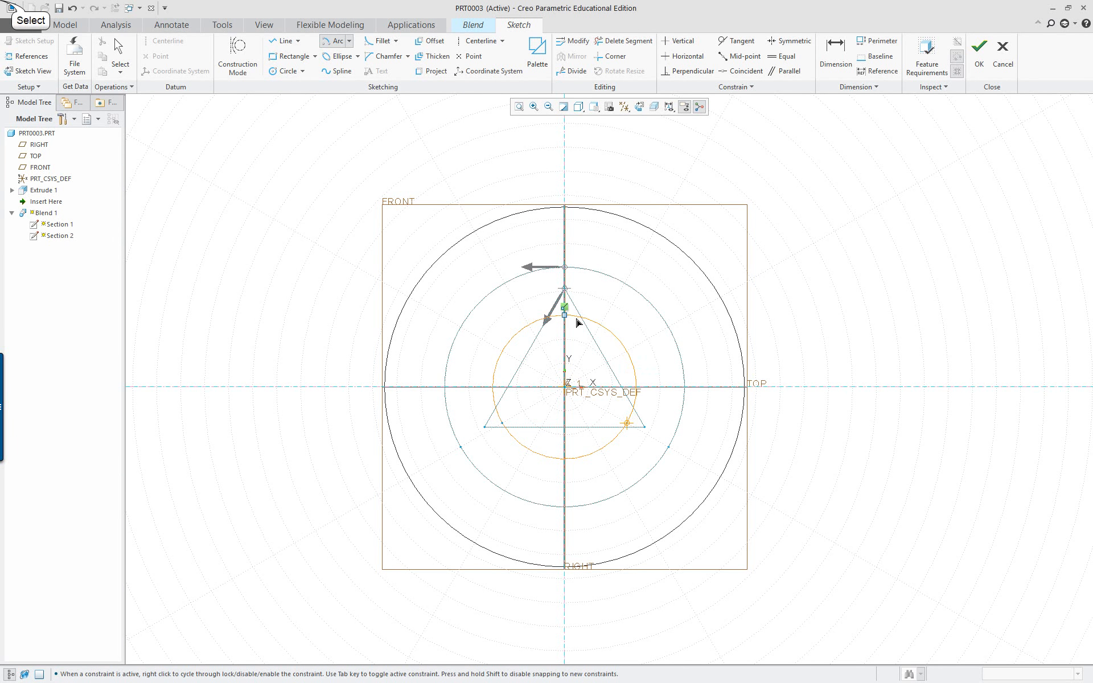
{"action": "left_click", "coordinate": [564, 315]}
{"action": "middle_click", "coordinate": [705, 330]}
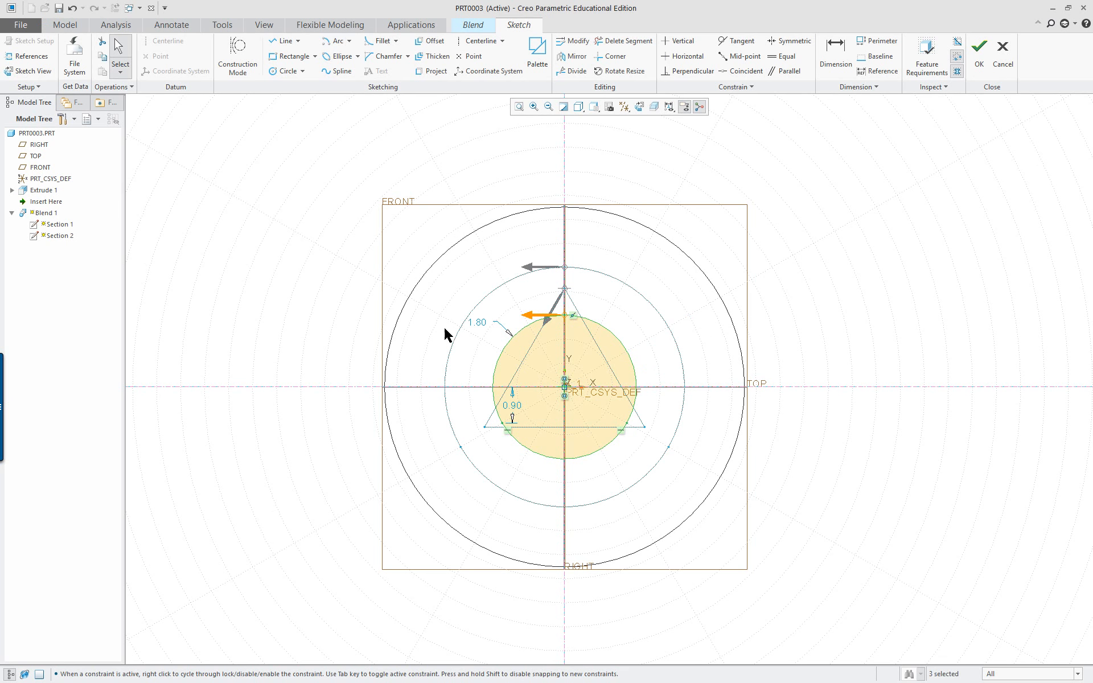
Convert the radius dimension of the three-arc circle to a diameter dimension.
{"action": "left_click", "coordinate": [484, 327]}
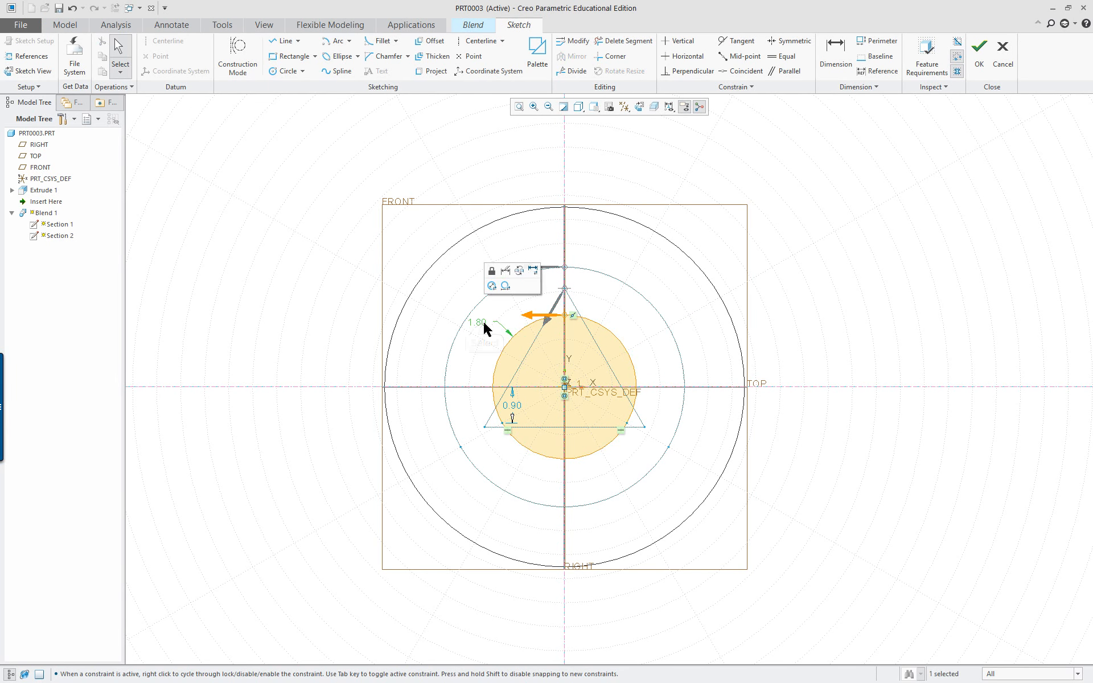
{"action": "left_click", "coordinate": [492, 286]}
{"action": "key", "text": "Return"}
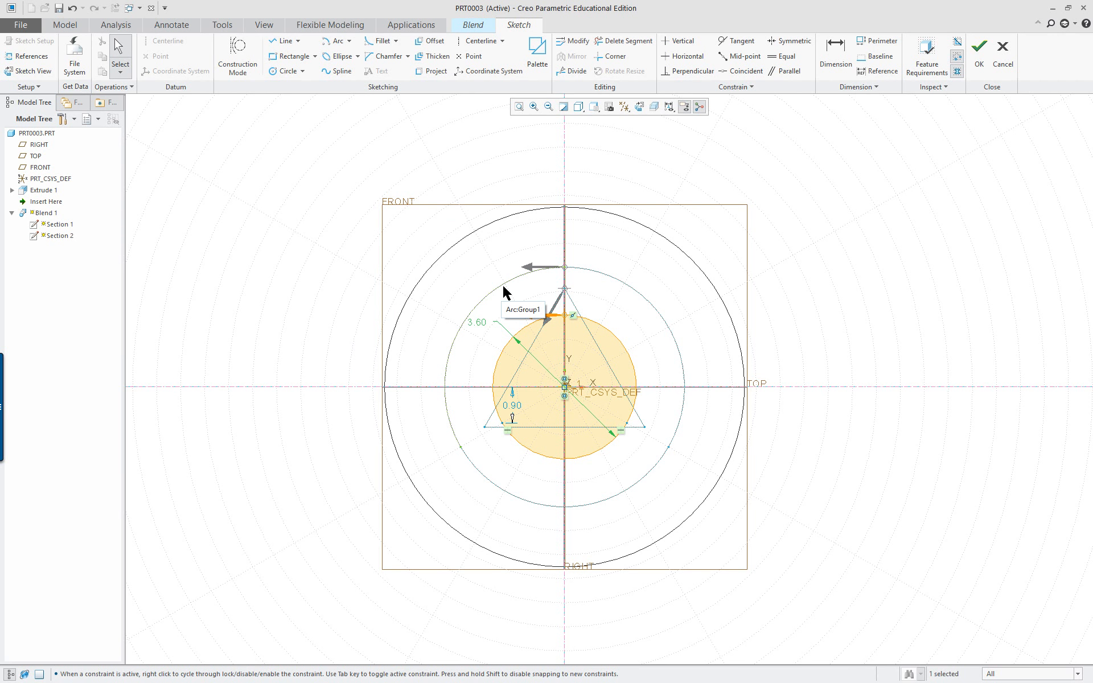
Finish the Section 3 sketch and display the model with the Shading style.
{"action": "mouse_move", "coordinate": [370, 309]}
{"action": "middle_mouse_down"}
{"action": "mouse_move", "coordinate": [324, 312]}
{"action": "mouse_move", "coordinate": [308, 329]}
{"action": "middle_mouse_up"}
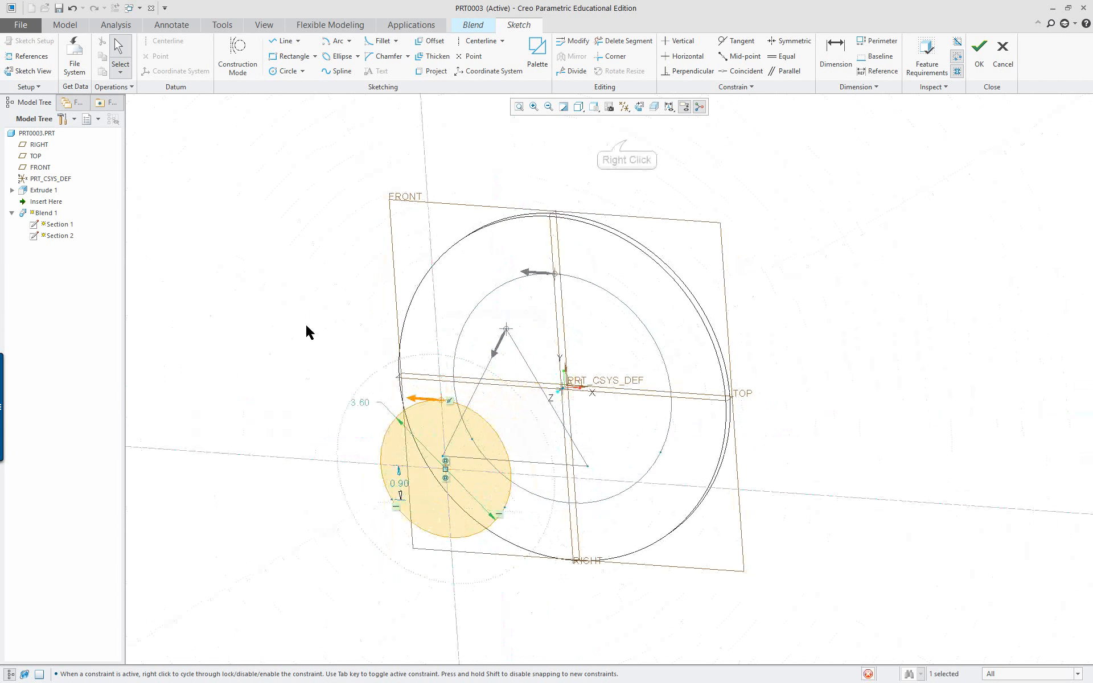
{"action": "right_click", "coordinate": [627, 146]}
{"action": "left_click", "coordinate": [647, 251]}
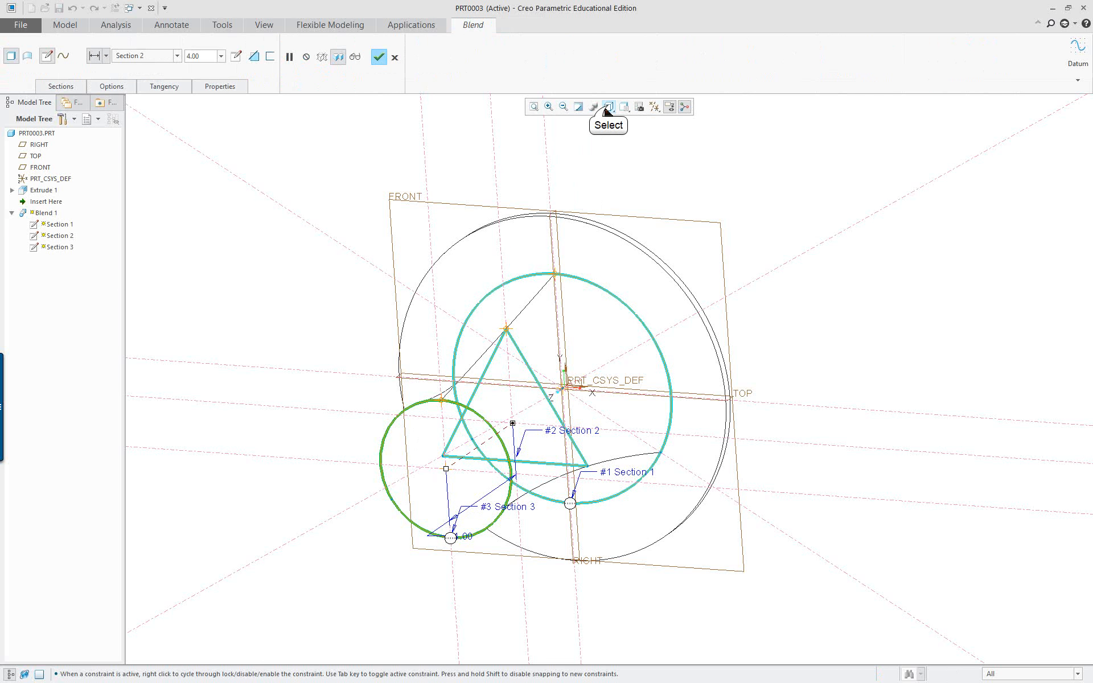
{"action": "left_click", "coordinate": [607, 107]}
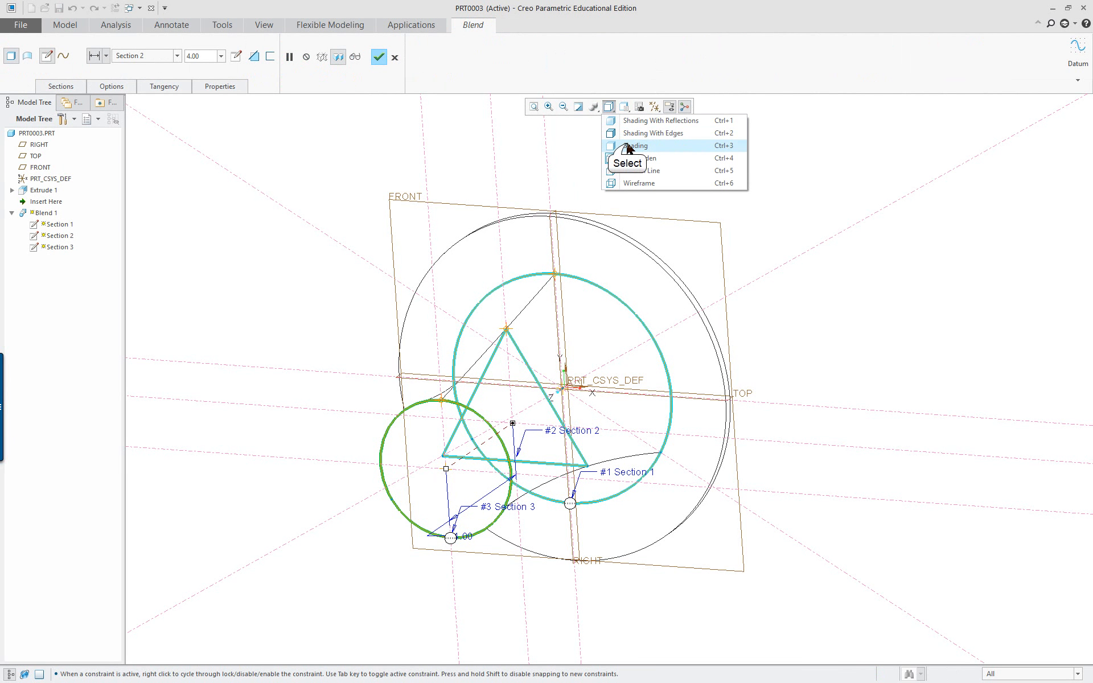
{"action": "left_click", "coordinate": [627, 146]}
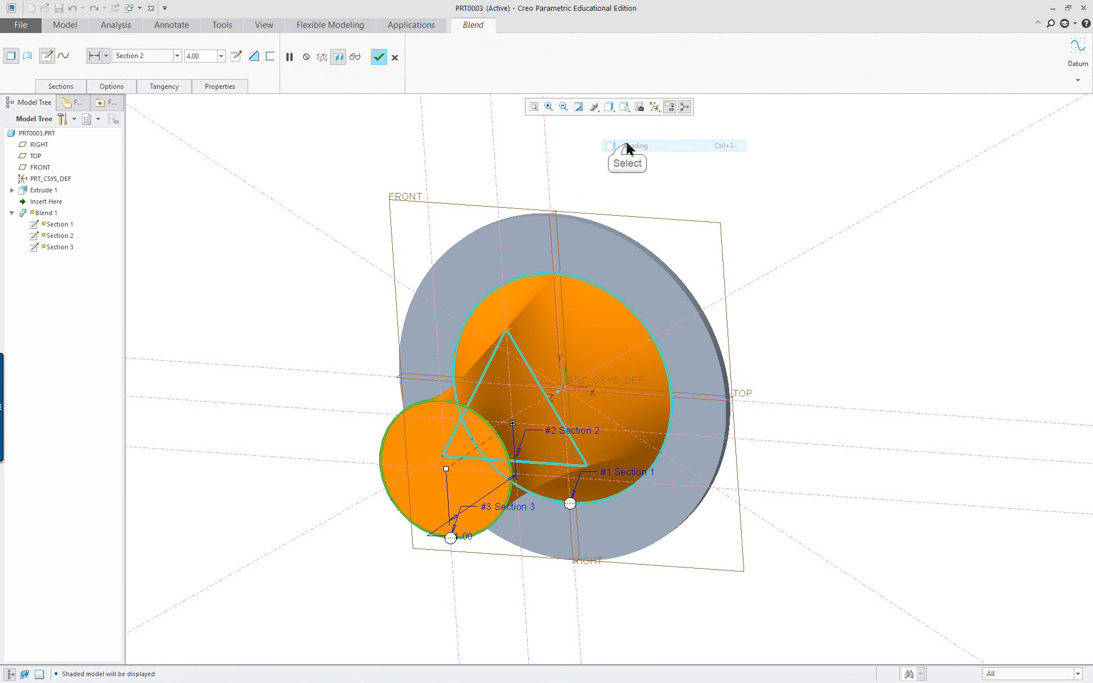
Try Straight blended surfaces between the three sections and restore the Smooth option.
{"action": "left_click", "coordinate": [120, 91]}
{"action": "left_click", "coordinate": [120, 126]}
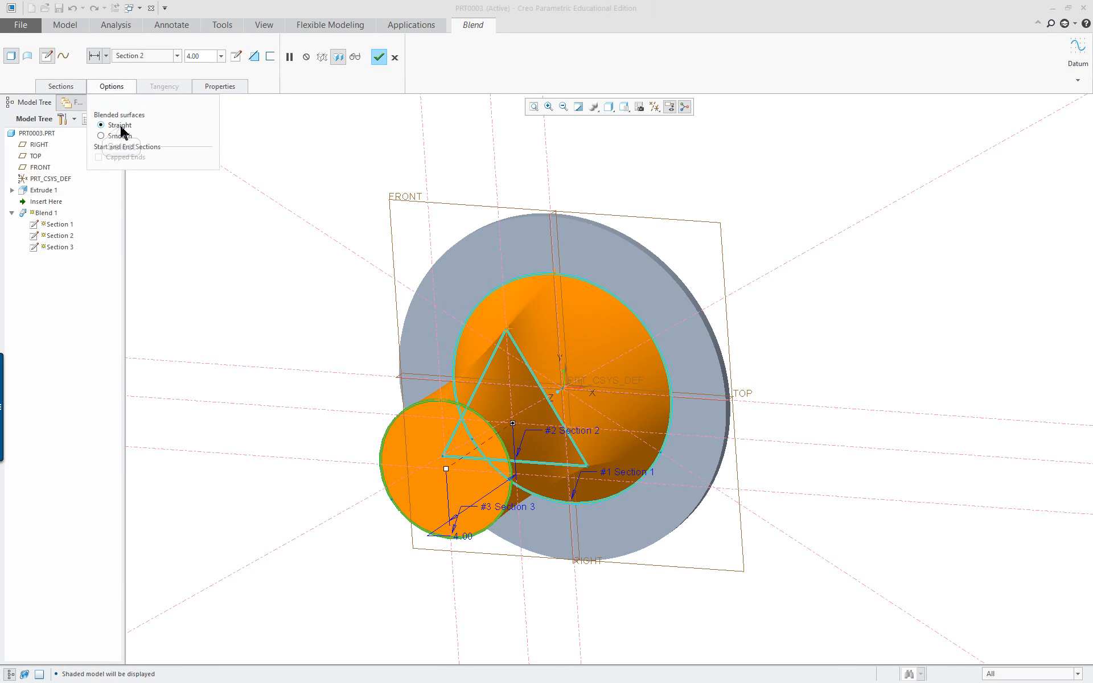
{"action": "middle_click_drag", "start_coordinate": [364, 310], "coordinate": [396, 285]}
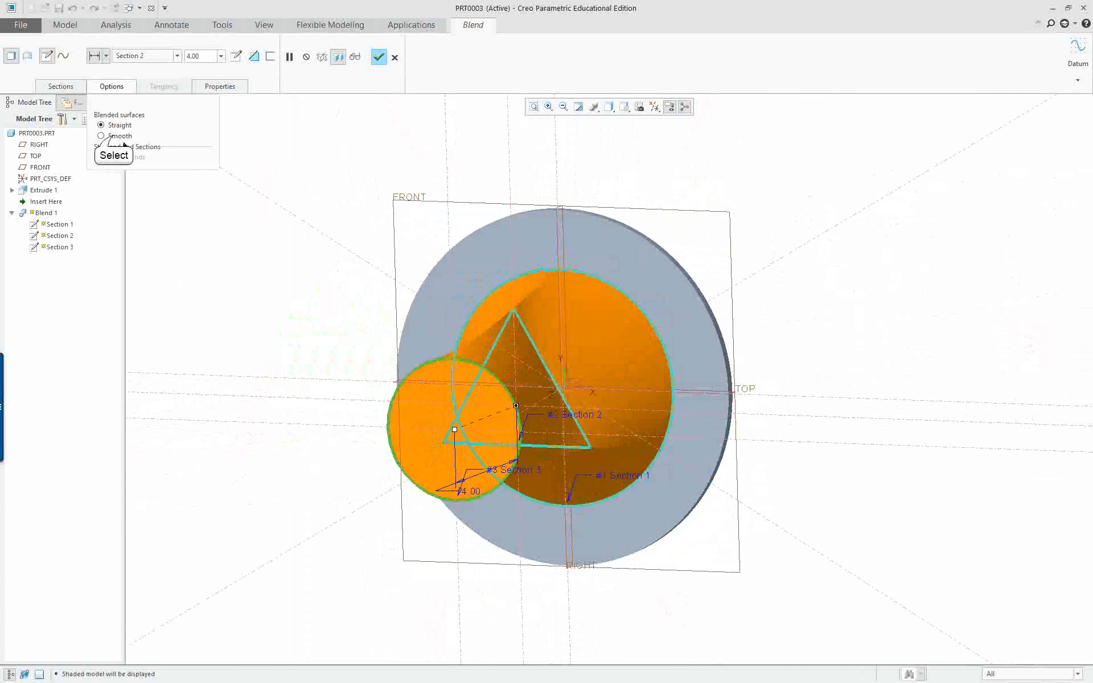
{"action": "left_click", "coordinate": [101, 135]}
{"action": "mouse_move", "coordinate": [353, 249]}
{"action": "middle_mouse_down"}
{"action": "mouse_move", "coordinate": [473, 247]}
{"action": "mouse_move", "coordinate": [394, 239]}
{"action": "mouse_move", "coordinate": [378, 203]}
{"action": "mouse_move", "coordinate": [393, 171]}
{"action": "mouse_move", "coordinate": [370, 243]}
{"action": "mouse_move", "coordinate": [335, 250]}
{"action": "middle_mouse_up"}
Open the sketch of Section 1 for editing and convert the three-arc circle's radius dimension to a diameter.
{"action": "left_click", "coordinate": [75, 89]}
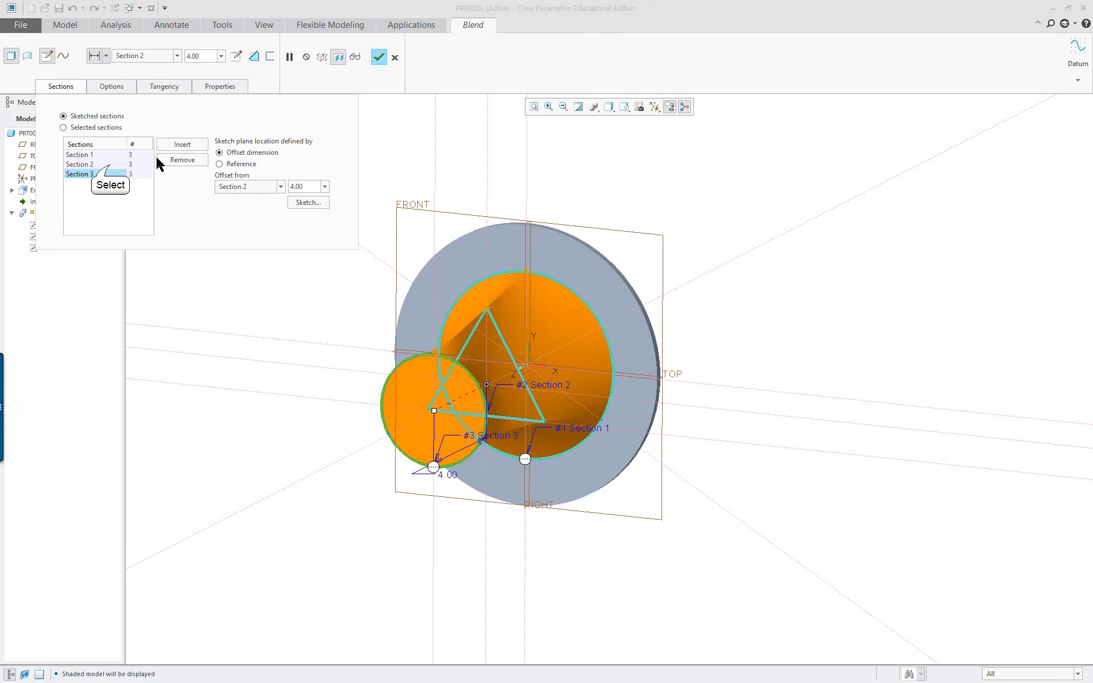
{"action": "left_click", "coordinate": [111, 164]}
{"action": "left_click", "coordinate": [111, 154]}
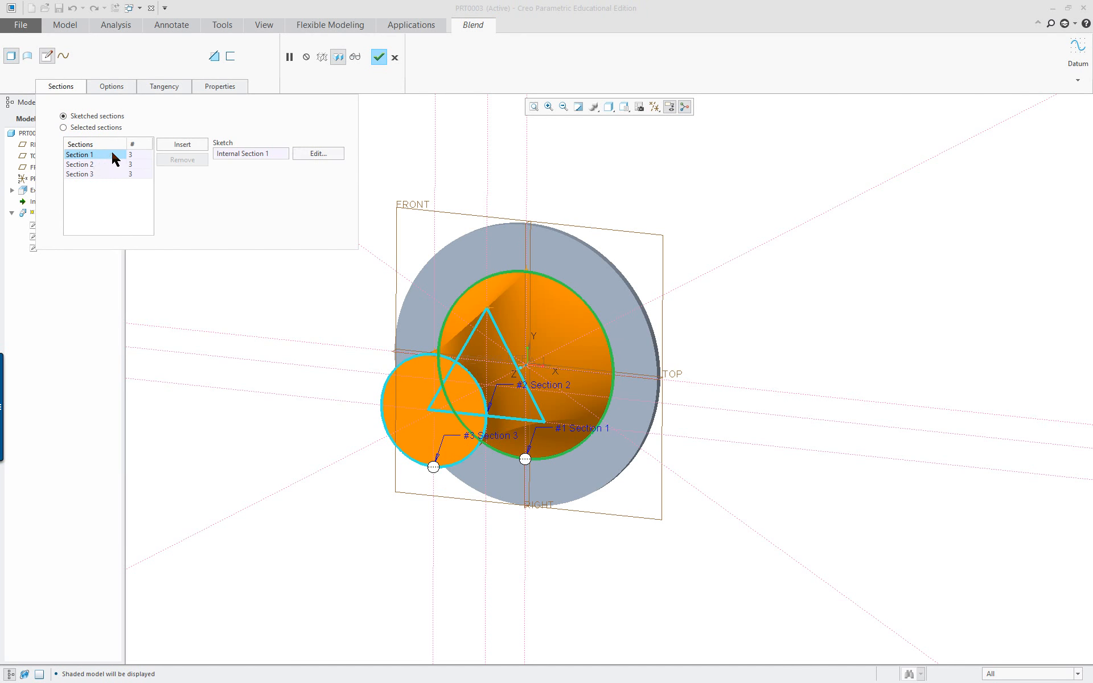
{"action": "left_click", "coordinate": [319, 154]}
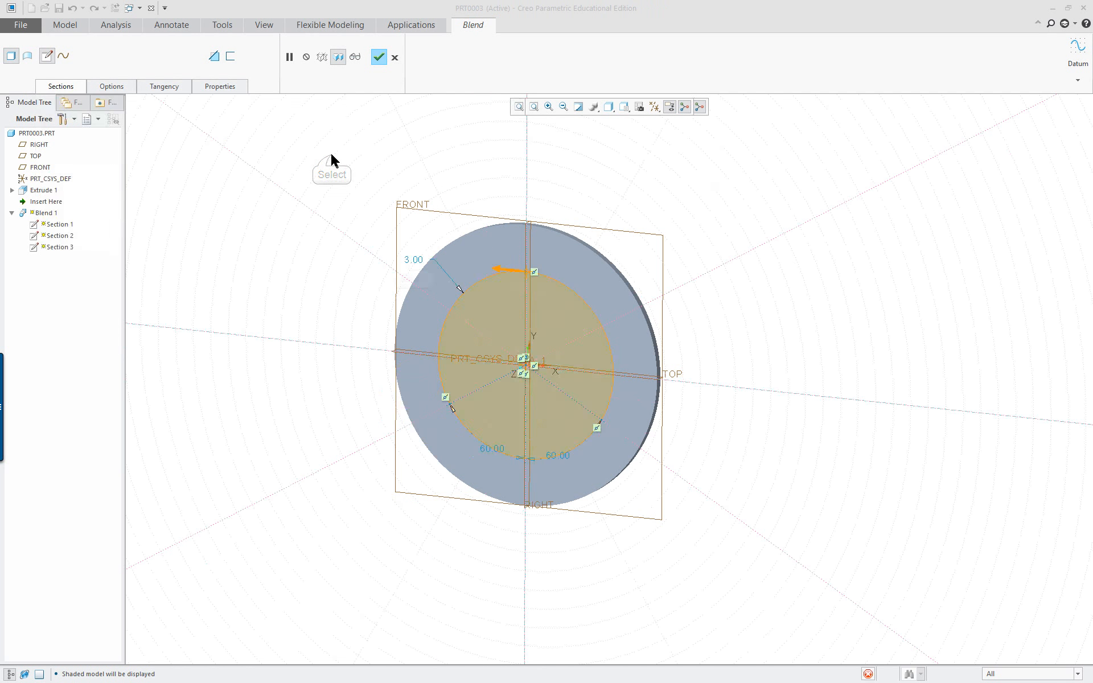
{"action": "left_click", "coordinate": [413, 262]}
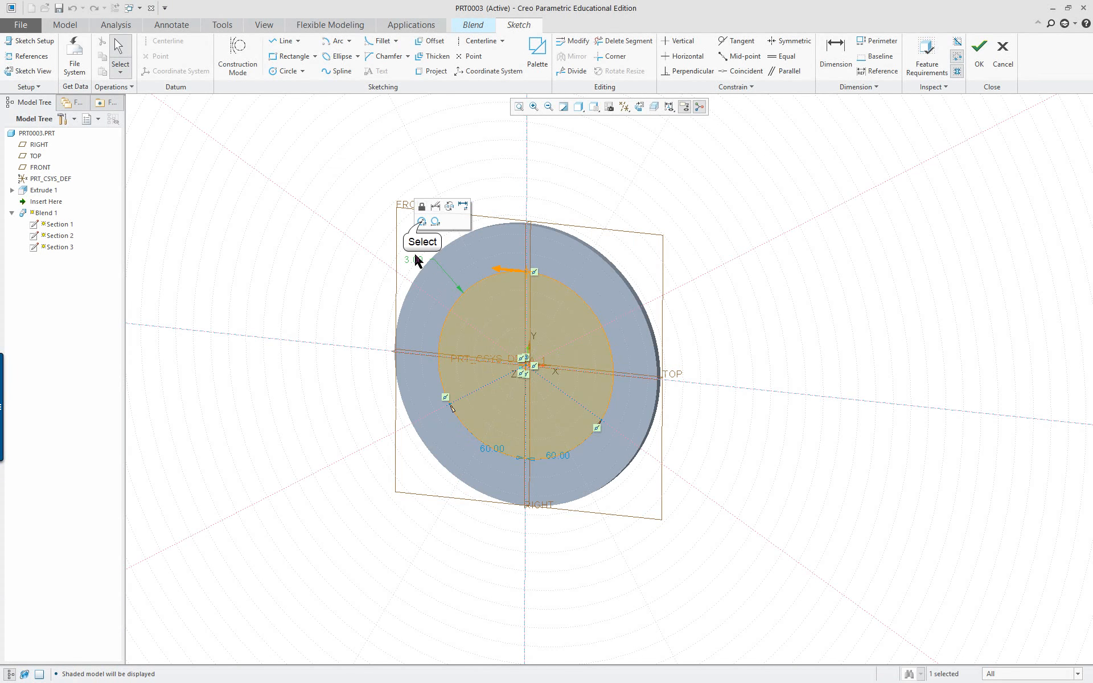
{"action": "left_click", "coordinate": [422, 221]}
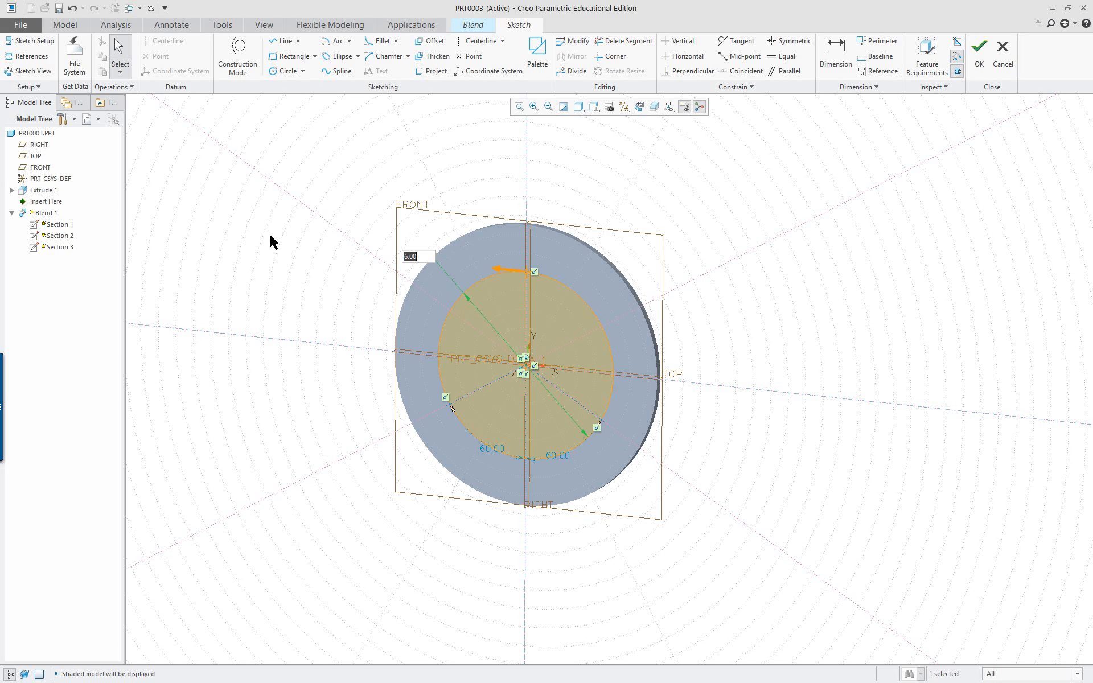
Try a diameter of 7.75 for the Section 1 circle, settle on 7, and finish the sketch.
{"action": "type", "text": "7.75"}
{"action": "key", "text": "Return"}
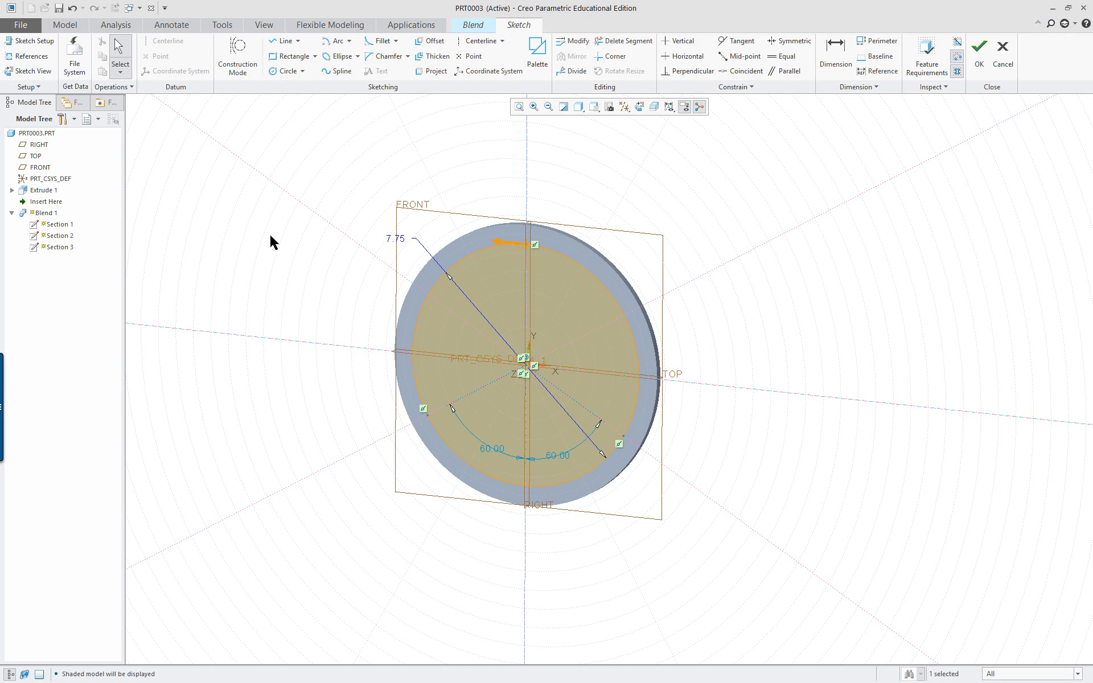
{"action": "double_click", "coordinate": [400, 243]}
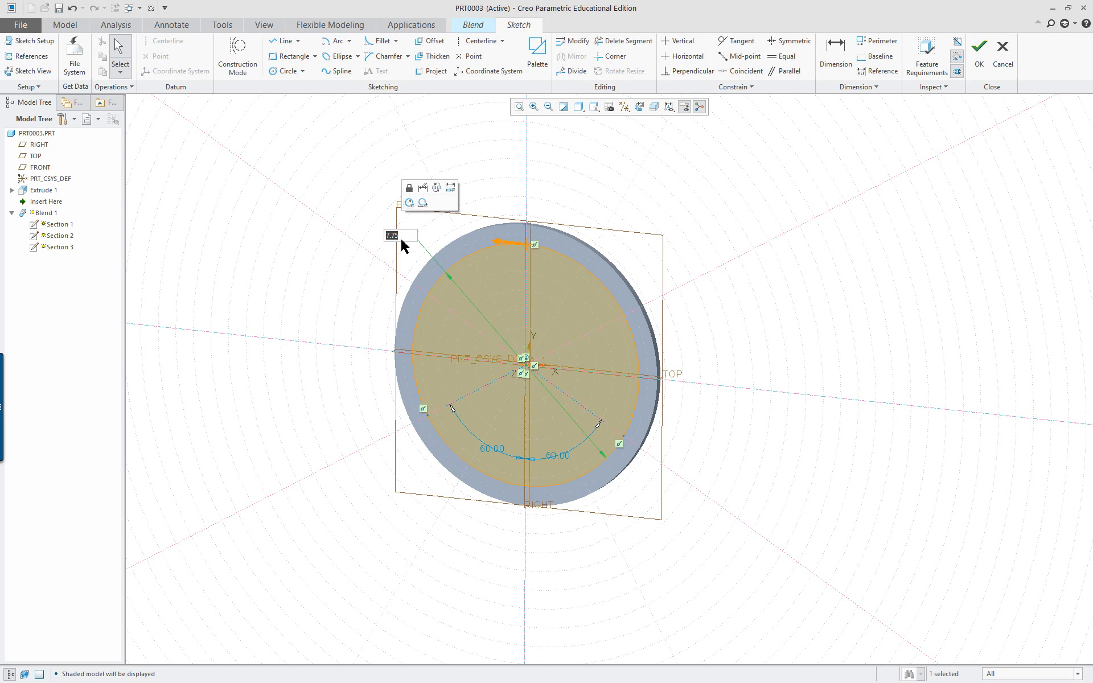
{"action": "type", "text": "7"}
{"action": "key", "text": "Return"}
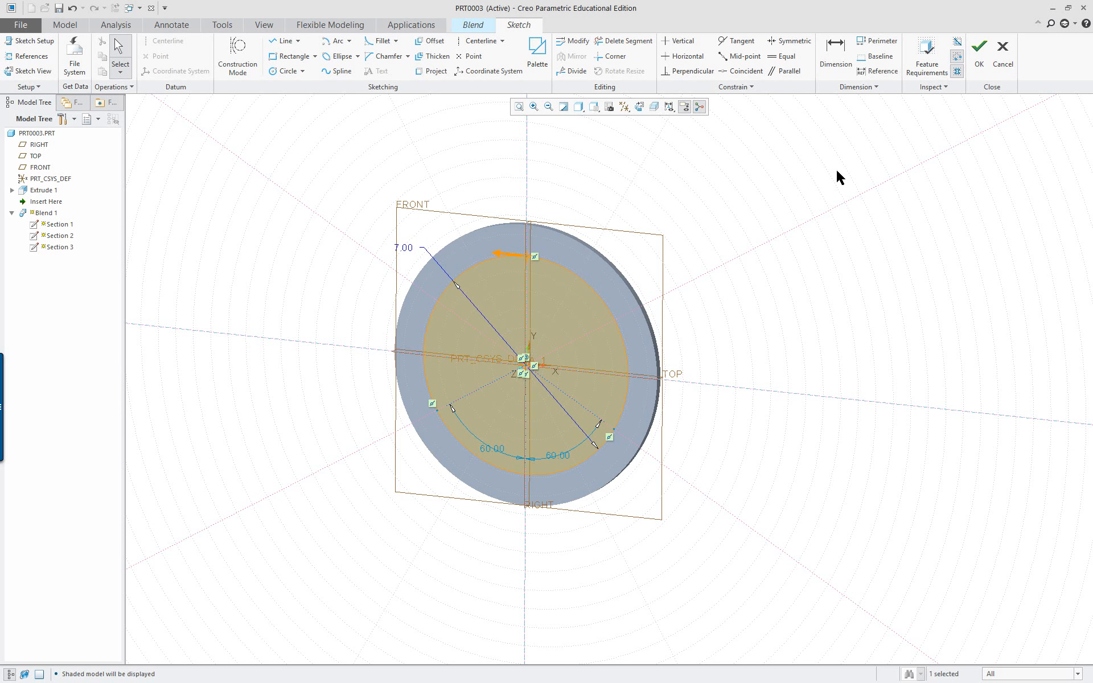
{"action": "left_click", "coordinate": [978, 49]}
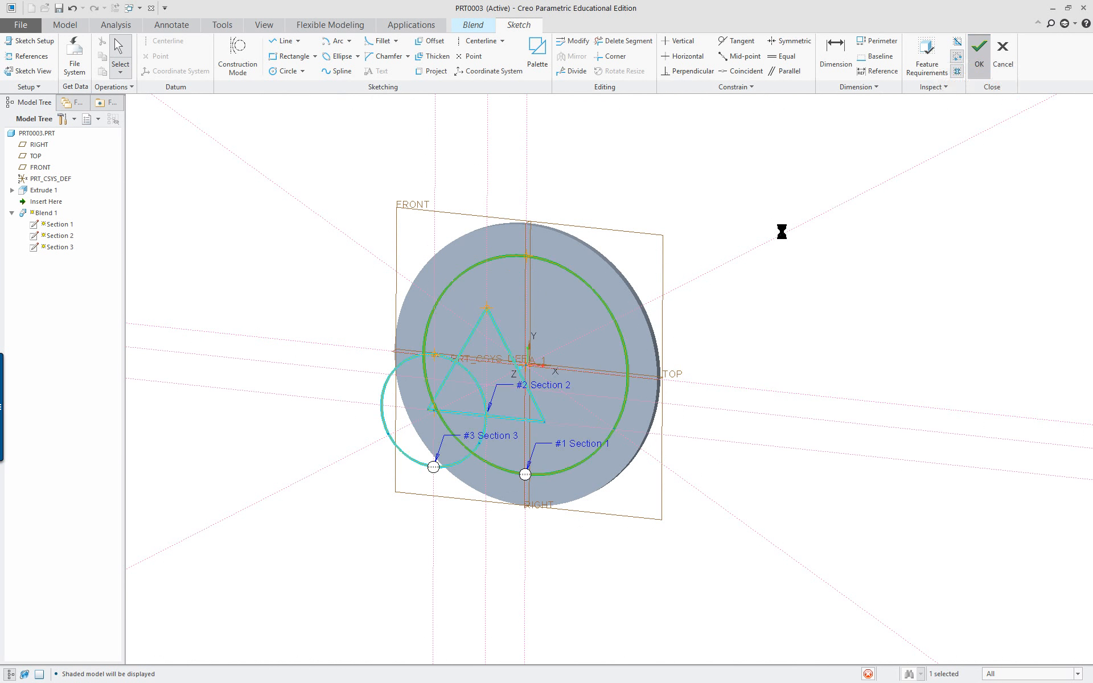
Inspect the blend preview from several angles, complete the blend feature and clear the selection.
{"action": "mouse_move", "coordinate": [563, 294]}
{"action": "middle_mouse_down"}
{"action": "mouse_move", "coordinate": [489, 294]}
{"action": "mouse_move", "coordinate": [546, 294]}
{"action": "mouse_move", "coordinate": [518, 292]}
{"action": "mouse_move", "coordinate": [652, 262]}
{"action": "mouse_move", "coordinate": [561, 276]}
{"action": "middle_mouse_up"}
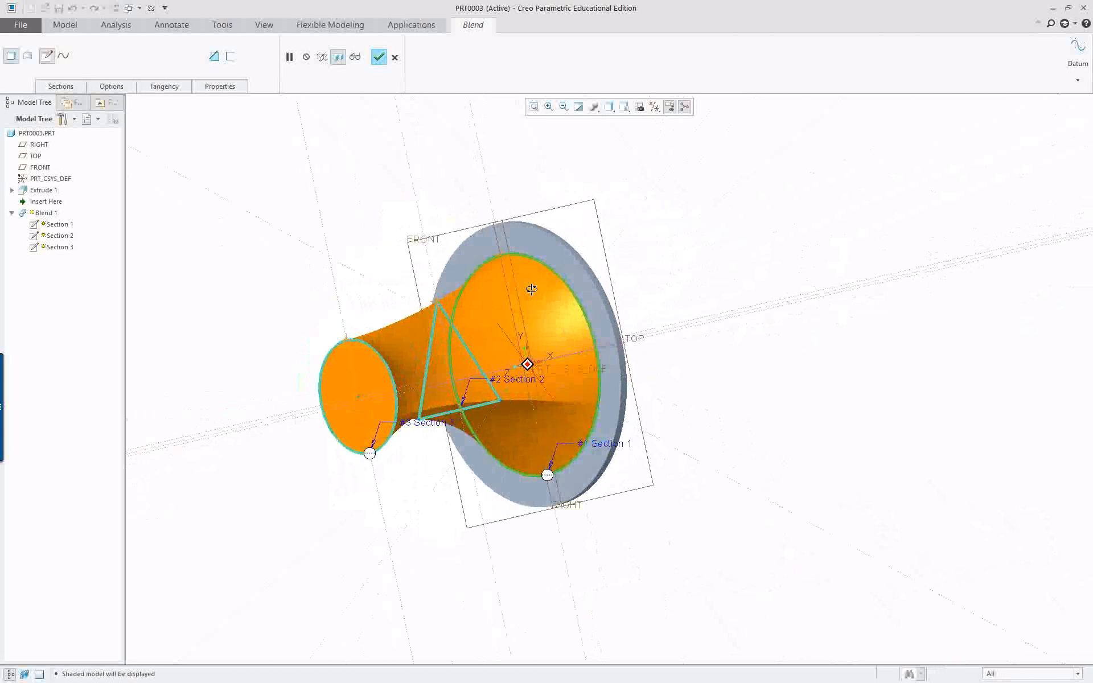
{"action": "scroll", "coordinate": [488, 332], "scroll_direction": "down", "scroll_amount": 3}
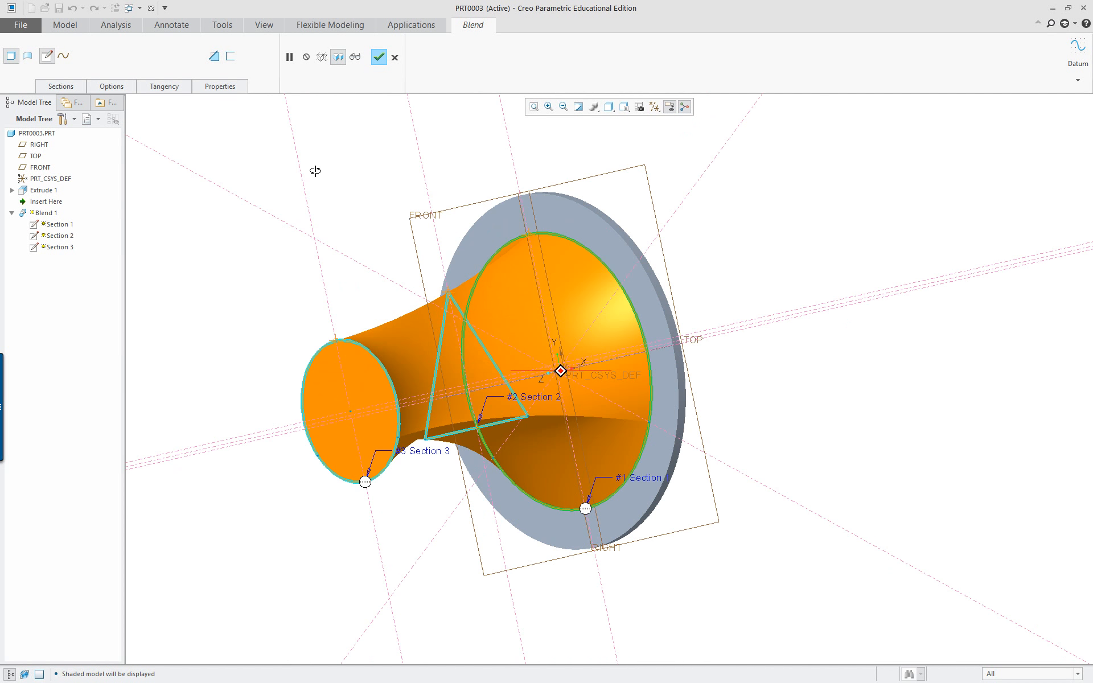
{"action": "middle_click_drag", "start_coordinate": [315, 171], "coordinate": [350, 166]}
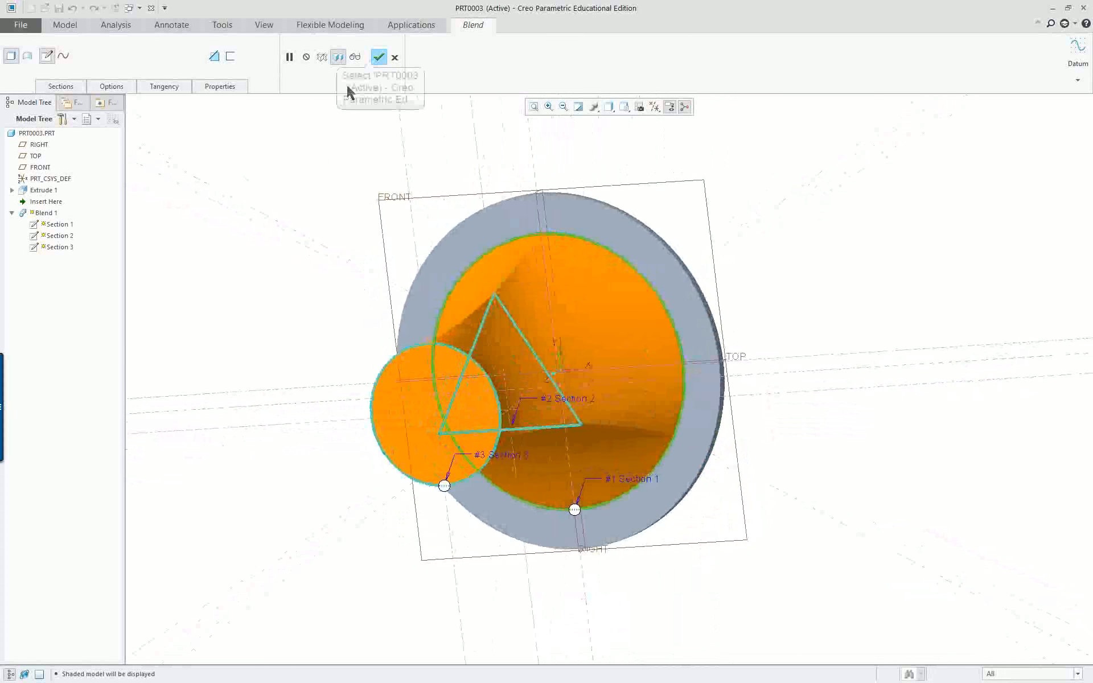
{"action": "left_click", "coordinate": [379, 57]}
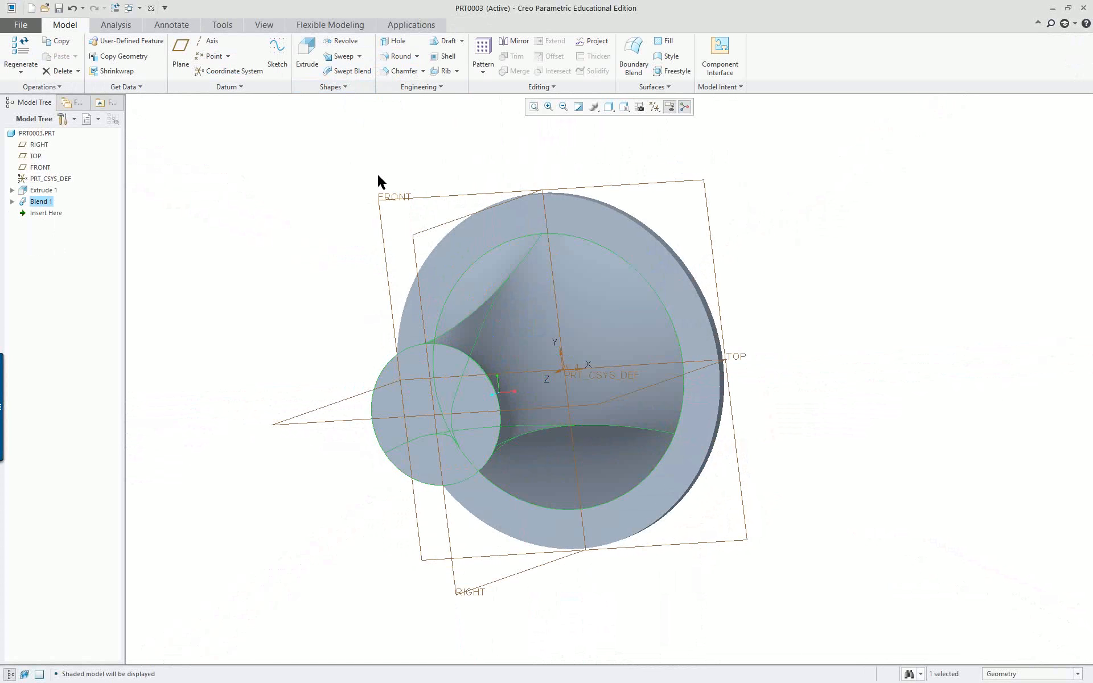
{"action": "mouse_move", "coordinate": [372, 180]}
{"action": "middle_mouse_down"}
{"action": "mouse_move", "coordinate": [292, 186]}
{"action": "mouse_move", "coordinate": [224, 169]}
{"action": "mouse_move", "coordinate": [302, 156]}
{"action": "mouse_move", "coordinate": [360, 167]}
{"action": "mouse_move", "coordinate": [339, 214]}
{"action": "mouse_move", "coordinate": [319, 222]}
{"action": "mouse_move", "coordinate": [555, 190]}
{"action": "mouse_move", "coordinate": [632, 215]}
{"action": "middle_mouse_up"}
{"action": "left_click", "coordinate": [294, 212]}
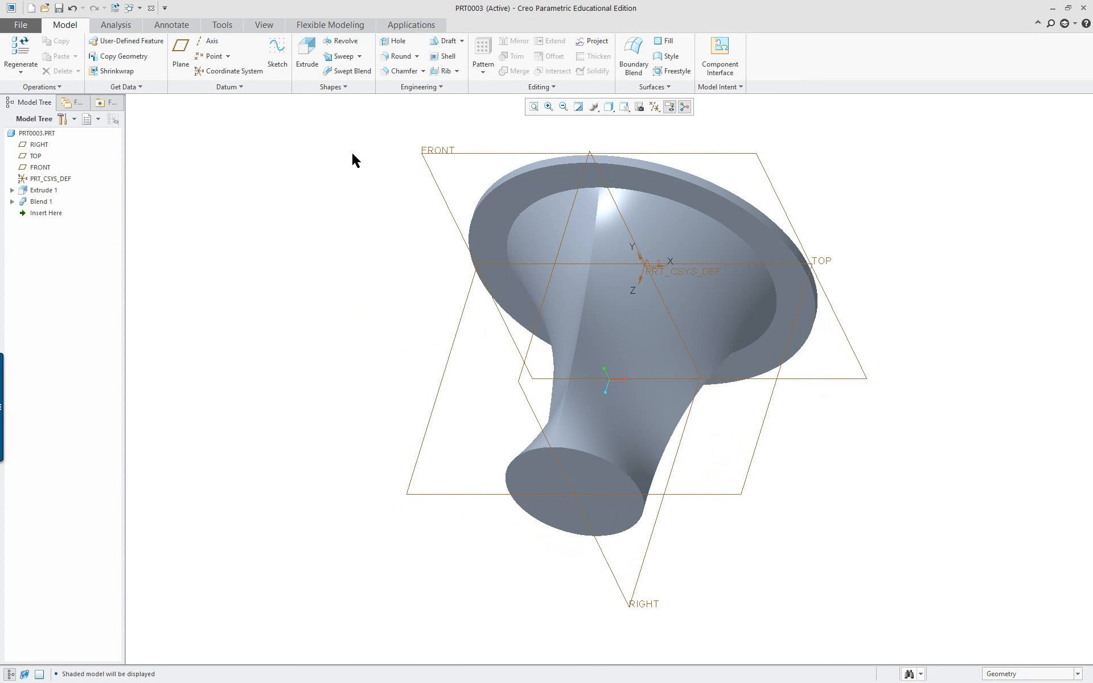
Start a hole on the disk's ring-shaped face around the blend and open its placement settings.
{"action": "scroll", "coordinate": [879, 179], "scroll_direction": "up", "scroll_amount": 2}
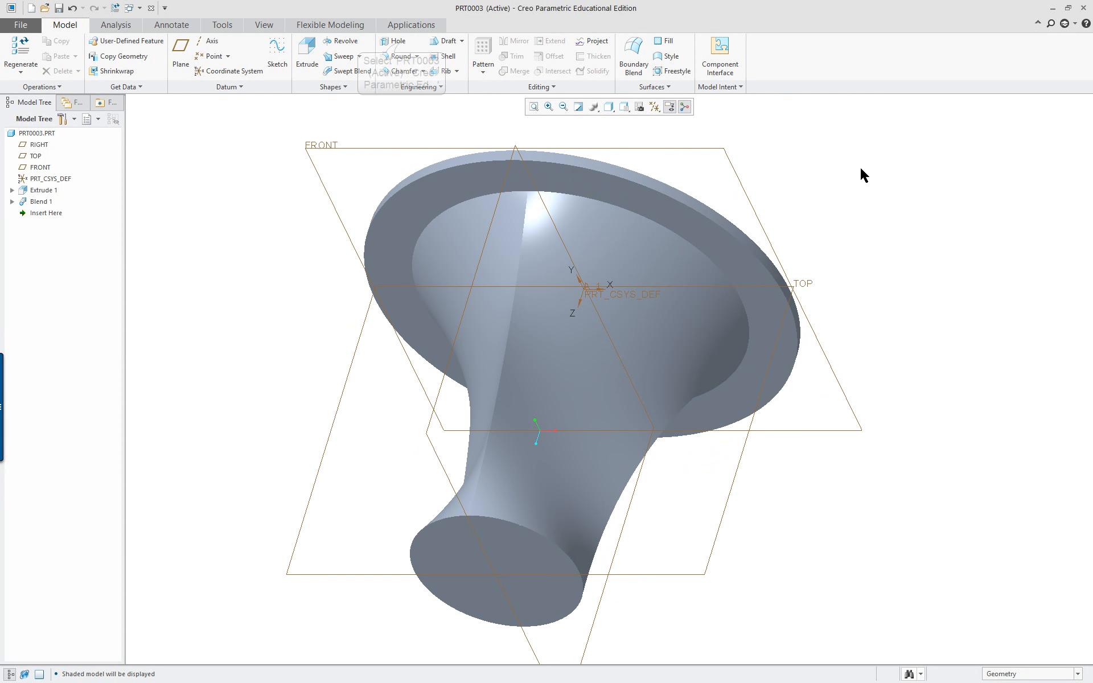
{"action": "left_click", "coordinate": [402, 44]}
{"action": "left_click", "coordinate": [649, 207]}
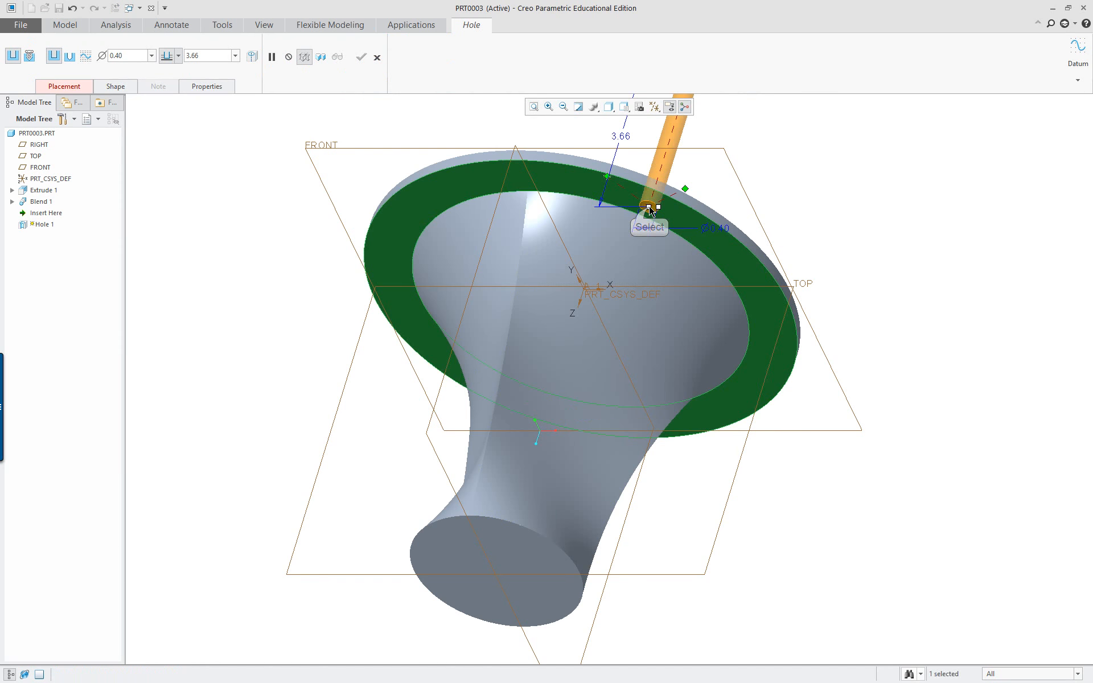
{"action": "left_click", "coordinate": [64, 86]}
{"action": "right_click", "coordinate": [238, 140]}
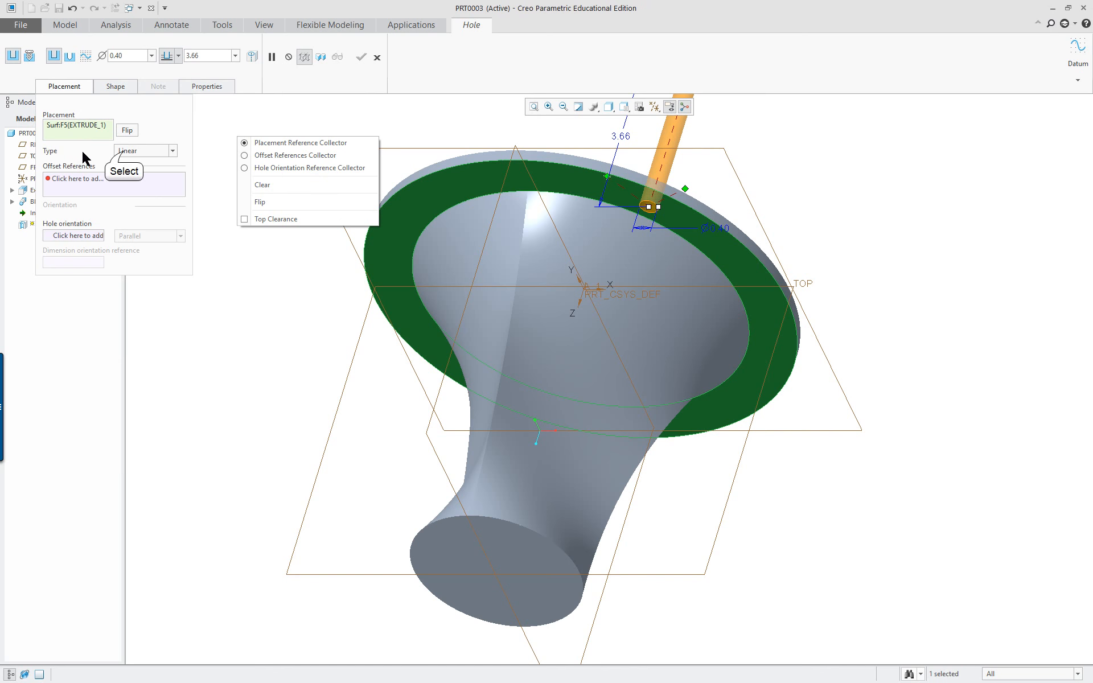
Try Diameter placement with the disk's central axis added as a second placement reference, and reselect only the ring-shaped face.
{"action": "left_click", "coordinate": [143, 151]}
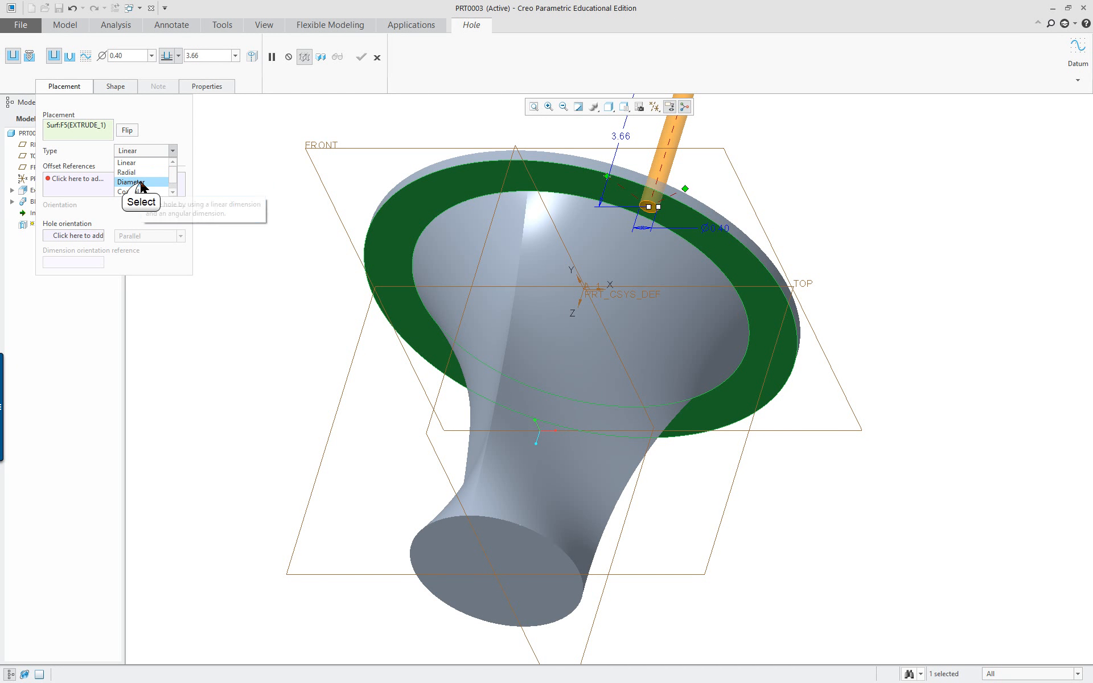
{"action": "left_click", "coordinate": [141, 182]}
{"action": "left_click", "coordinate": [142, 152]}
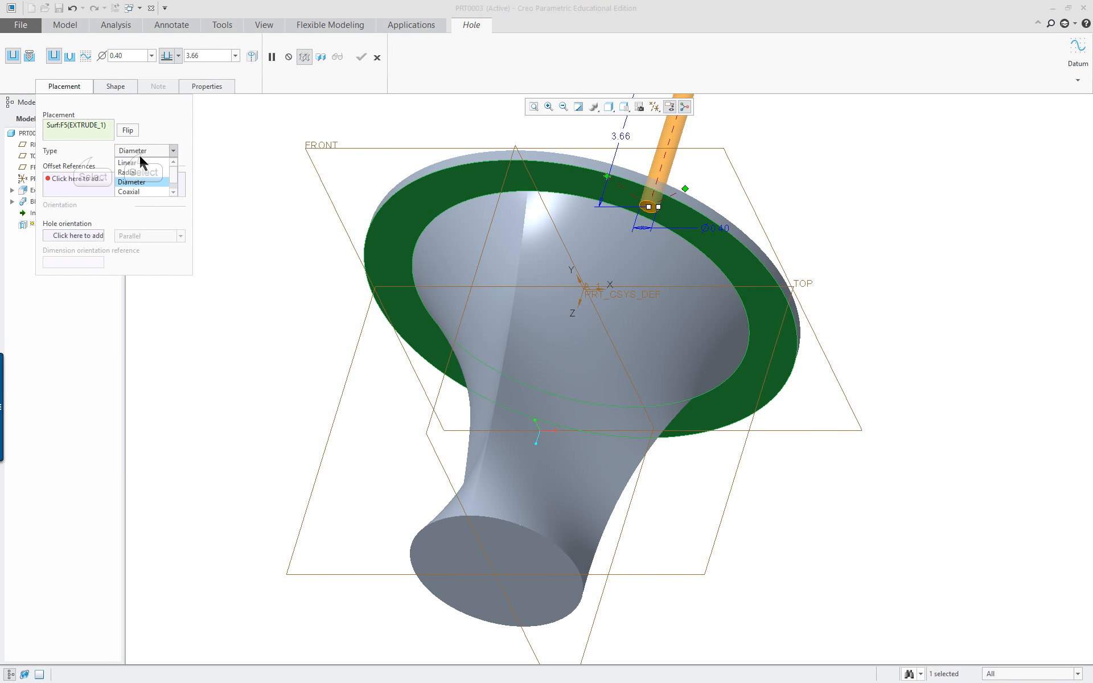
{"action": "left_click", "coordinate": [93, 162]}
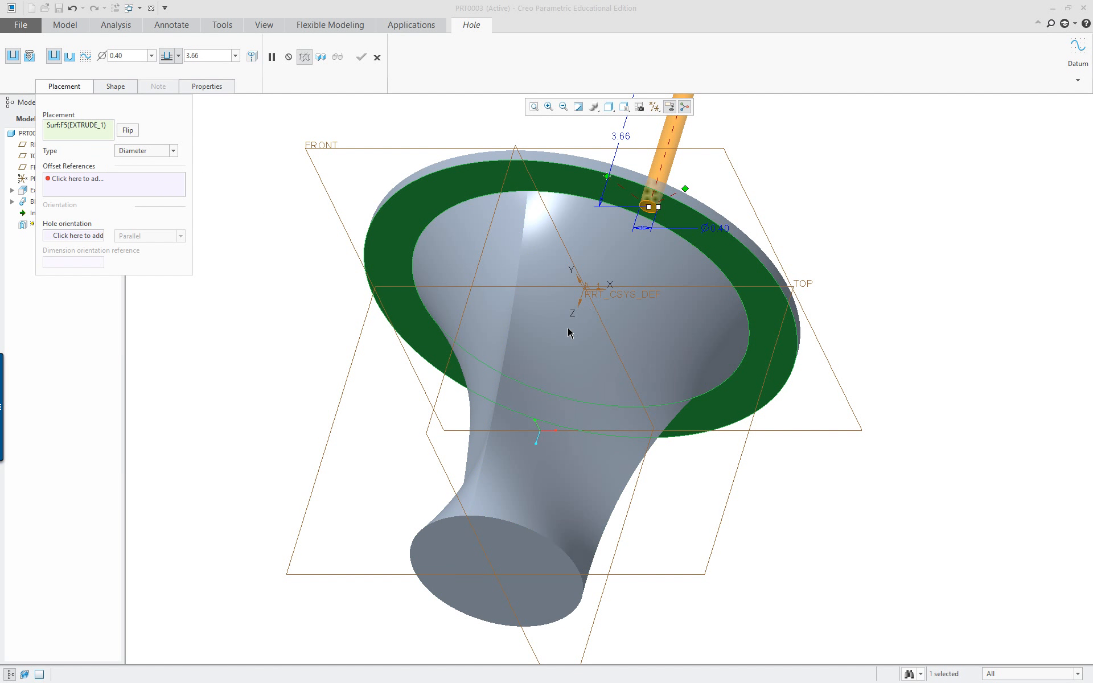
{"action": "left_click", "coordinate": [584, 300], "text": "ctrl"}
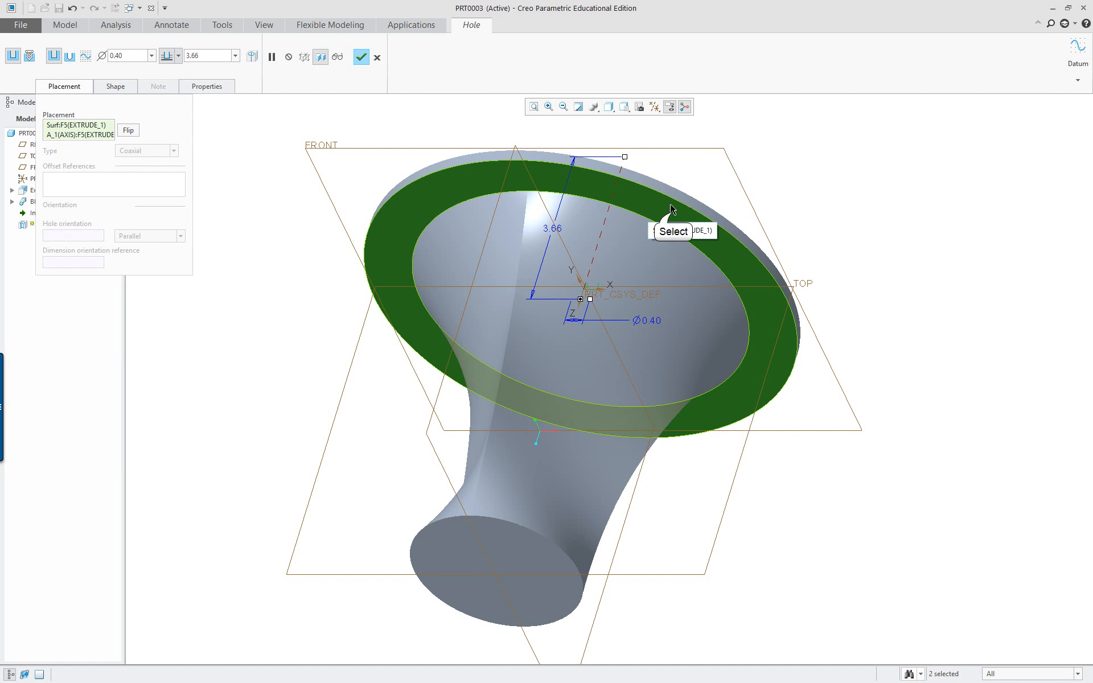
{"action": "left_click", "coordinate": [651, 207]}
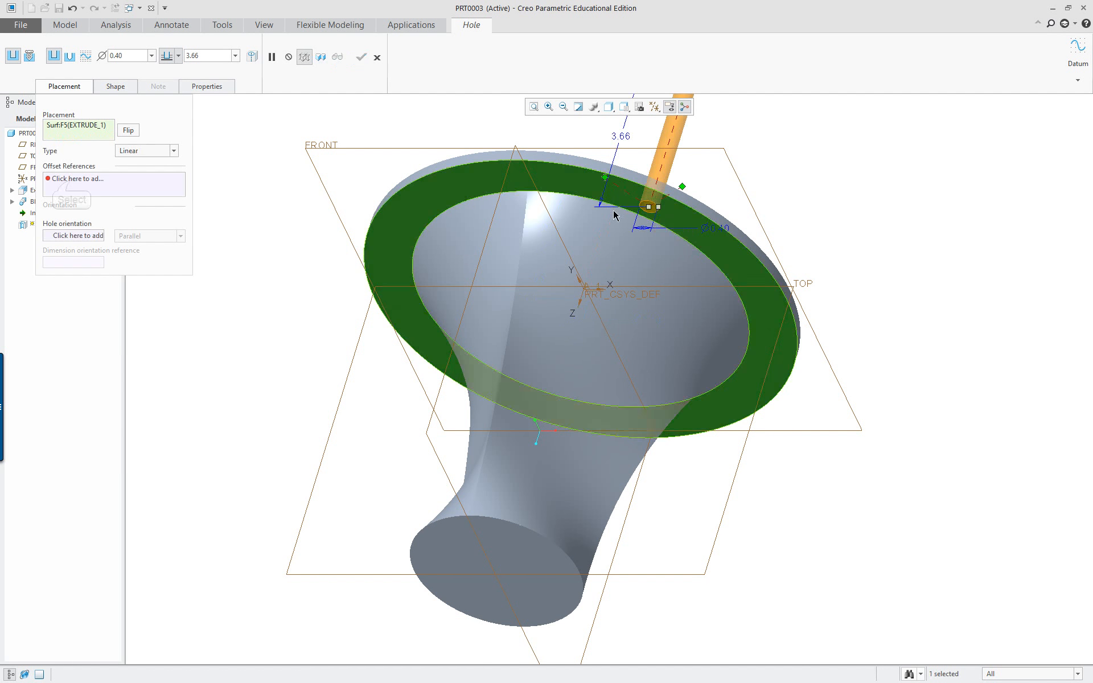
Locate the hole with the Diameter placement type, using the disk's central axis and the TOP plane as offset references.
{"action": "left_click", "coordinate": [72, 180]}
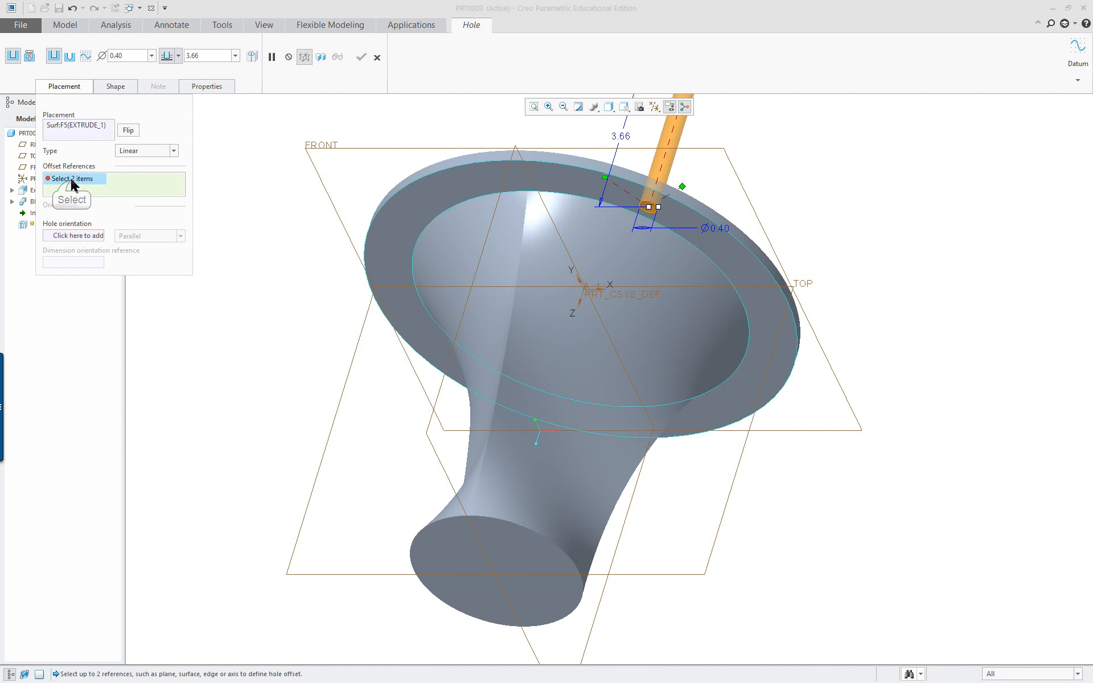
{"action": "left_click", "coordinate": [581, 298]}
{"action": "left_click", "coordinate": [174, 151]}
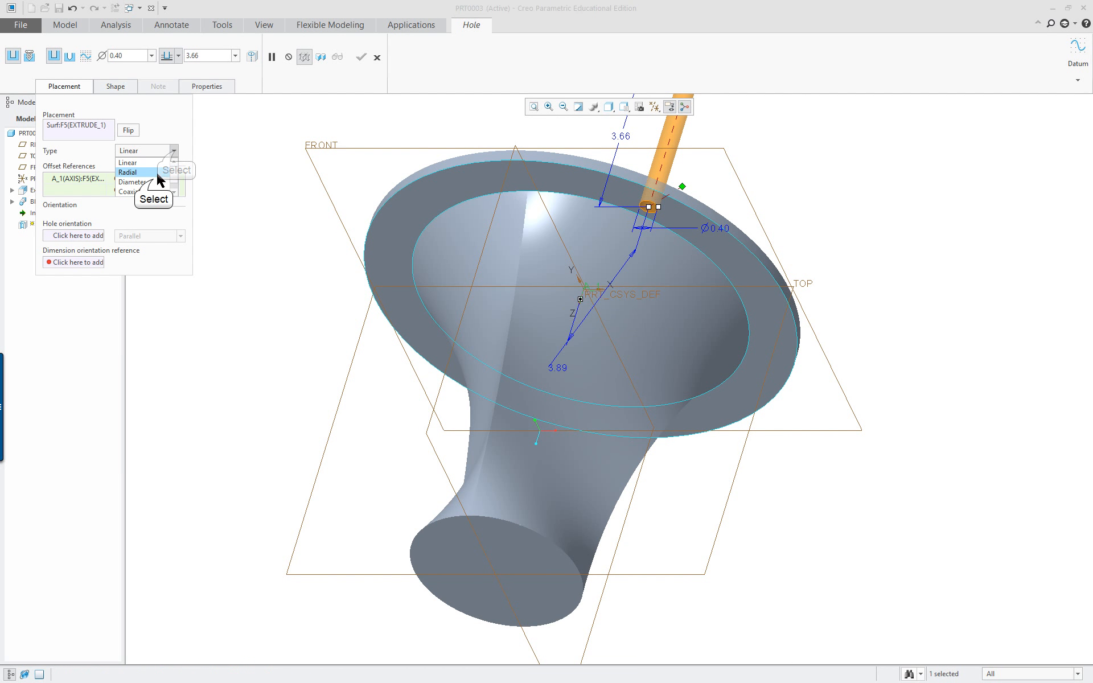
{"action": "left_click", "coordinate": [152, 178]}
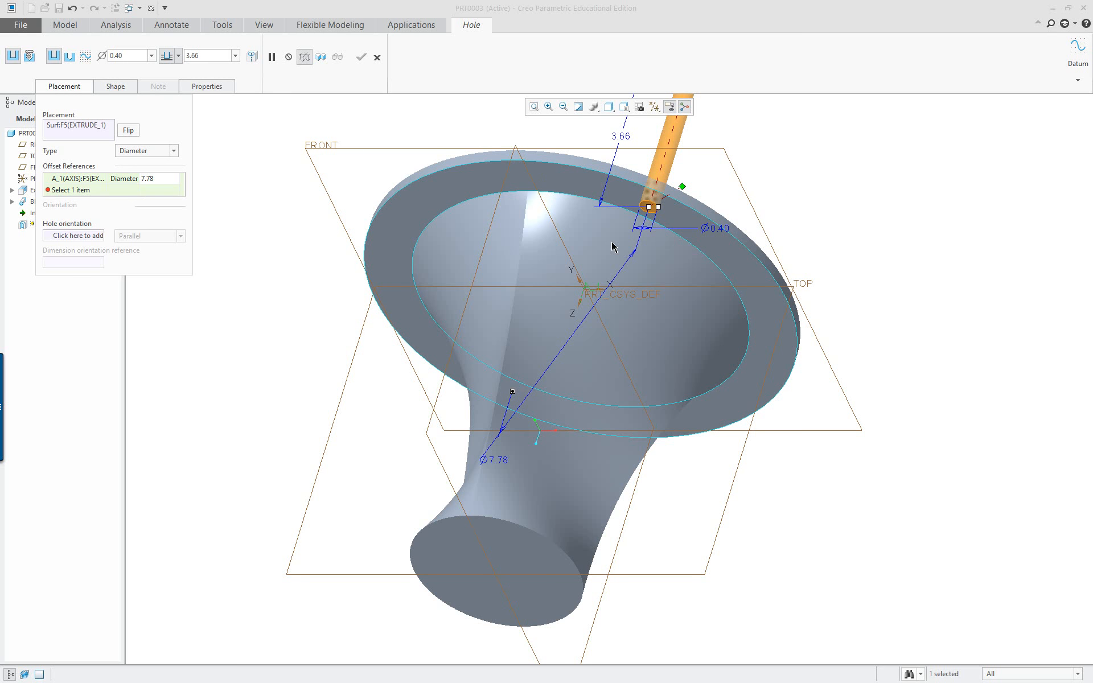
{"action": "left_click", "coordinate": [813, 289]}
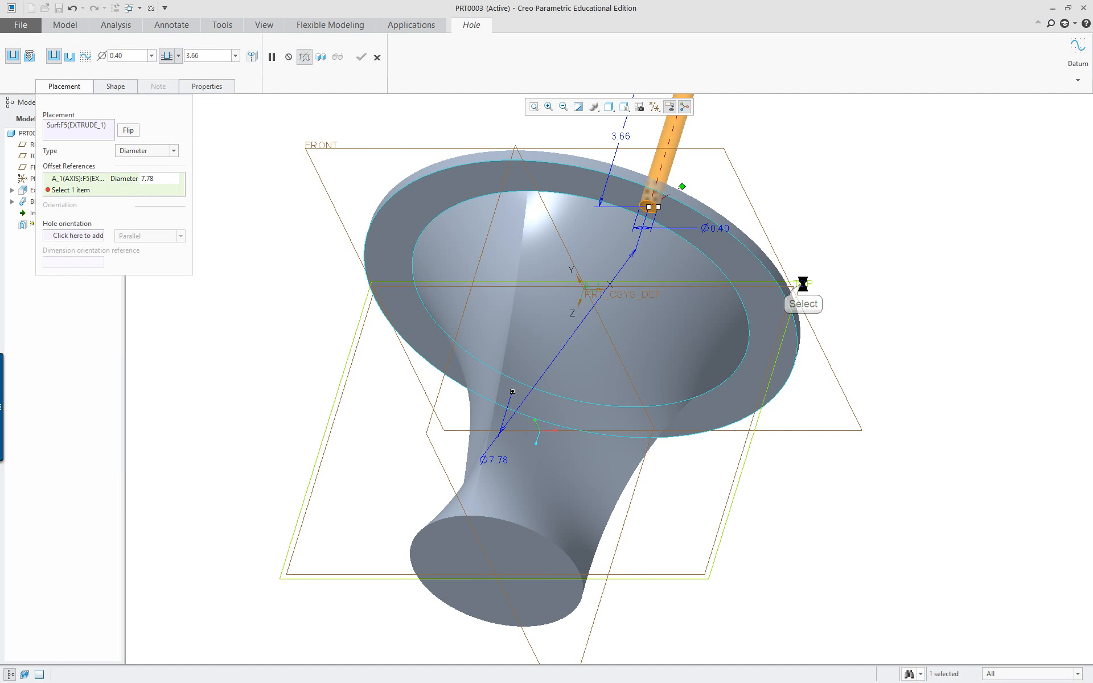
Set the hole's angle from the TOP plane to 60 degrees.
{"action": "double_click", "coordinate": [645, 276]}
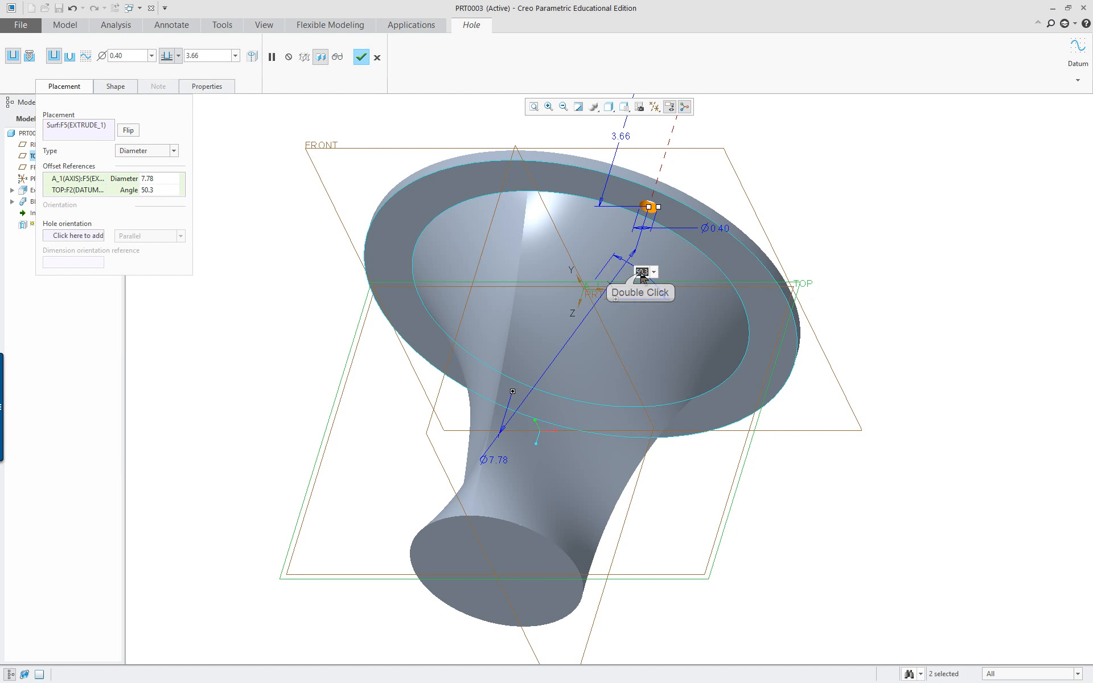
{"action": "type", "text": "60"}
{"action": "key", "text": "Return"}
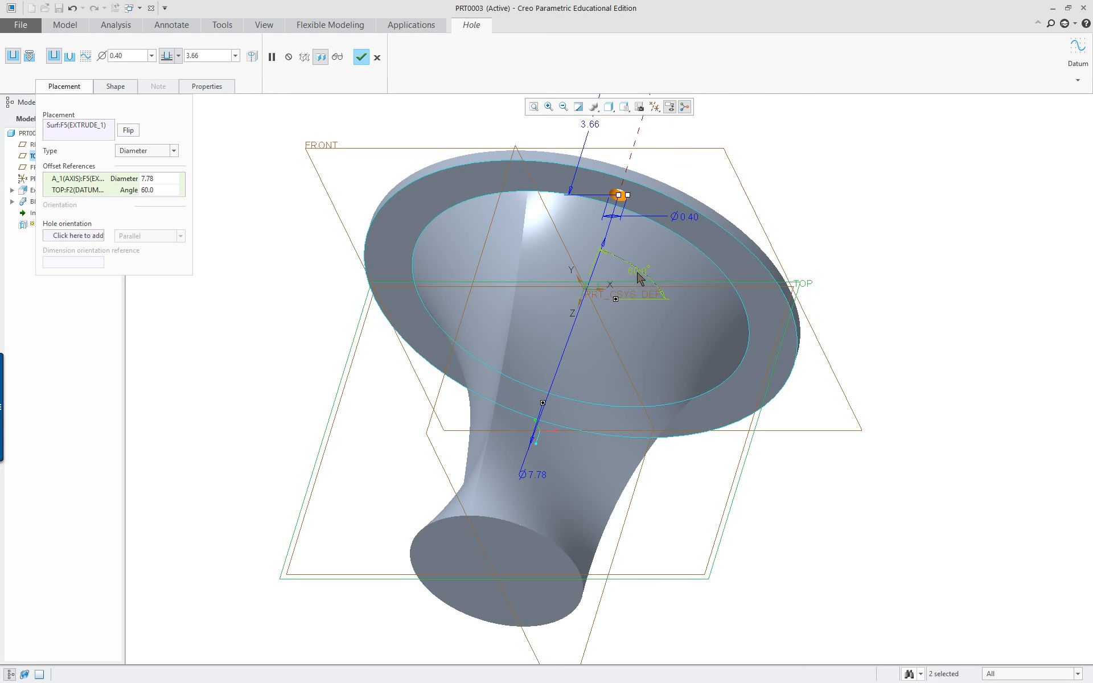
Set the hole's depth to Through All so it cuts completely through the disk.
{"action": "scroll", "coordinate": [640, 279], "scroll_direction": "down", "scroll_amount": 3}
{"action": "right_click", "coordinate": [708, 196]}
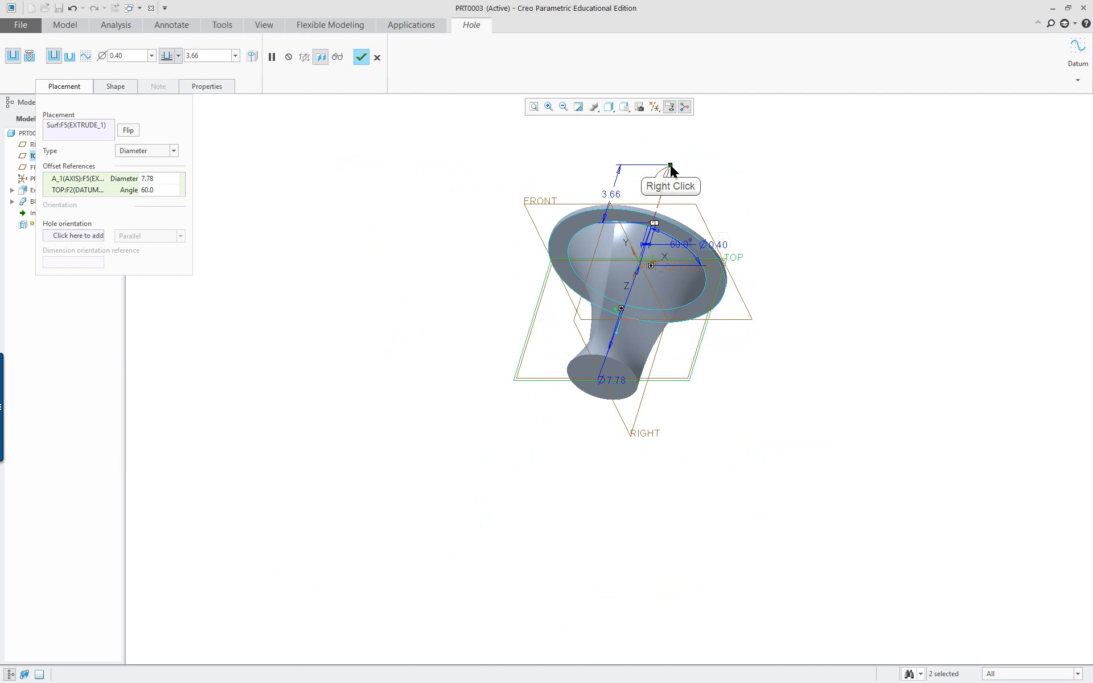
{"action": "left_click", "coordinate": [713, 222]}
{"action": "scroll", "coordinate": [740, 208], "scroll_direction": "up", "scroll_amount": 4}
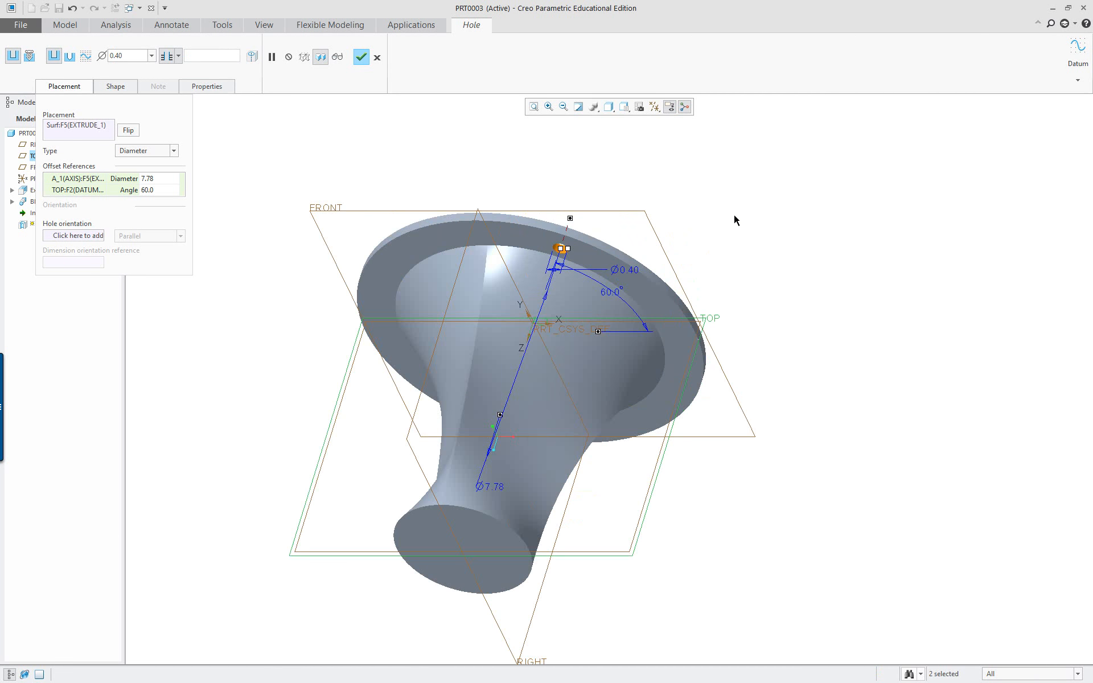
{"action": "scroll", "coordinate": [606, 323], "scroll_direction": "up", "scroll_amount": 2}
{"action": "scroll", "coordinate": [607, 322], "scroll_direction": "down", "scroll_amount": 1}
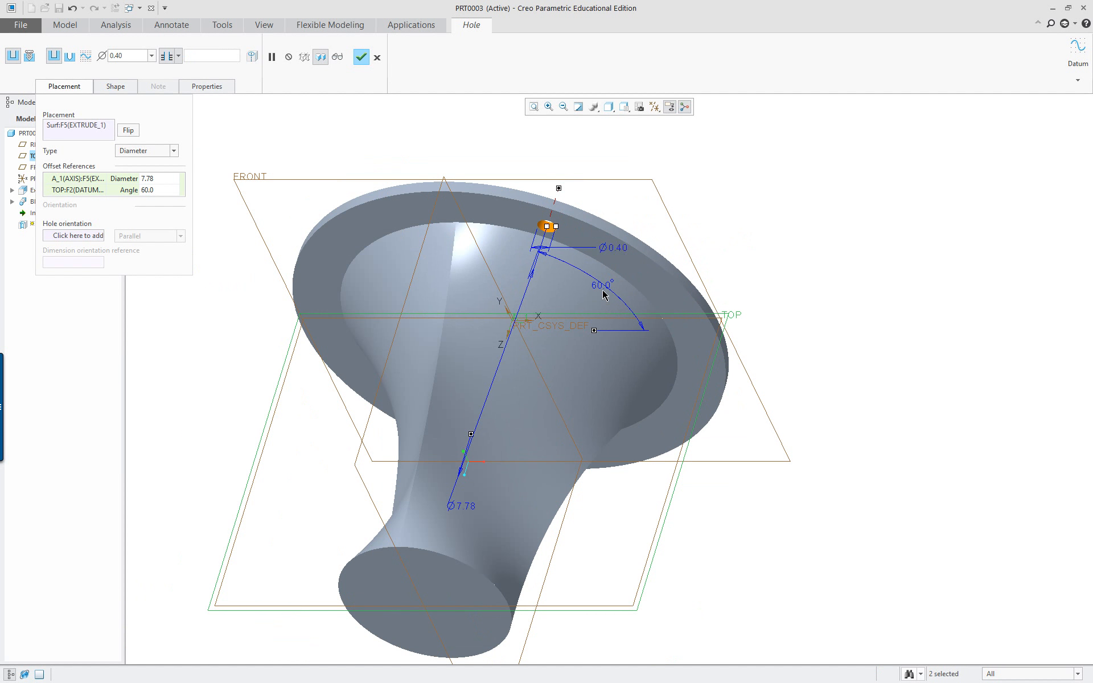
Set the hole's placement diameter about the central axis to 7.75 and complete the hole.
{"action": "double_click", "coordinate": [471, 509]}
{"action": "key", "text": "Return"}
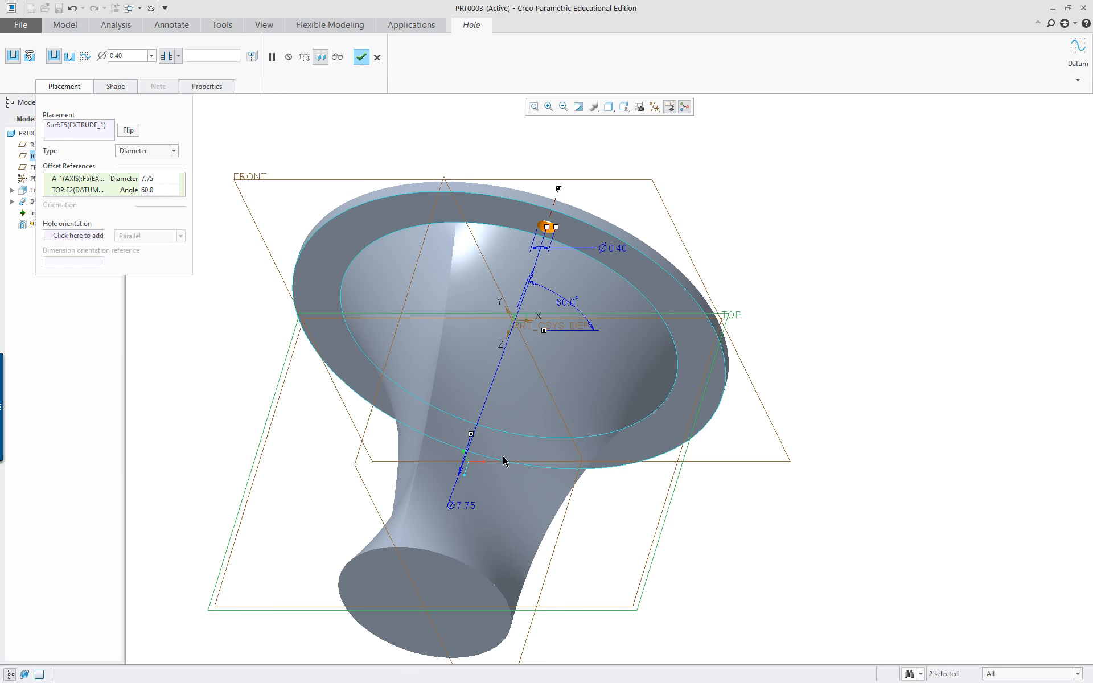
{"action": "middle_click_drag", "start_coordinate": [507, 462], "coordinate": [535, 407]}
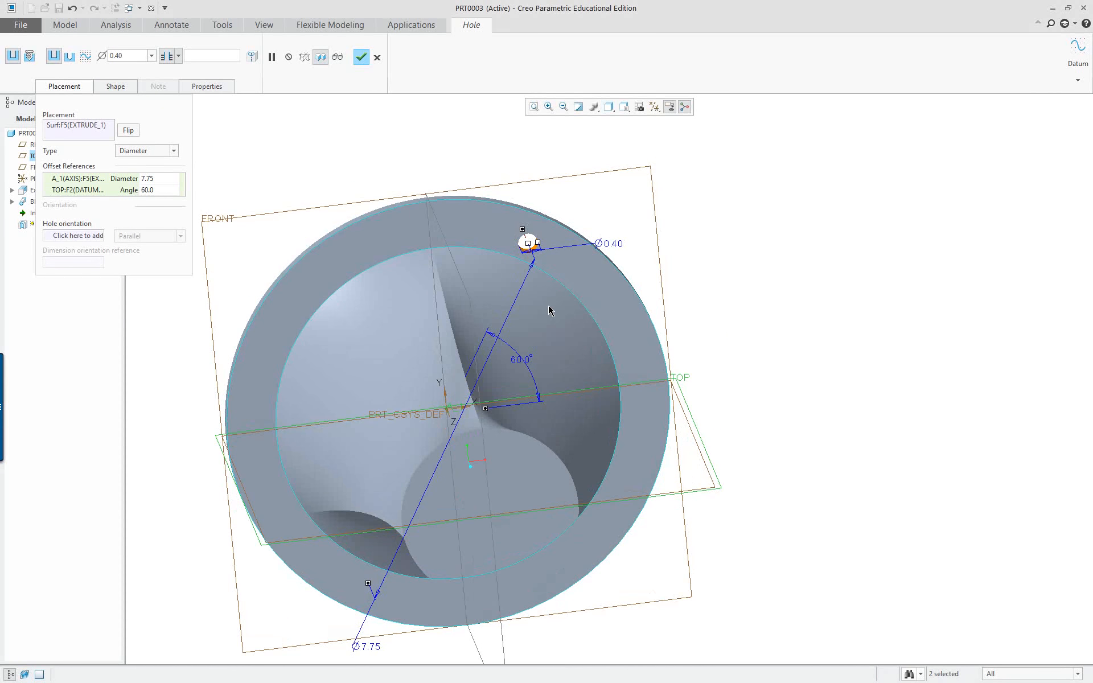
{"action": "scroll", "coordinate": [519, 271], "scroll_direction": "up", "scroll_amount": 2}
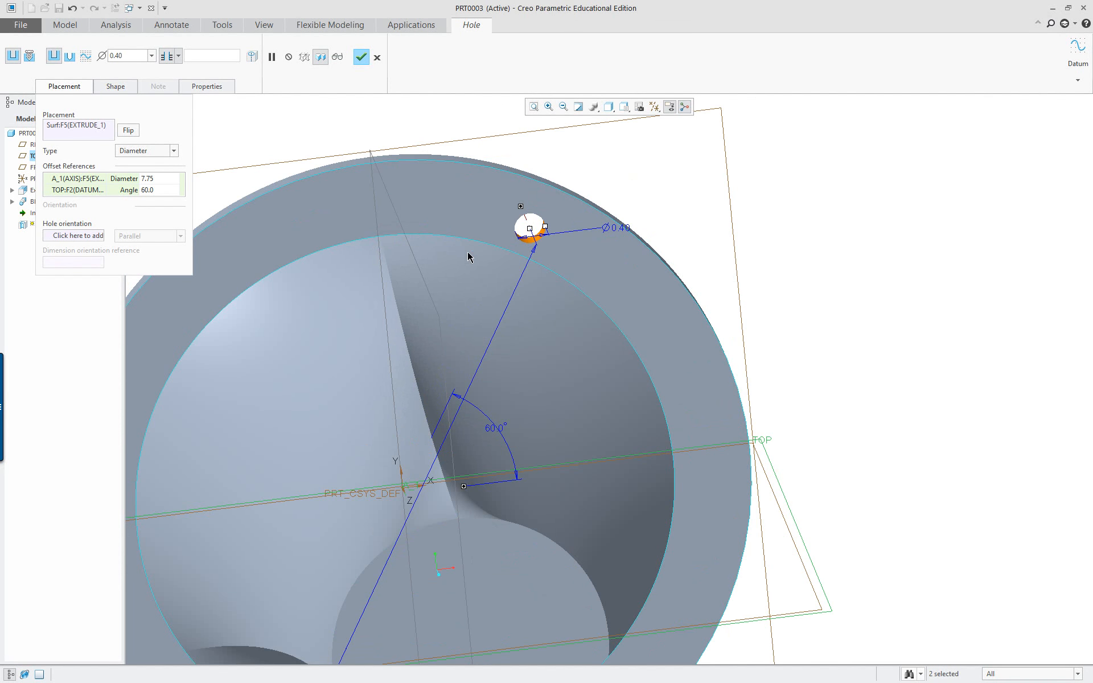
{"action": "scroll", "coordinate": [490, 300], "scroll_direction": "down", "scroll_amount": 2}
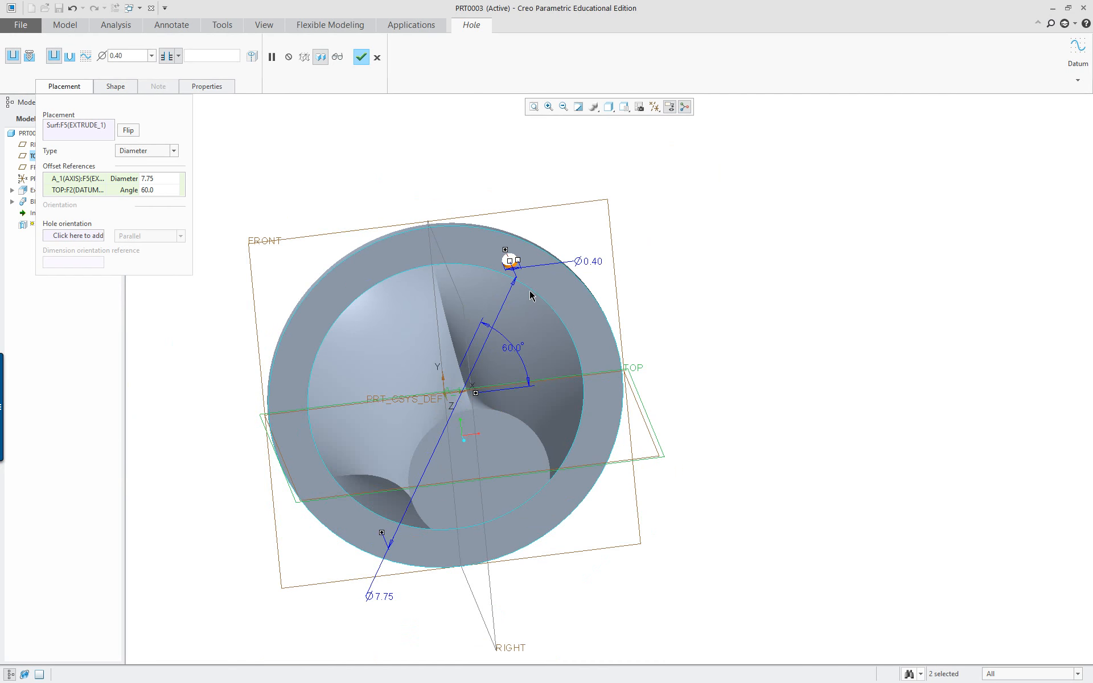
{"action": "middle_click_drag", "start_coordinate": [530, 297], "coordinate": [511, 277]}
{"action": "scroll", "coordinate": [531, 252], "scroll_direction": "down", "scroll_amount": 5}
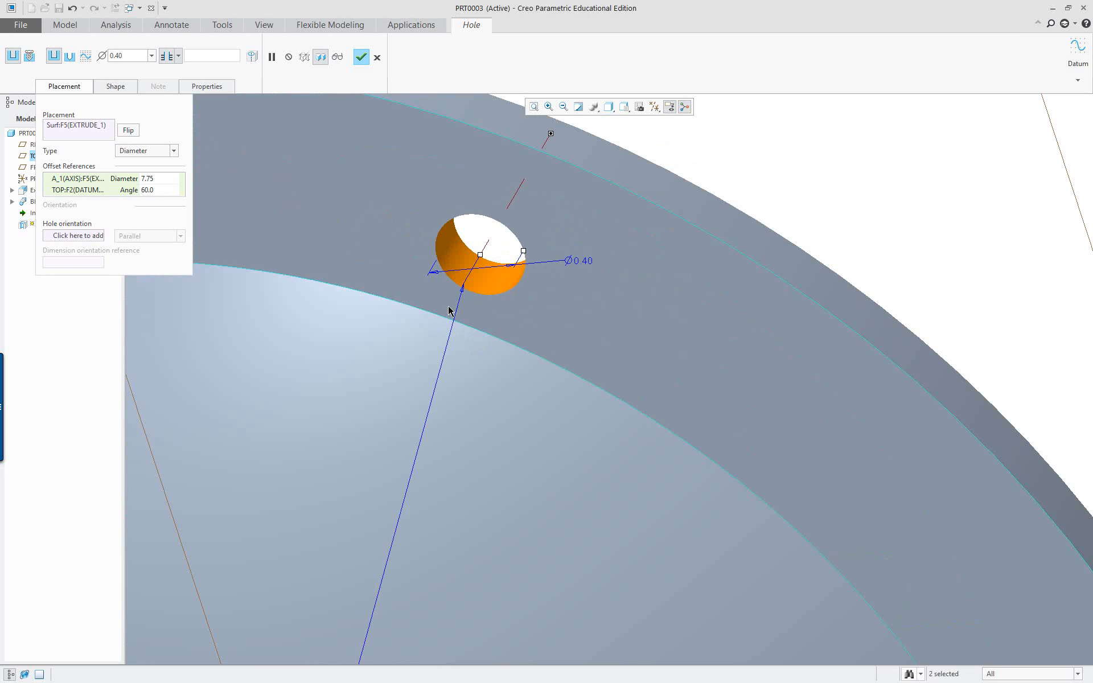
{"action": "scroll", "coordinate": [477, 308], "scroll_direction": "up", "scroll_amount": 5}
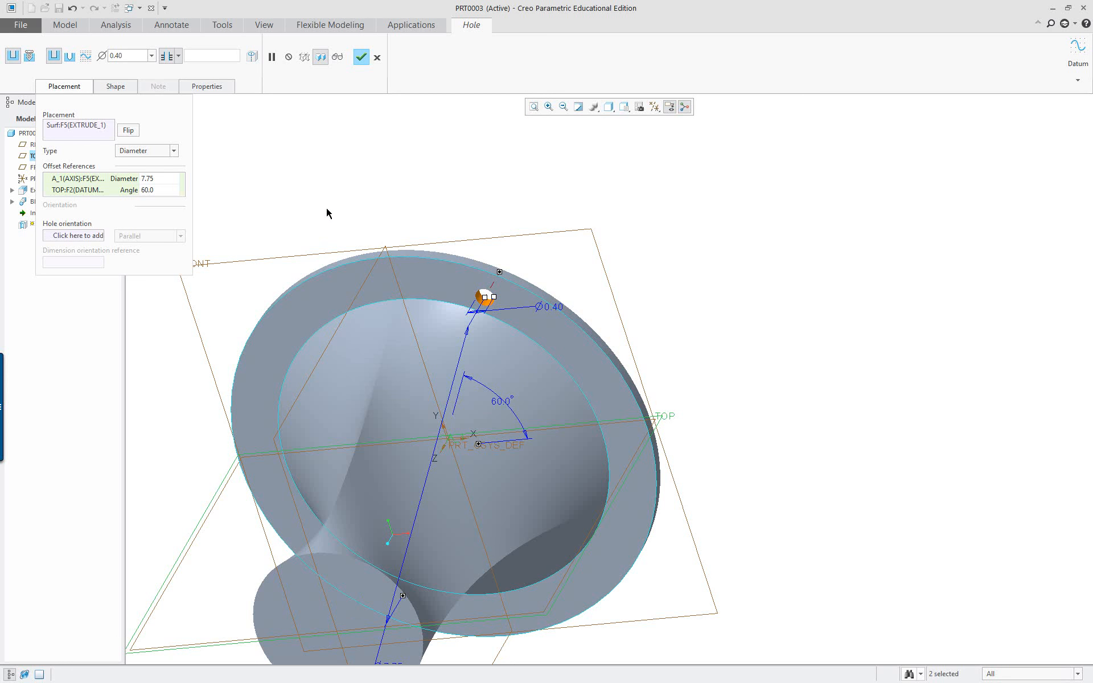
Start an Axis pattern of the rim hole about the disk's central axis.
{"action": "right_click", "coordinate": [327, 209]}
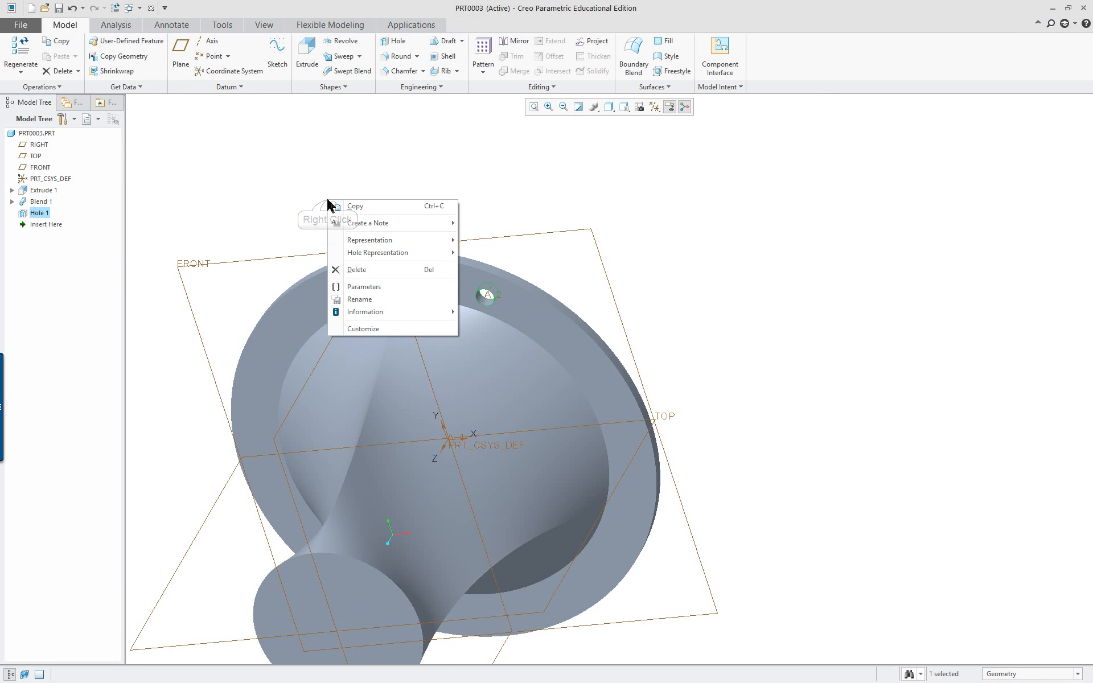
{"action": "left_click", "coordinate": [337, 164]}
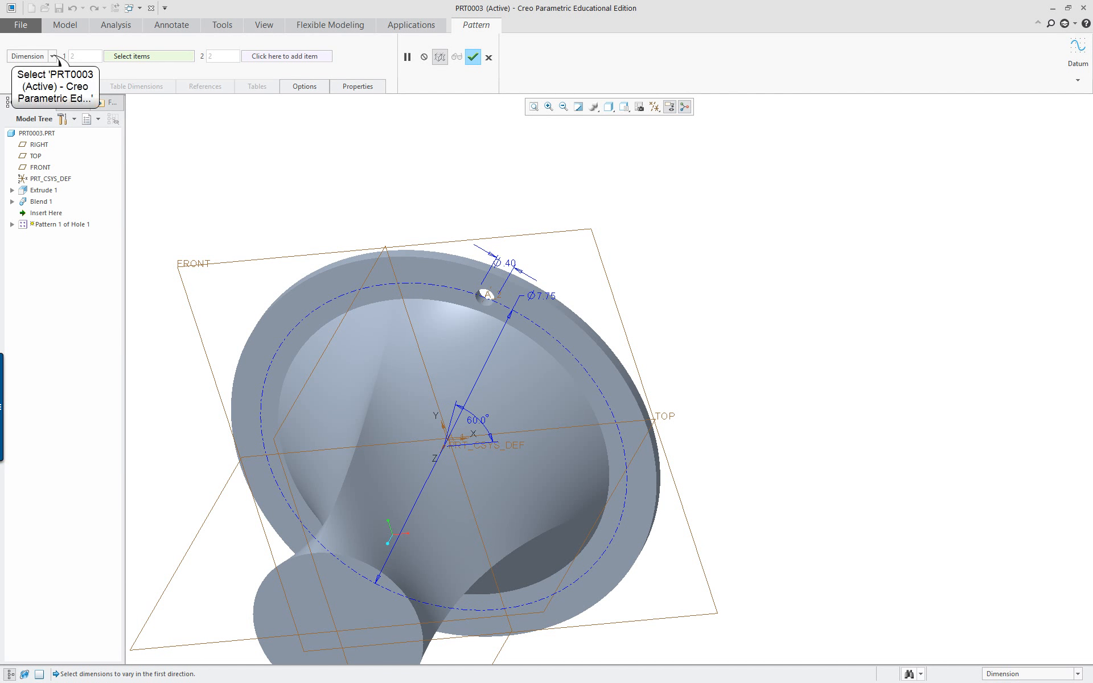
{"action": "left_click", "coordinate": [53, 55]}
{"action": "left_click", "coordinate": [31, 90]}
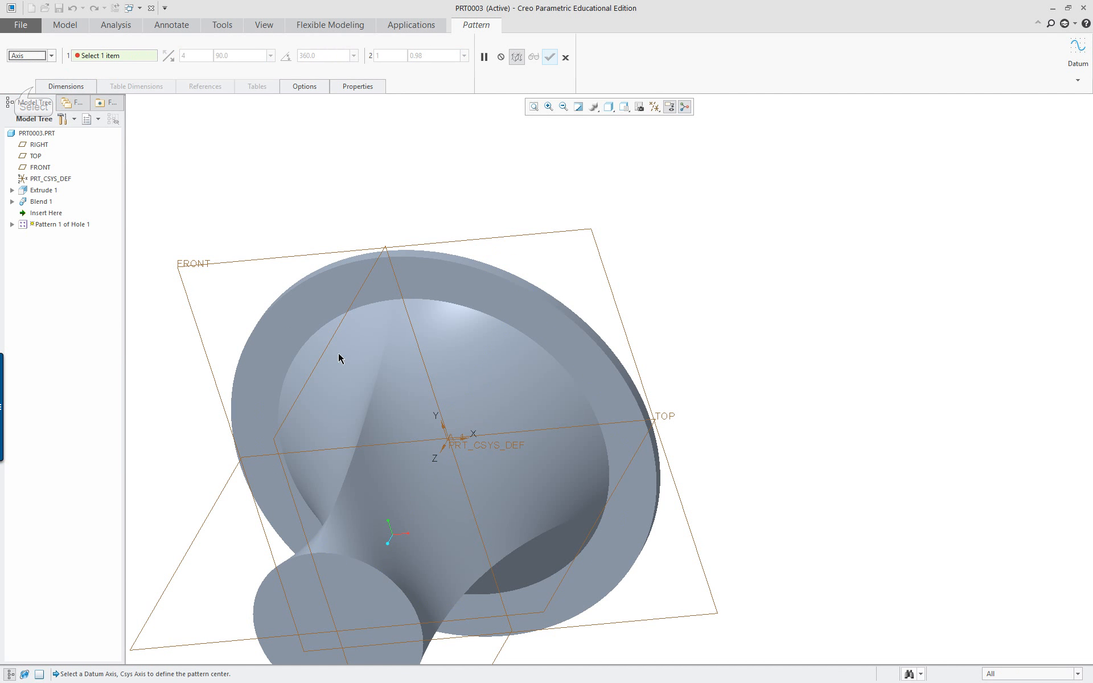
{"action": "left_click", "coordinate": [443, 448]}
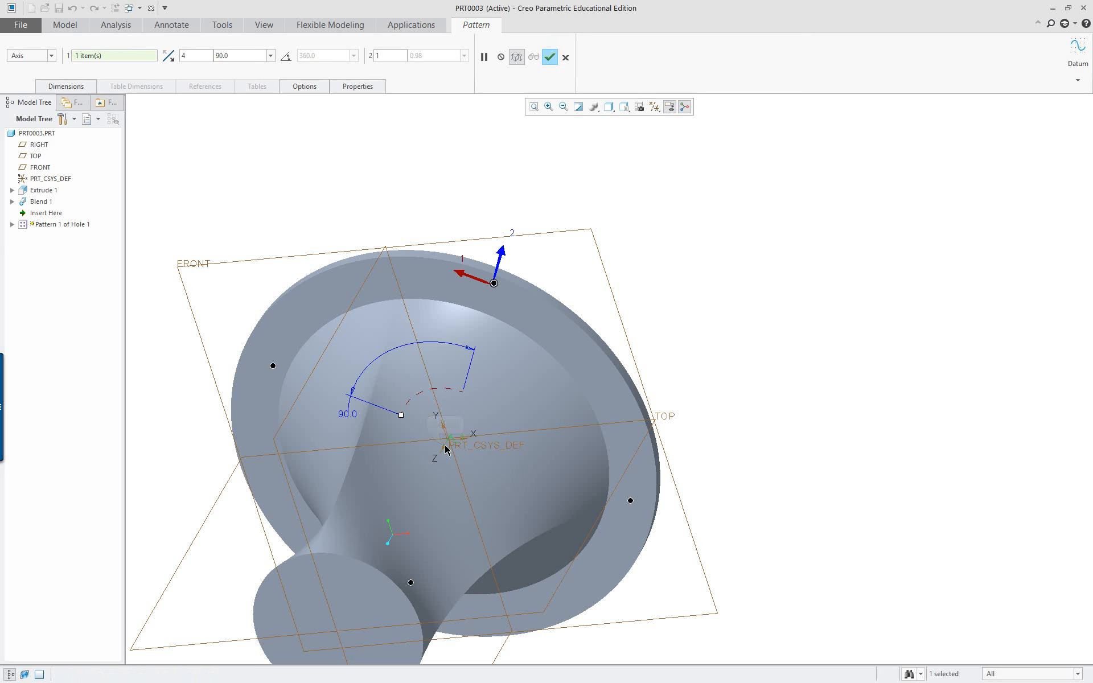
Set the hole pattern to 6 members spaced 60 degrees apart and complete it.
{"action": "double_click", "coordinate": [231, 56]}
{"action": "type", "text": "60"}
{"action": "key", "text": "Return"}
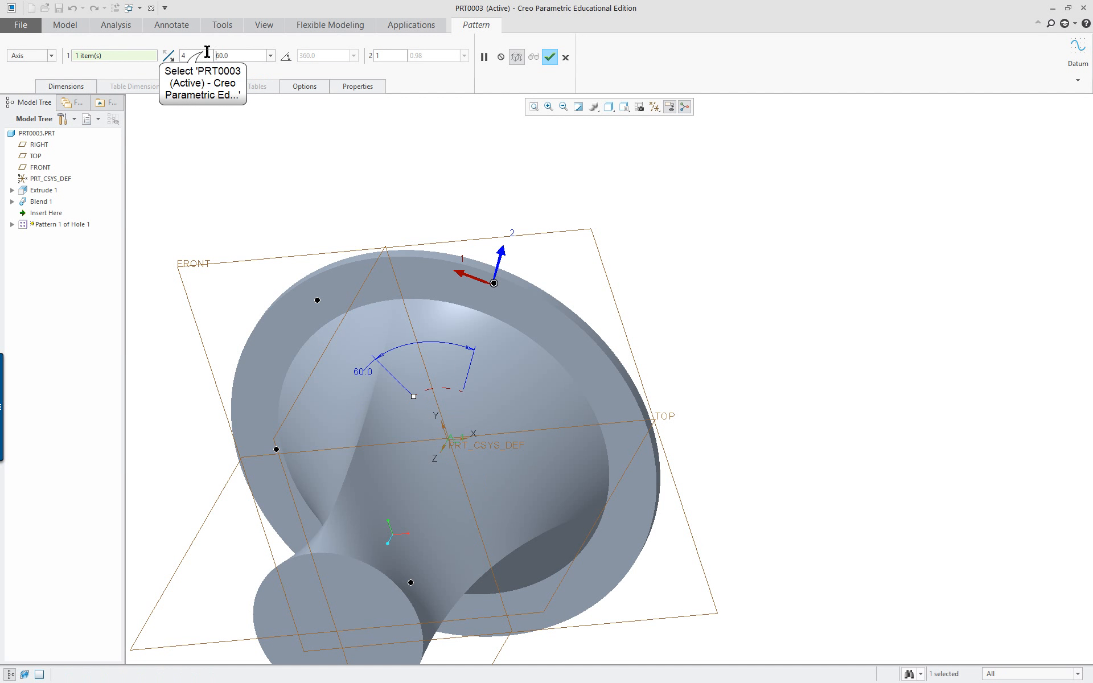
{"action": "left_click_drag", "start_coordinate": [196, 54], "coordinate": [170, 55]}
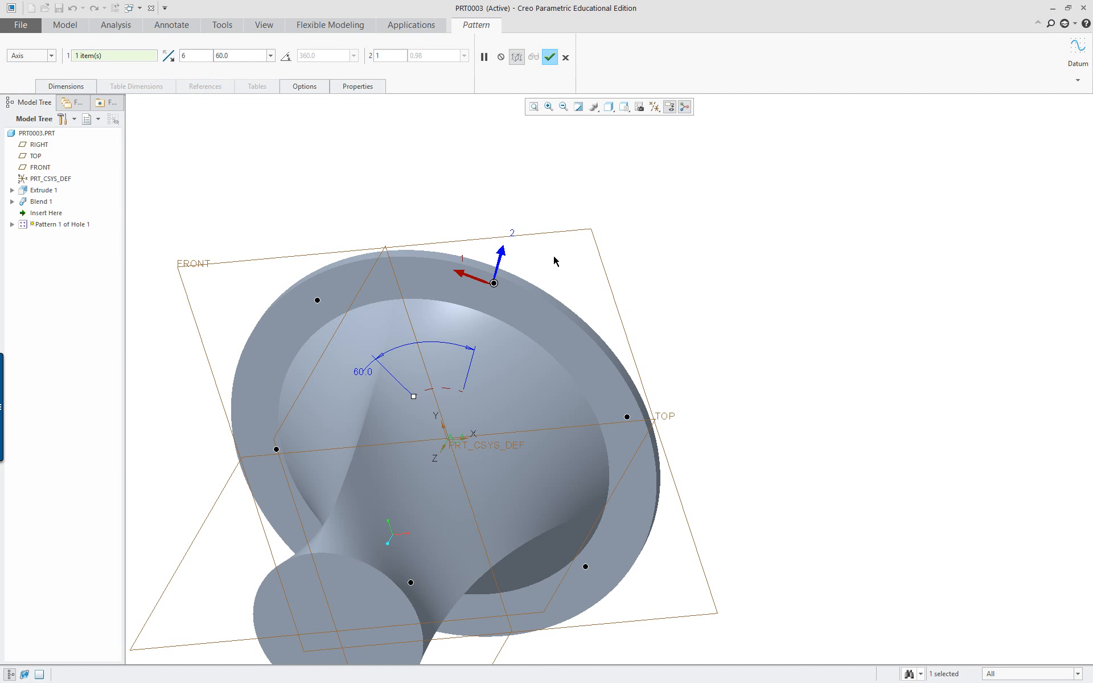
{"action": "middle_click_drag", "start_coordinate": [564, 347], "coordinate": [435, 384]}
{"action": "middle_click", "coordinate": [566, 338]}
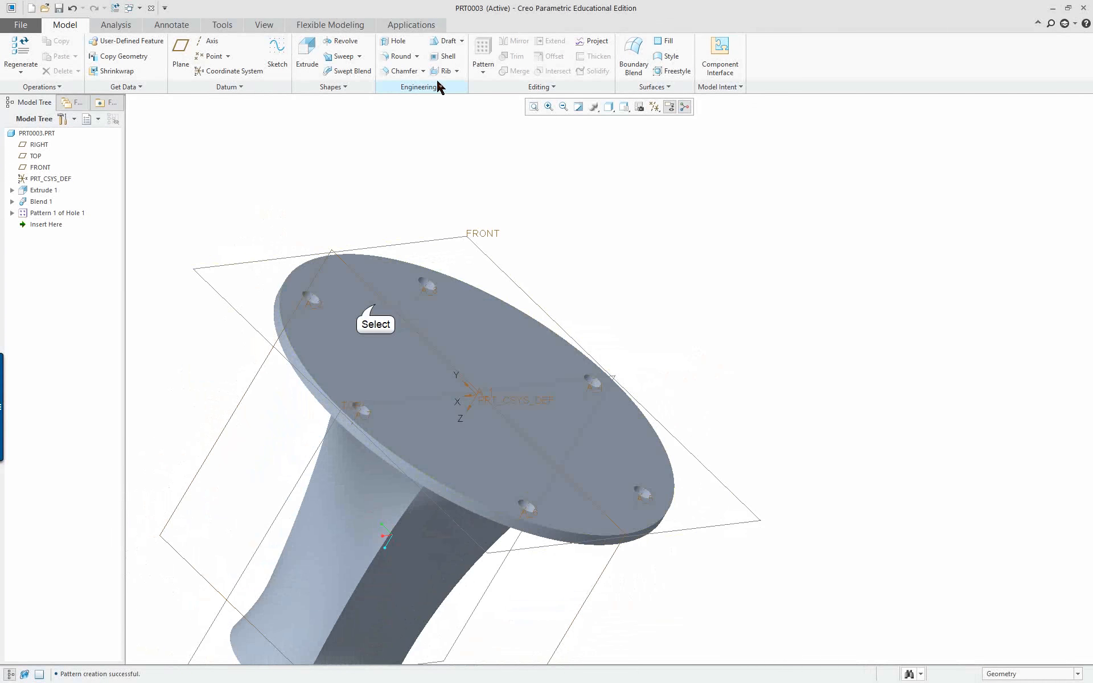
Shell the part at 0.18 thickness, removing the disk's flat outer face and the blend's small circular end face.
{"action": "left_click", "coordinate": [377, 309]}
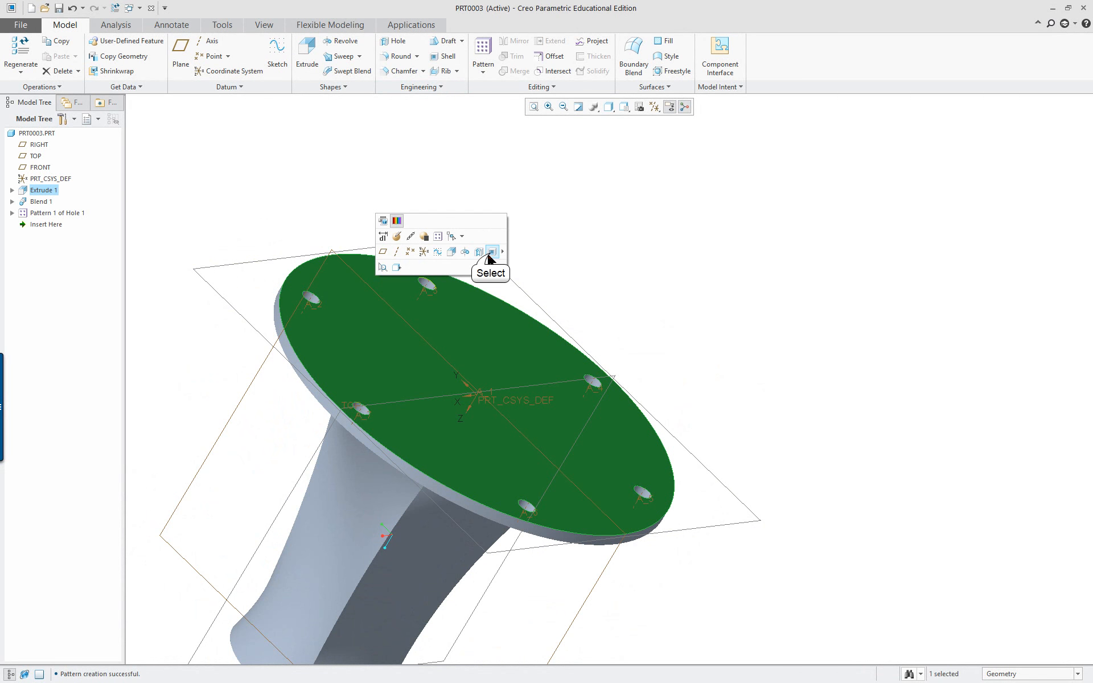
{"action": "left_click", "coordinate": [490, 254]}
{"action": "middle_click_drag", "start_coordinate": [468, 352], "coordinate": [420, 535]}
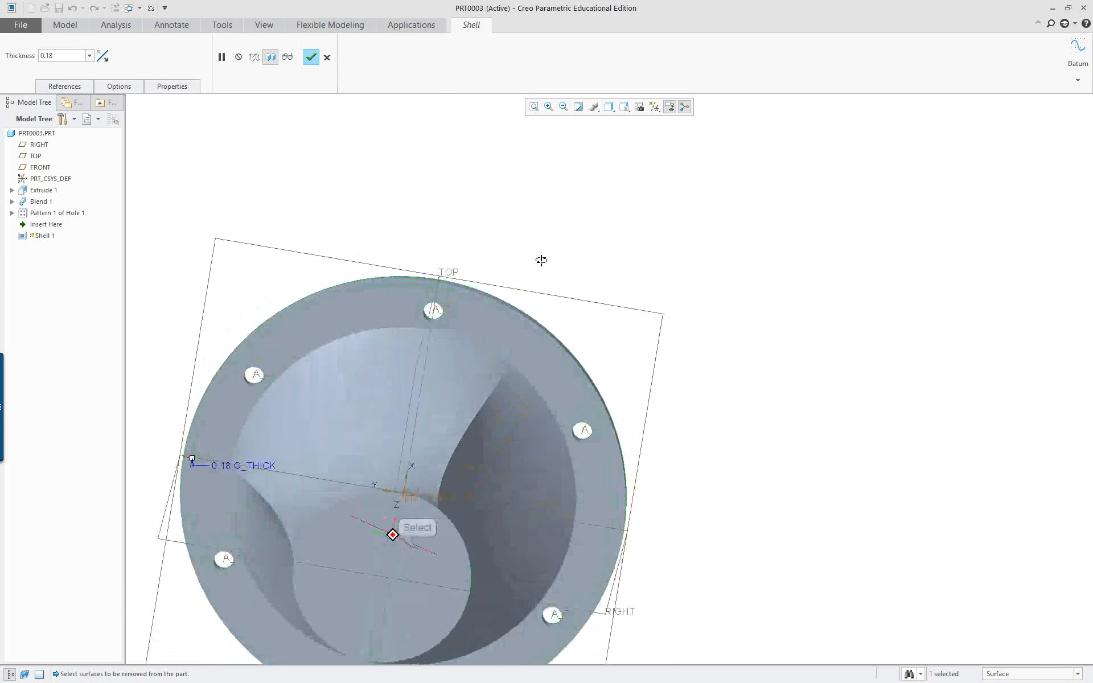
{"action": "left_click", "coordinate": [417, 551], "text": "ctrl"}
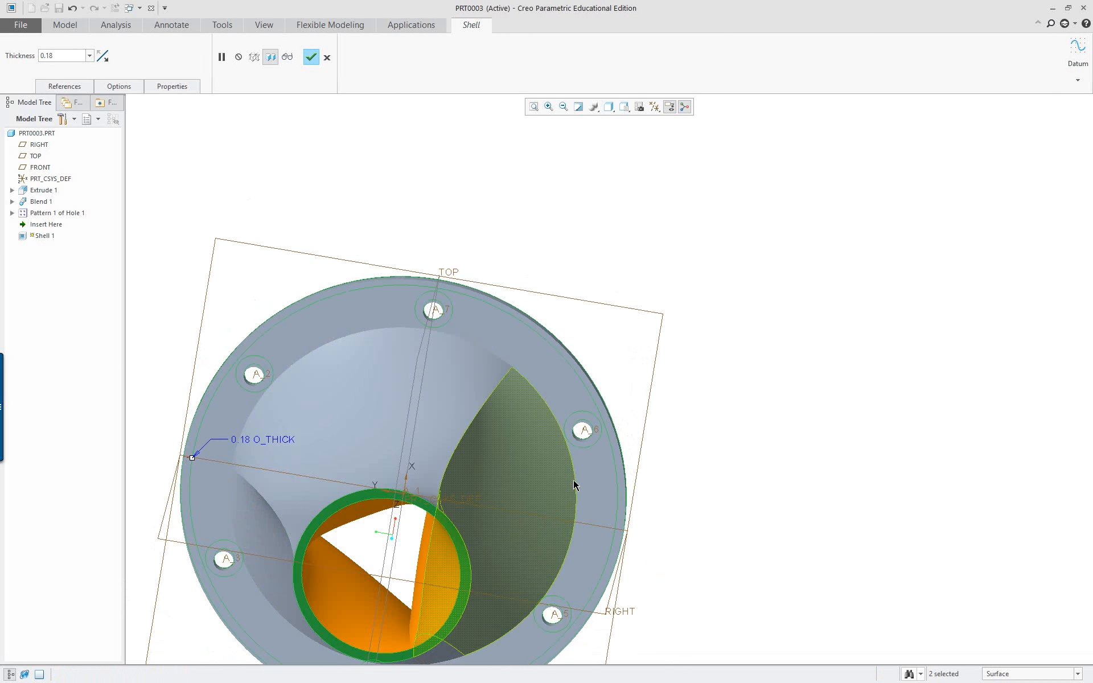
{"action": "middle_click_drag", "start_coordinate": [574, 485], "coordinate": [399, 433]}
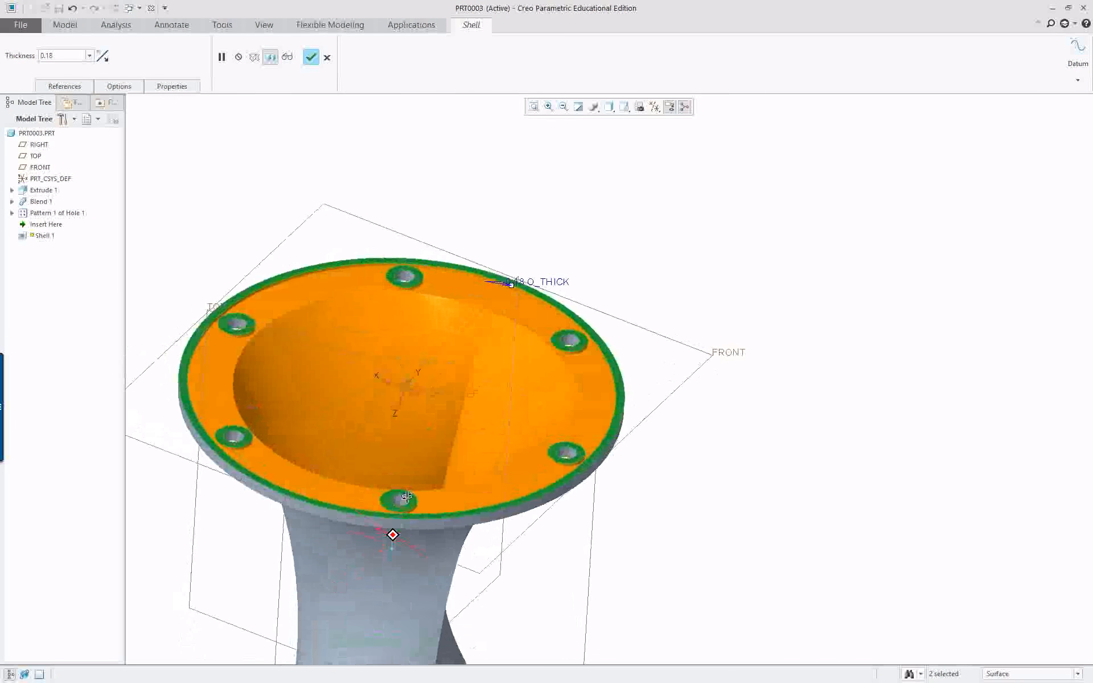
{"action": "left_click", "coordinate": [310, 57]}
{"action": "key", "text": "ctrl+d"}
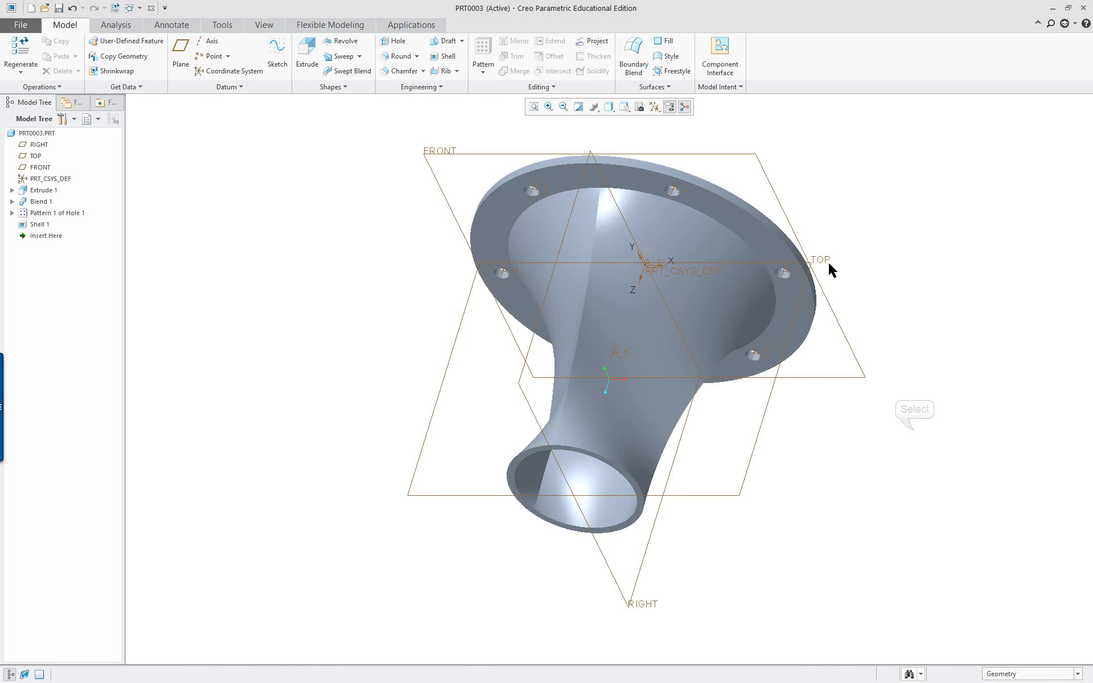
Reorder the shell ahead of the hole pattern in the model tree and check the rim's inner face.
{"action": "middle_click_drag", "start_coordinate": [828, 261], "coordinate": [773, 157]}
{"action": "scroll", "coordinate": [769, 162], "scroll_direction": "down", "scroll_amount": 5}
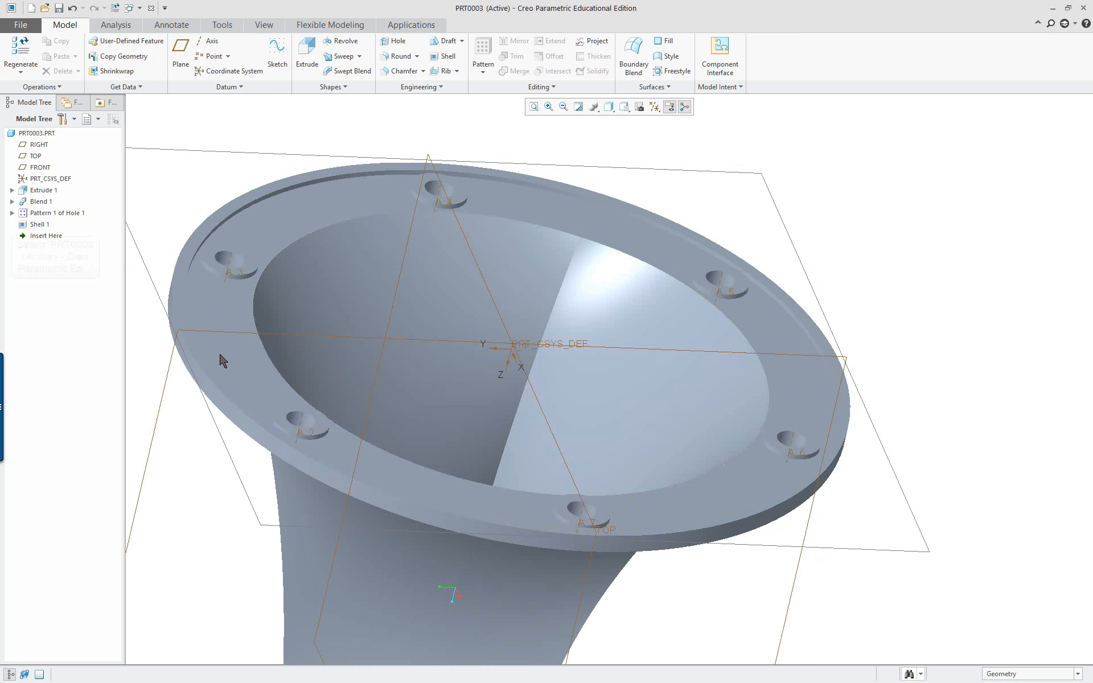
{"action": "left_click", "coordinate": [40, 225]}
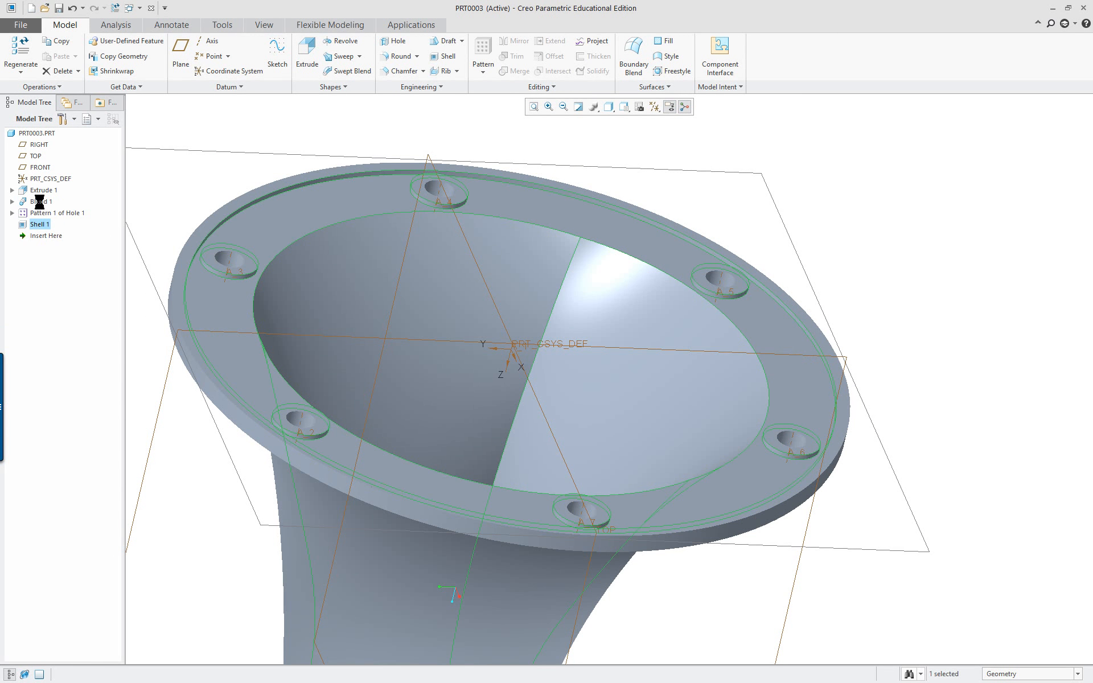
{"action": "left_click_drag", "start_coordinate": [39, 201], "coordinate": [40, 206]}
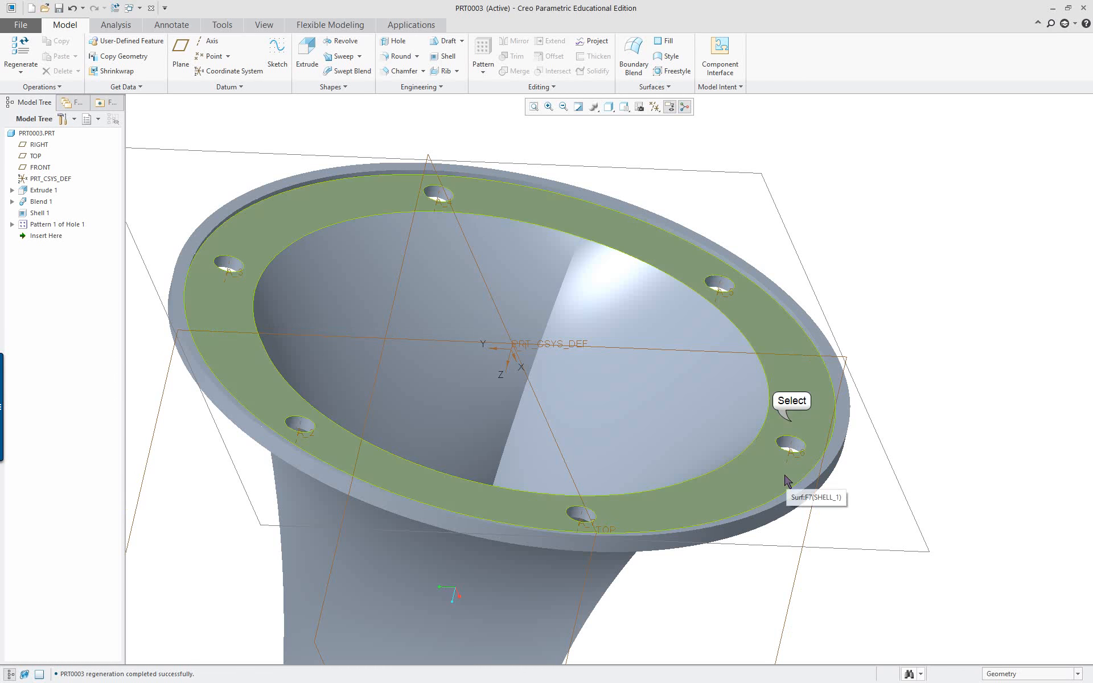
{"action": "left_click", "coordinate": [797, 433]}
{"action": "middle_click_drag", "start_coordinate": [922, 478], "coordinate": [814, 484]}
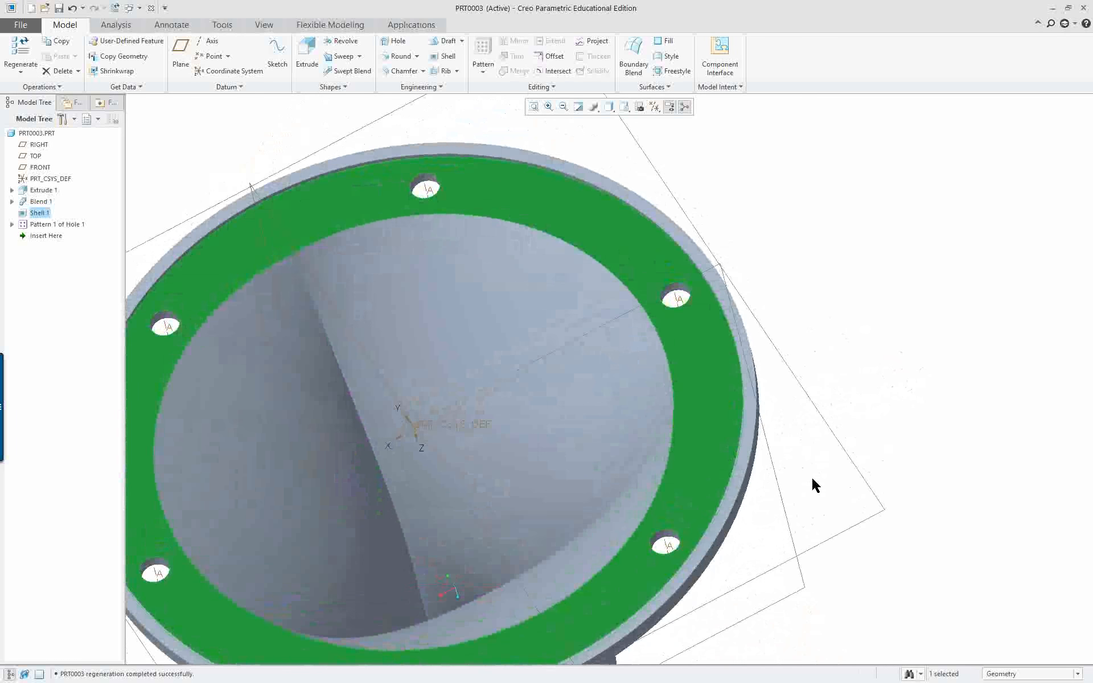
Show the blend's dimensions in the default orientation and turn off the display of all datum axes, points, coordinate systems and planes.
{"action": "key", "text": "ctrl+d"}
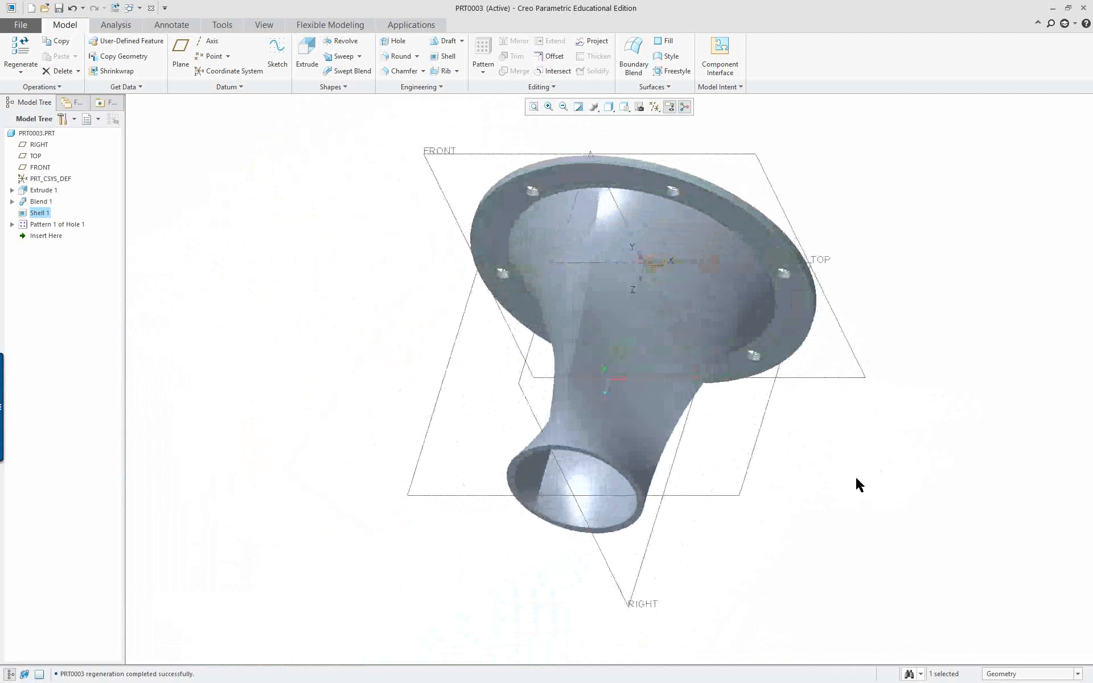
{"action": "double_click", "coordinate": [616, 427]}
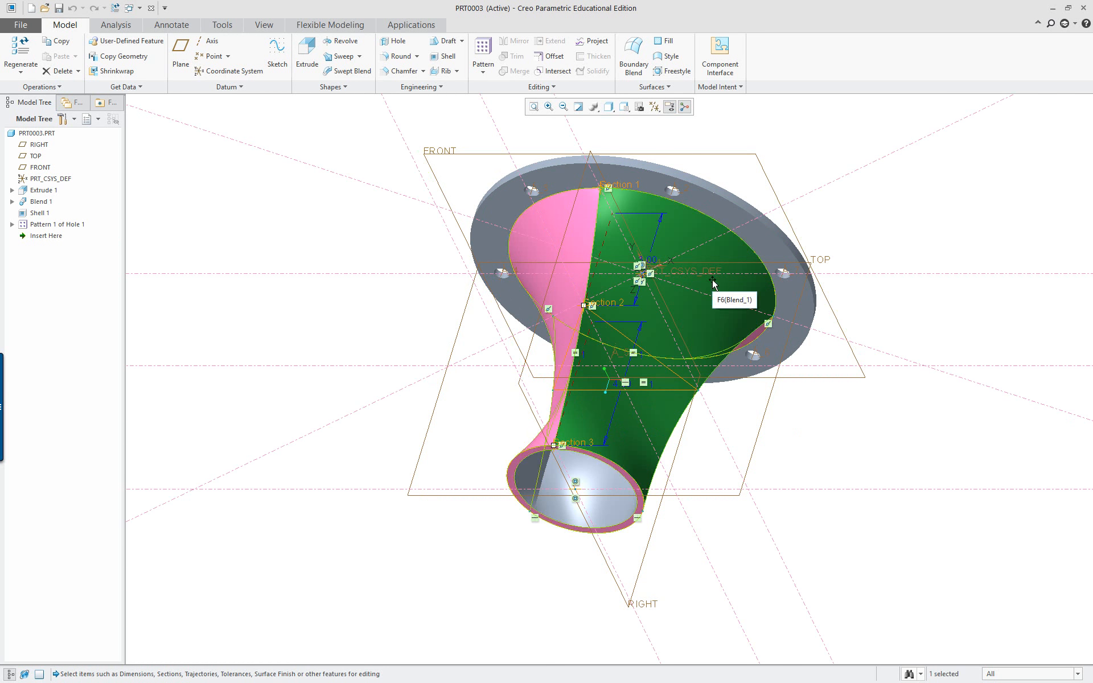
{"action": "left_click", "coordinate": [655, 108]}
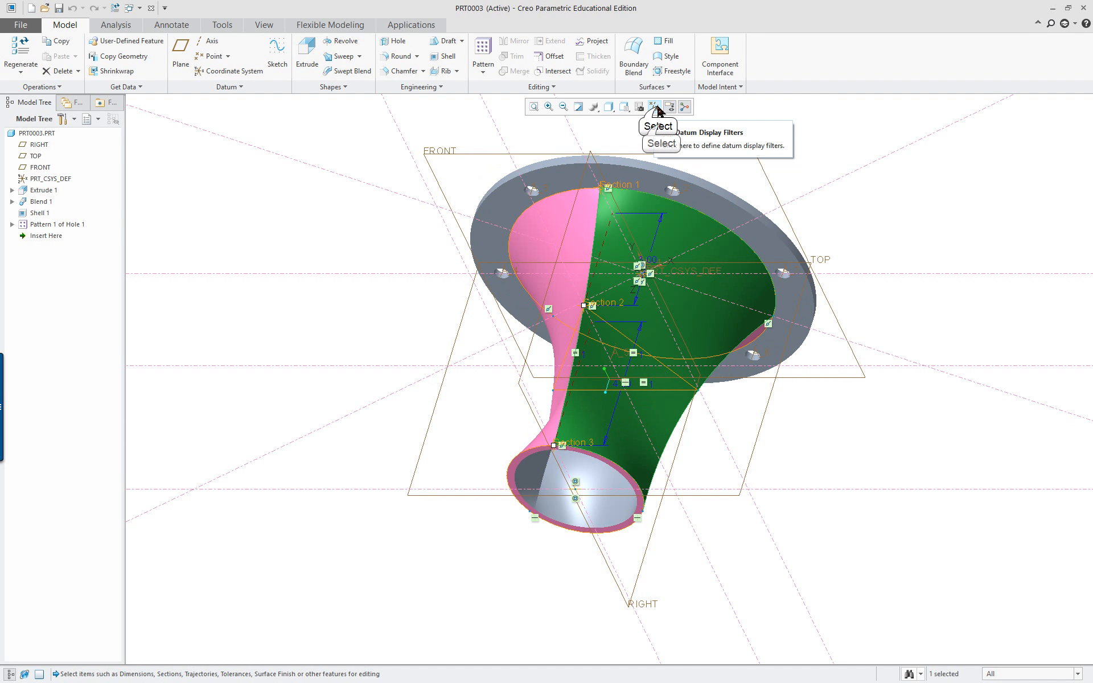
{"action": "left_click", "coordinate": [660, 121]}
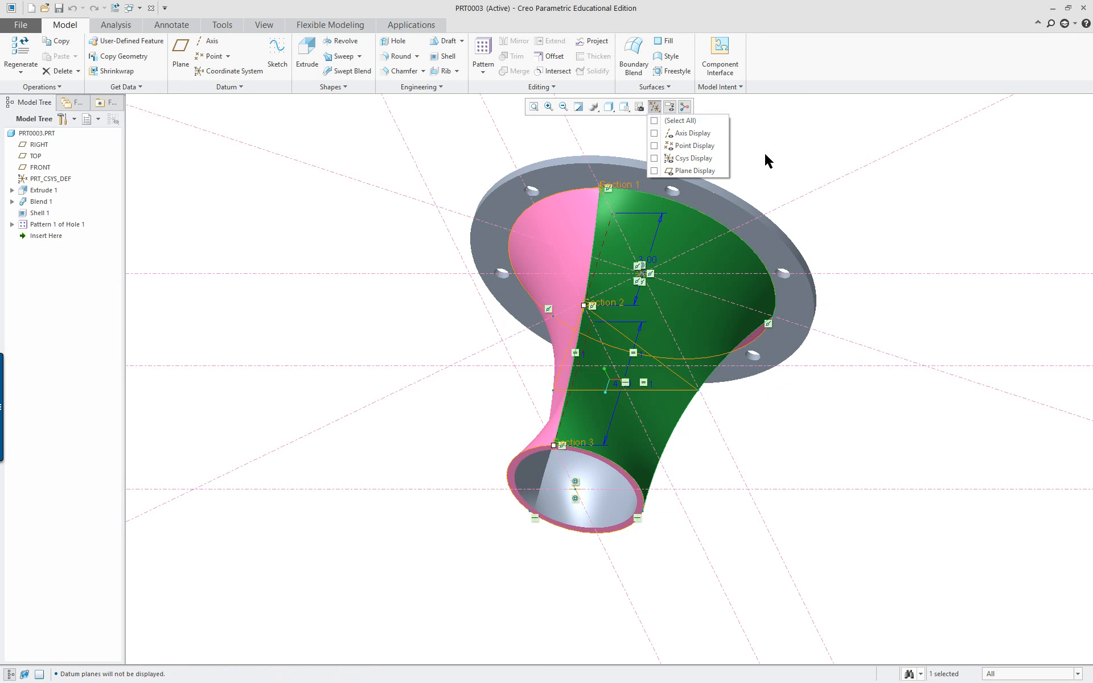
{"action": "left_click", "coordinate": [807, 128]}
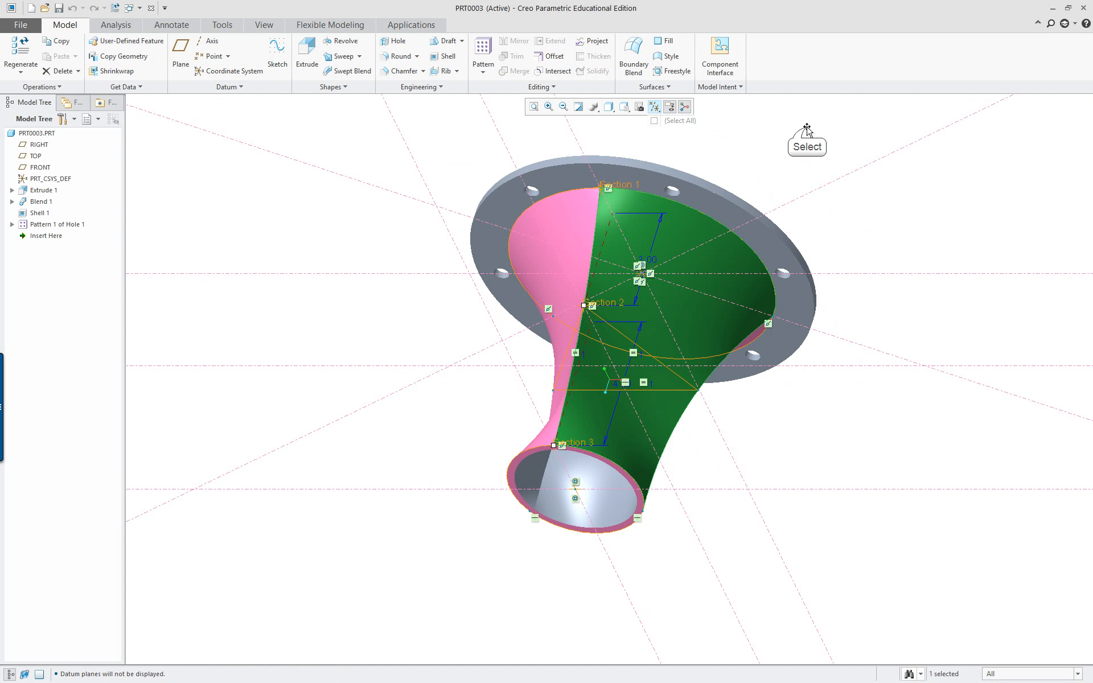
Switch the model display style to No Hidden and dismiss the blend's dimensions.
{"action": "scroll", "coordinate": [807, 127], "scroll_direction": "down", "scroll_amount": 1}
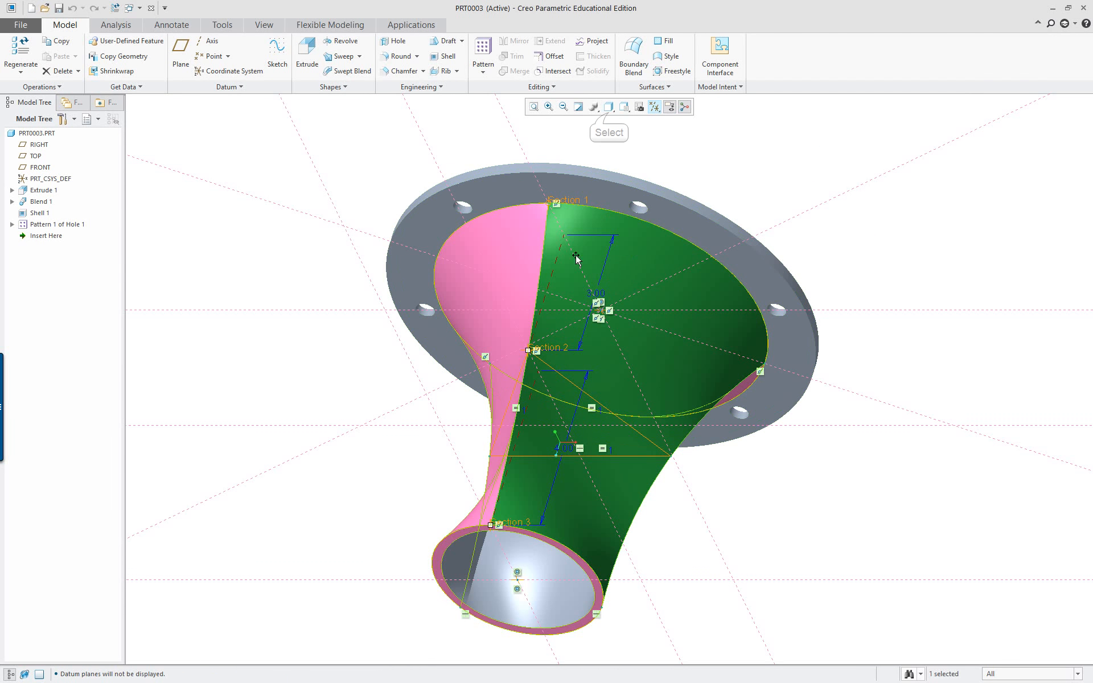
{"action": "left_click", "coordinate": [608, 111]}
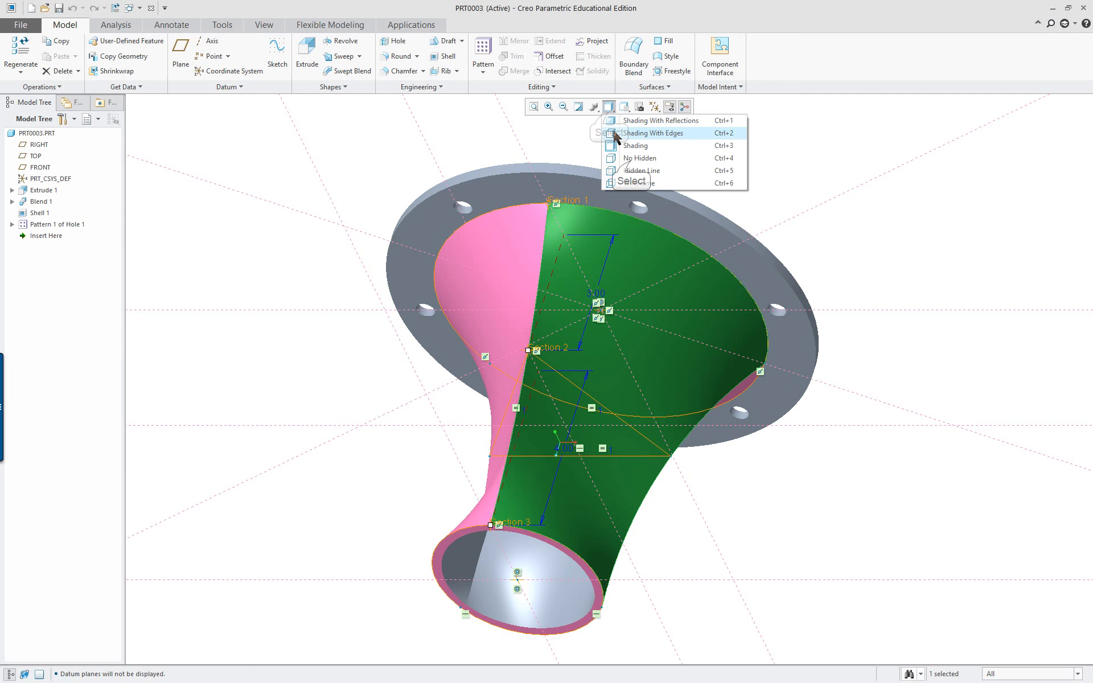
{"action": "left_click", "coordinate": [631, 160]}
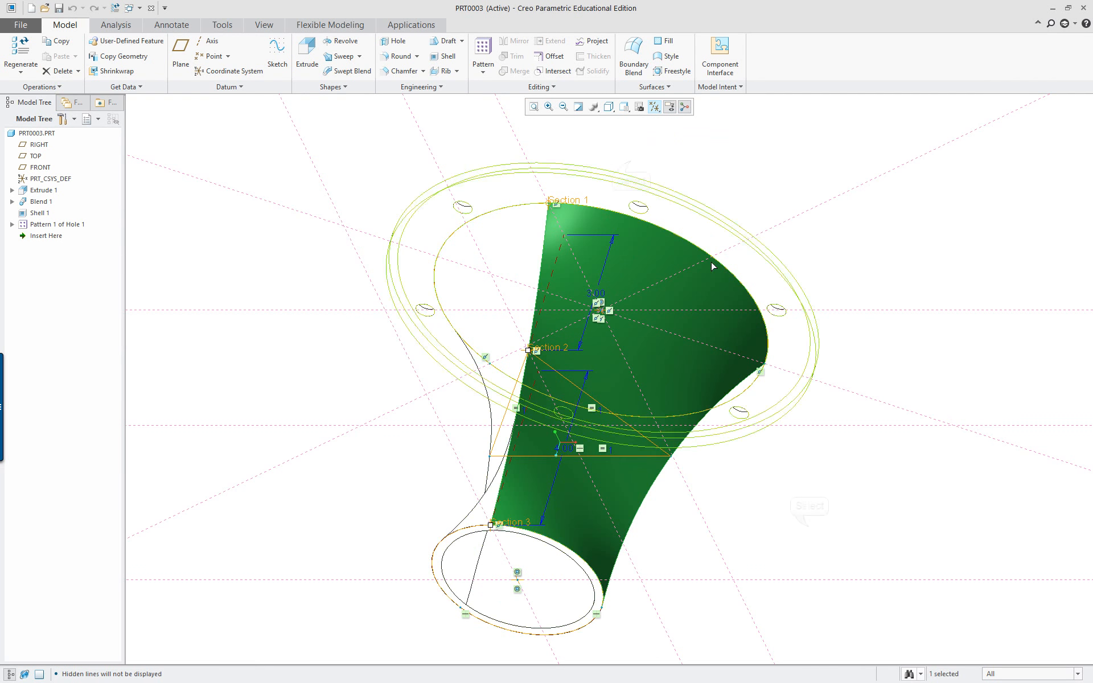
{"action": "left_click", "coordinate": [809, 526]}
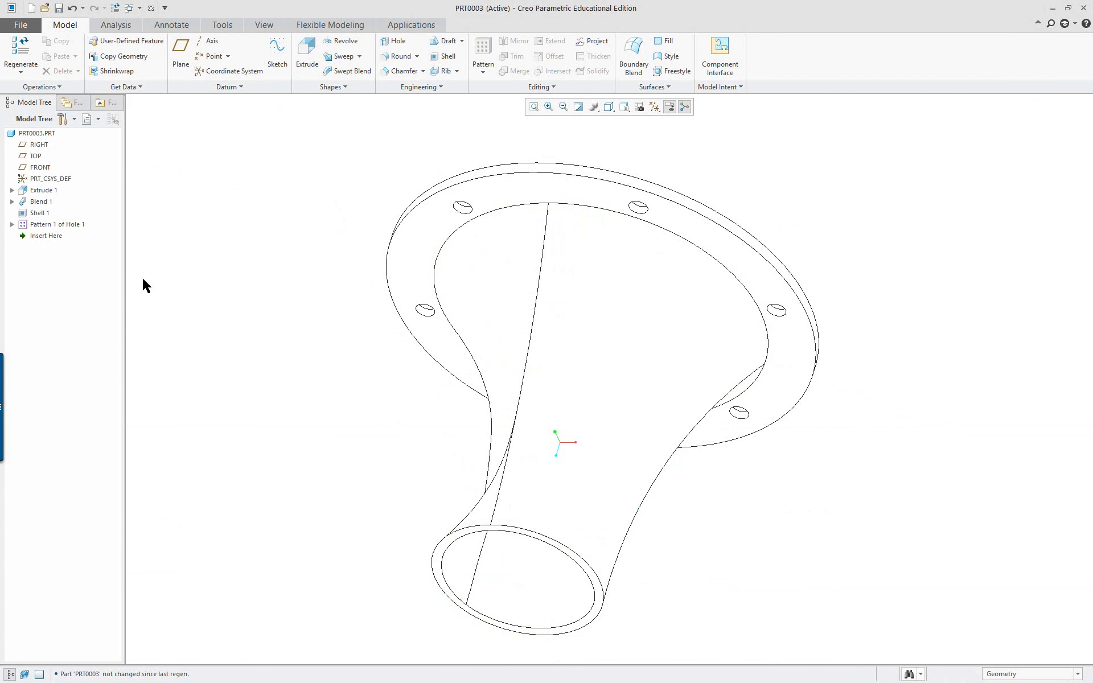
Show the blend's dimensions on the model and examine the offsets between its three sections.
{"action": "right_click", "coordinate": [43, 202]}
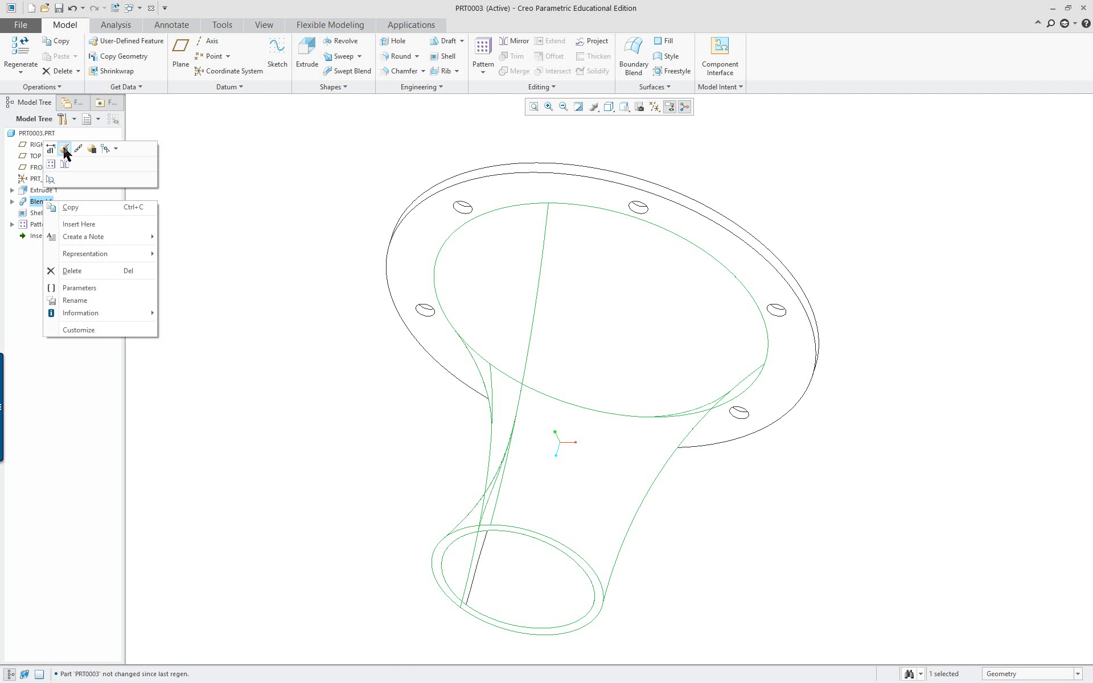
{"action": "left_click", "coordinate": [50, 150]}
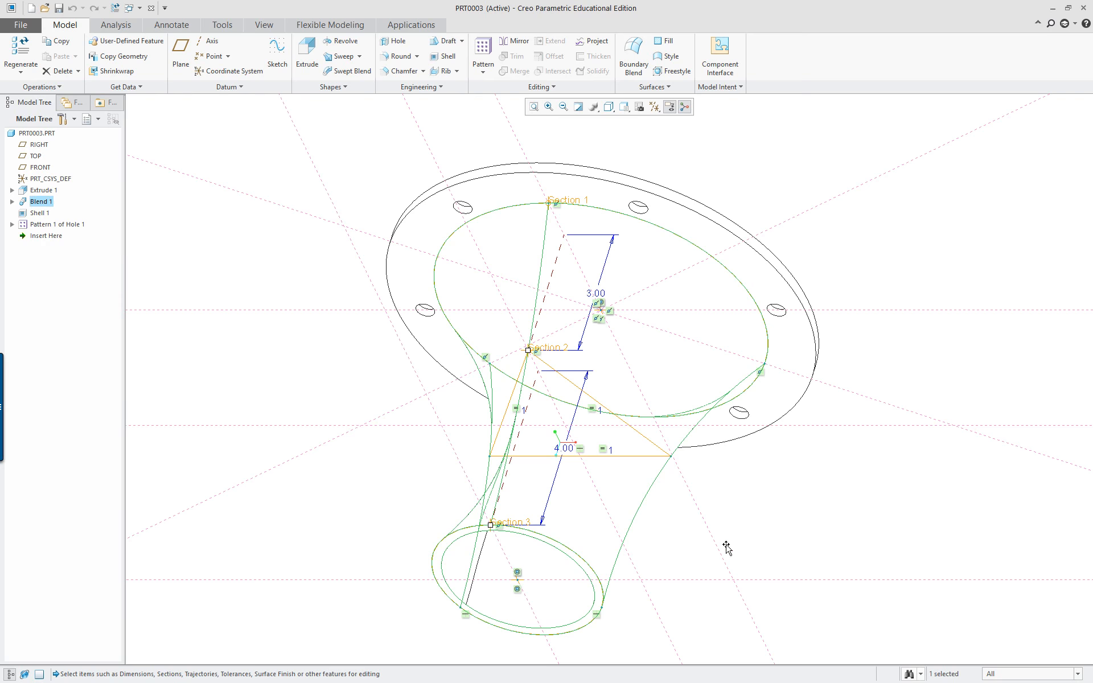
{"action": "middle_click_drag", "start_coordinate": [726, 547], "coordinate": [623, 538]}
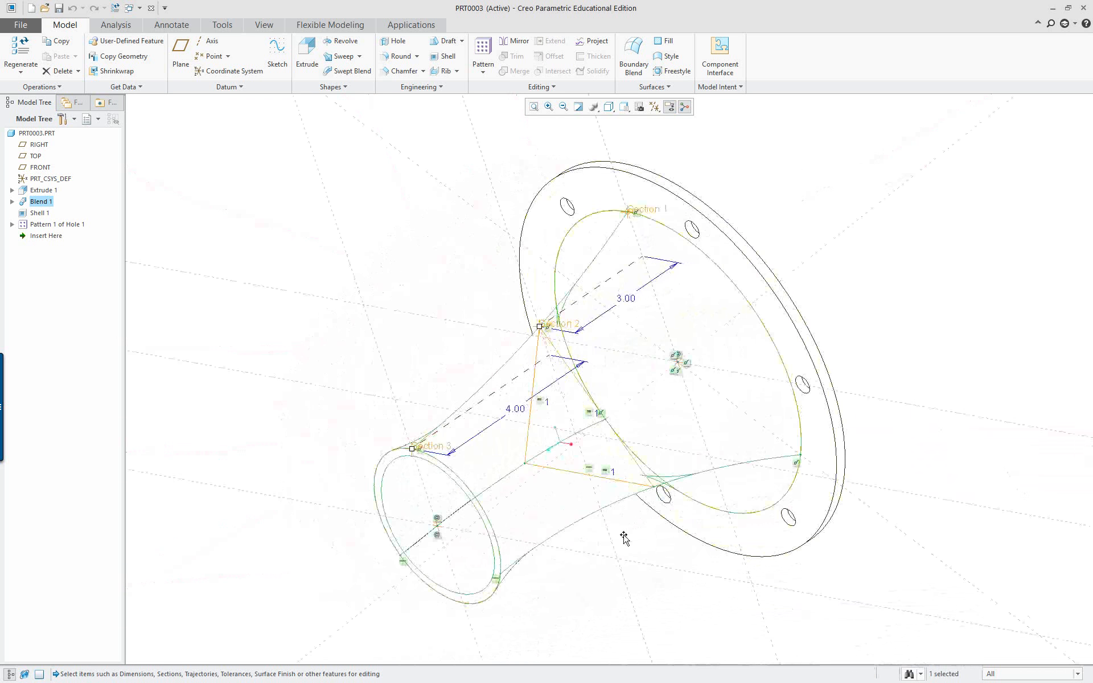
{"action": "middle_click_drag", "start_coordinate": [494, 486], "coordinate": [515, 504]}
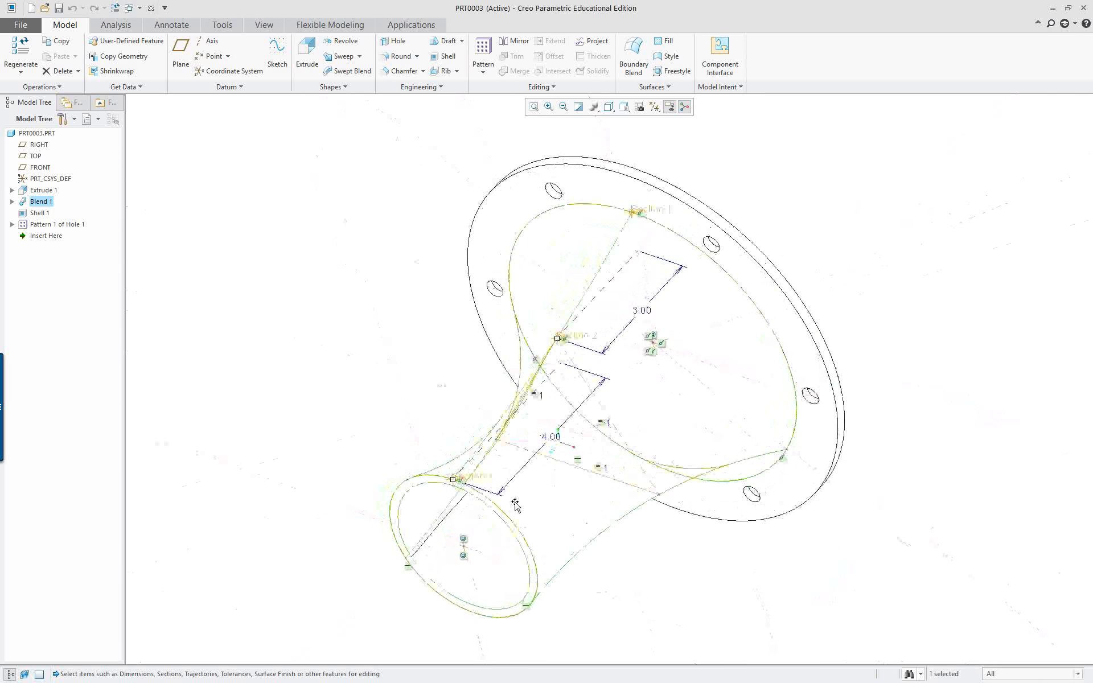
Redefine the blend and open the triangular Section 2 sketch for editing.
{"action": "right_click", "coordinate": [40, 203]}
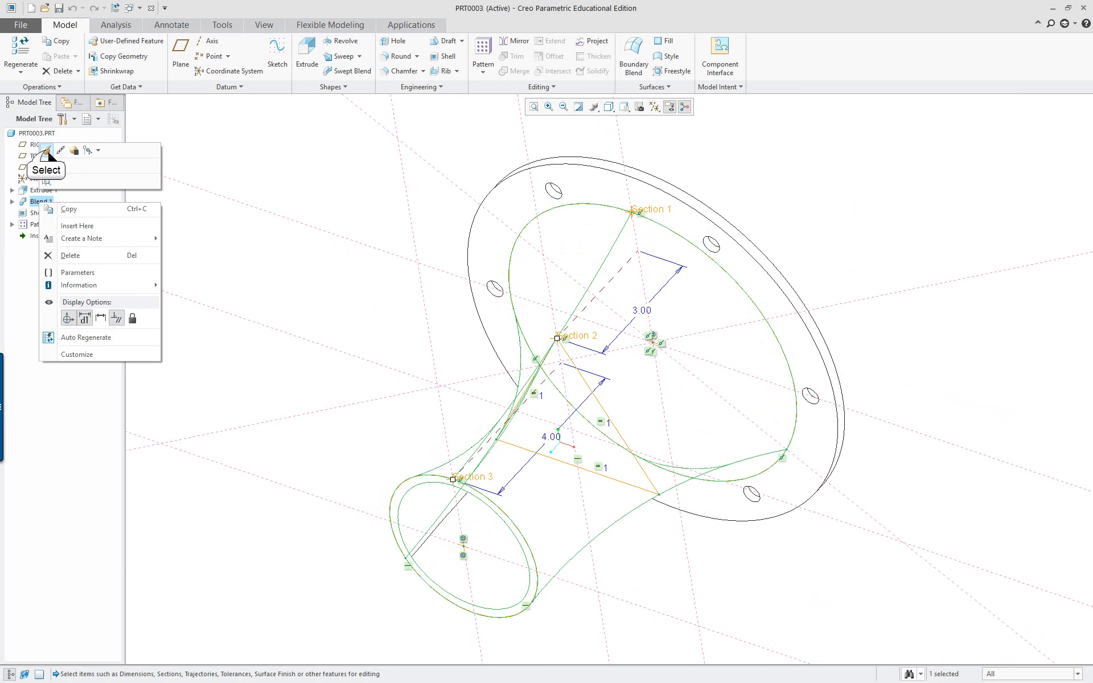
{"action": "left_click", "coordinate": [47, 151]}
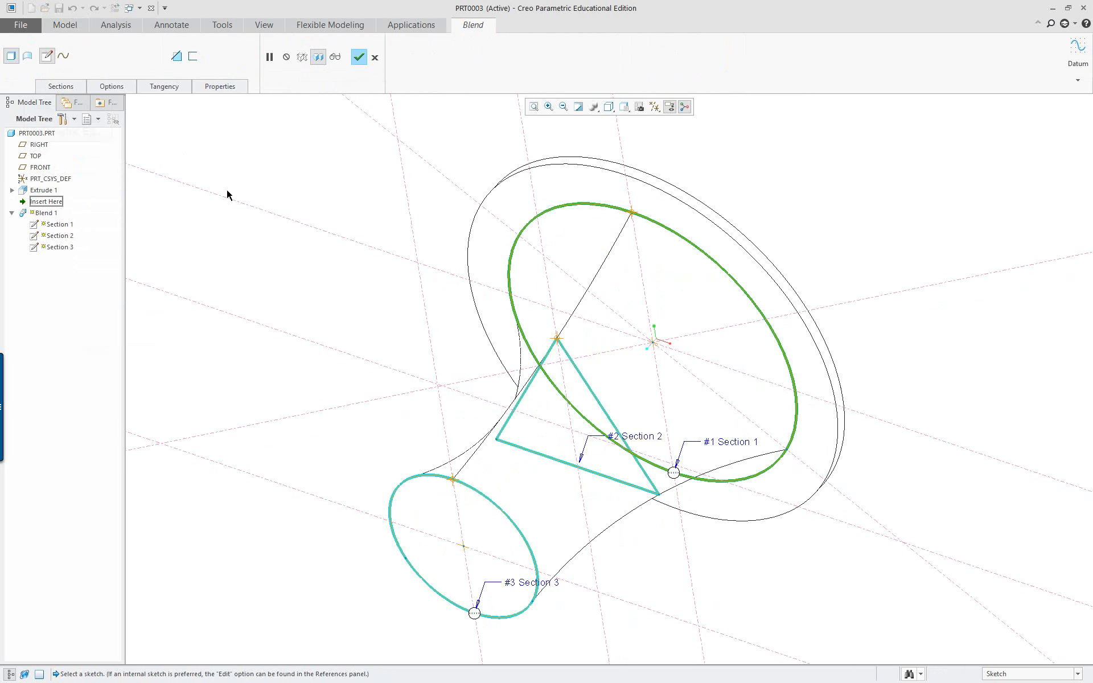
{"action": "left_click", "coordinate": [61, 86]}
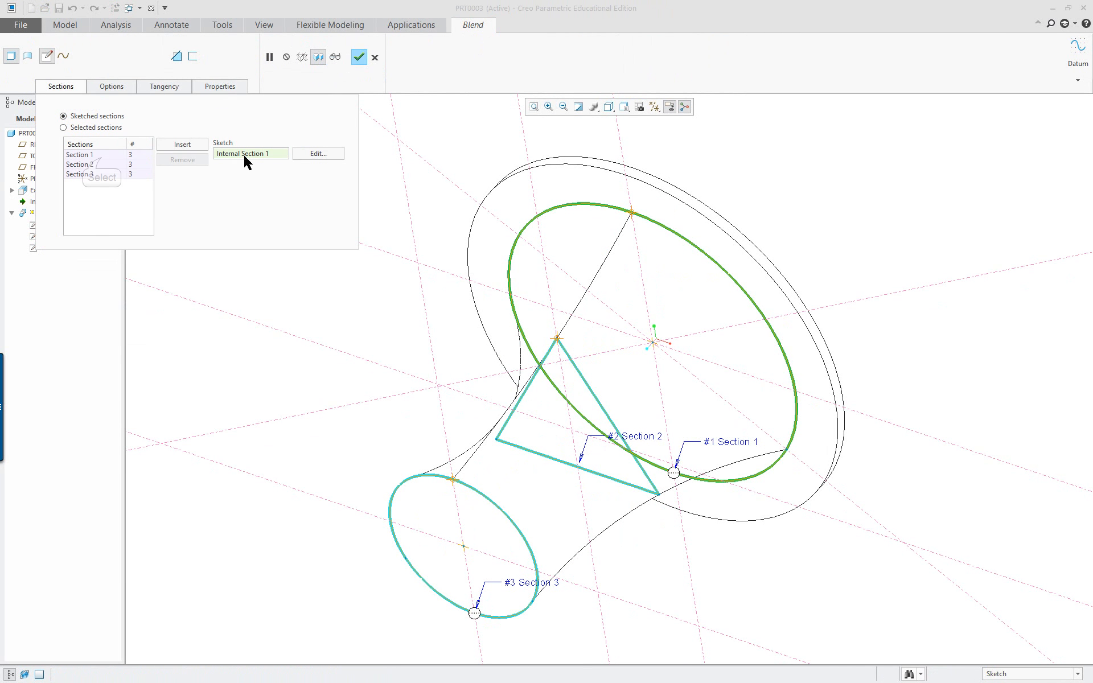
{"action": "left_click", "coordinate": [100, 156]}
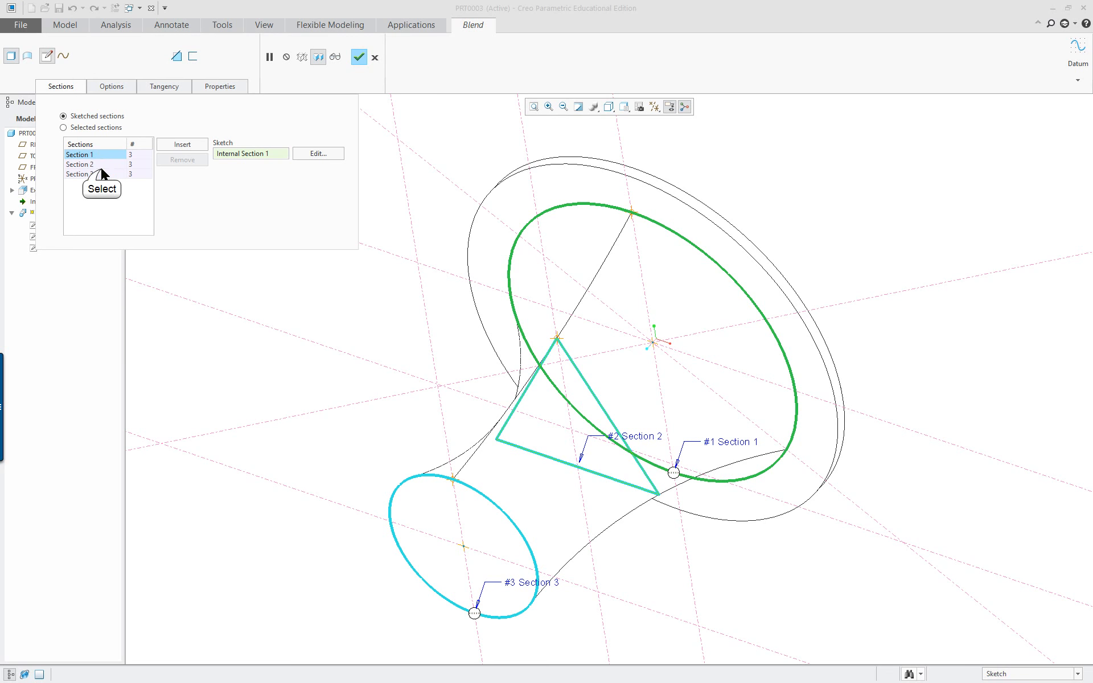
{"action": "left_click", "coordinate": [102, 166]}
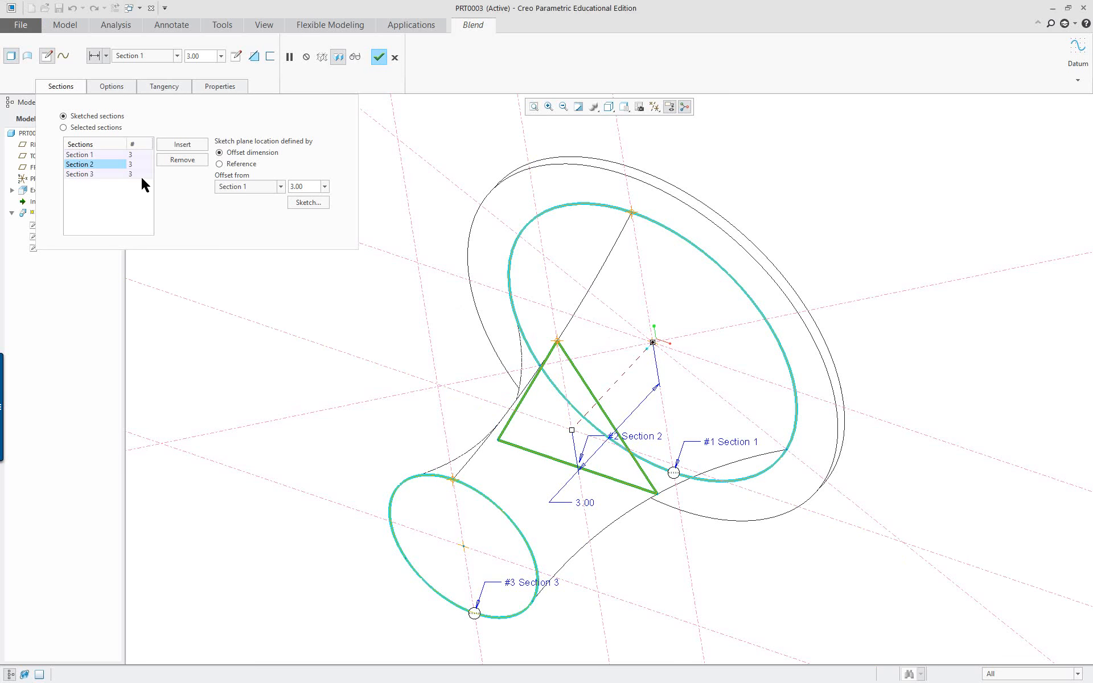
{"action": "left_click", "coordinate": [314, 204]}
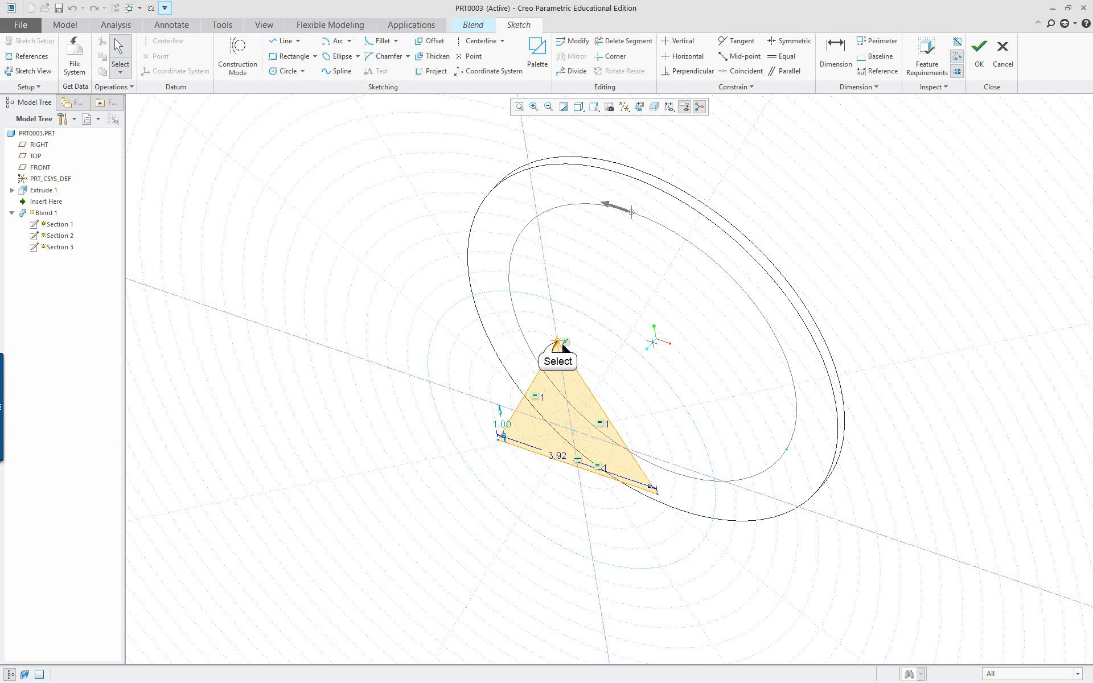
Enlarge the Section 2 triangle to about 5.78 wide with its base about 1.50 below the horizontal reference, and complete the blend.
{"action": "left_click_drag", "start_coordinate": [562, 343], "coordinate": [568, 327]}
{"action": "mouse_move", "coordinate": [569, 325]}
{"action": "left_mouse_down"}
{"action": "mouse_move", "coordinate": [567, 337]}
{"action": "mouse_move", "coordinate": [576, 310]}
{"action": "left_mouse_up"}
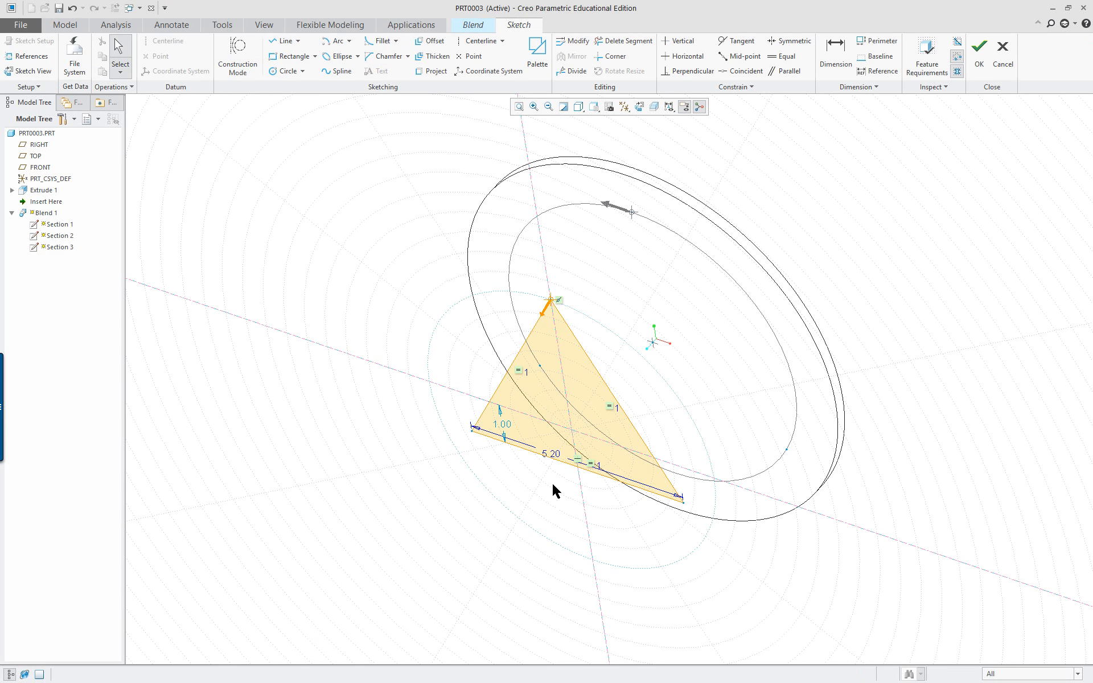
{"action": "mouse_move", "coordinate": [552, 485]}
{"action": "middle_mouse_down"}
{"action": "mouse_move", "coordinate": [571, 439]}
{"action": "mouse_move", "coordinate": [597, 448]}
{"action": "middle_mouse_up"}
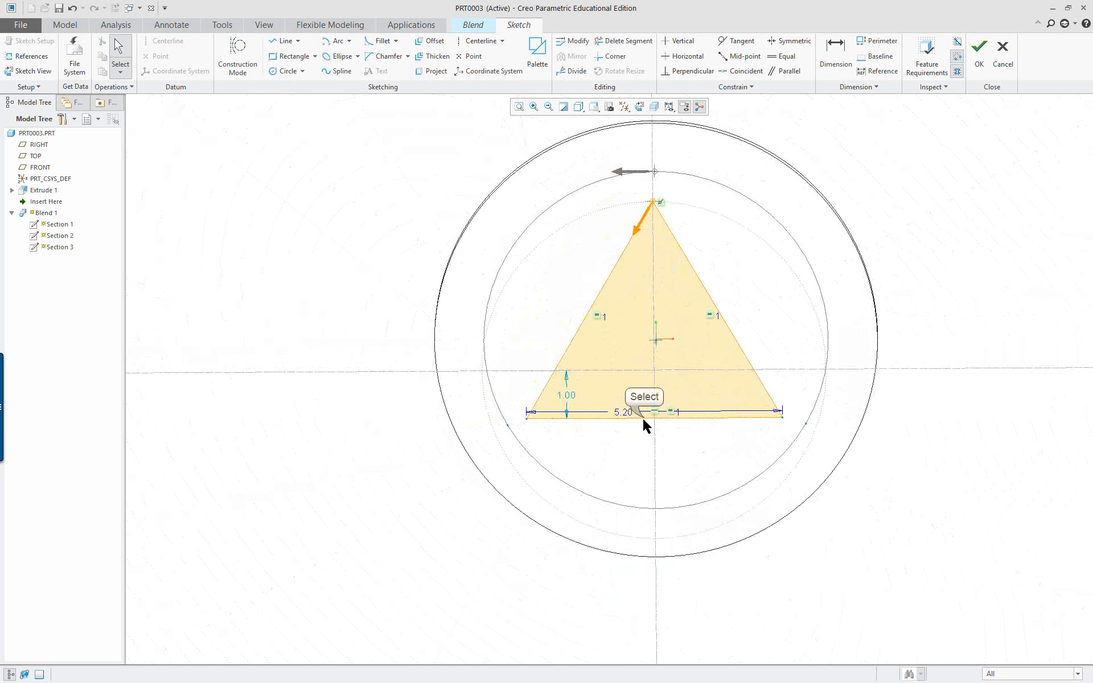
{"action": "left_click_drag", "start_coordinate": [645, 419], "coordinate": [645, 436]}
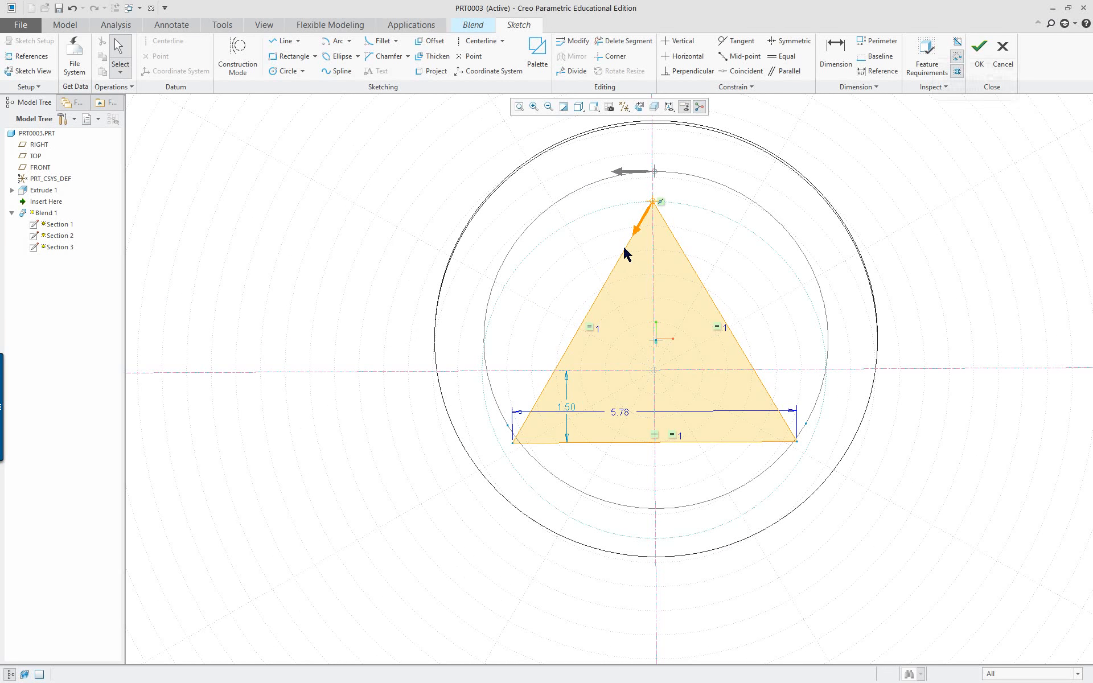
{"action": "left_click", "coordinate": [980, 50]}
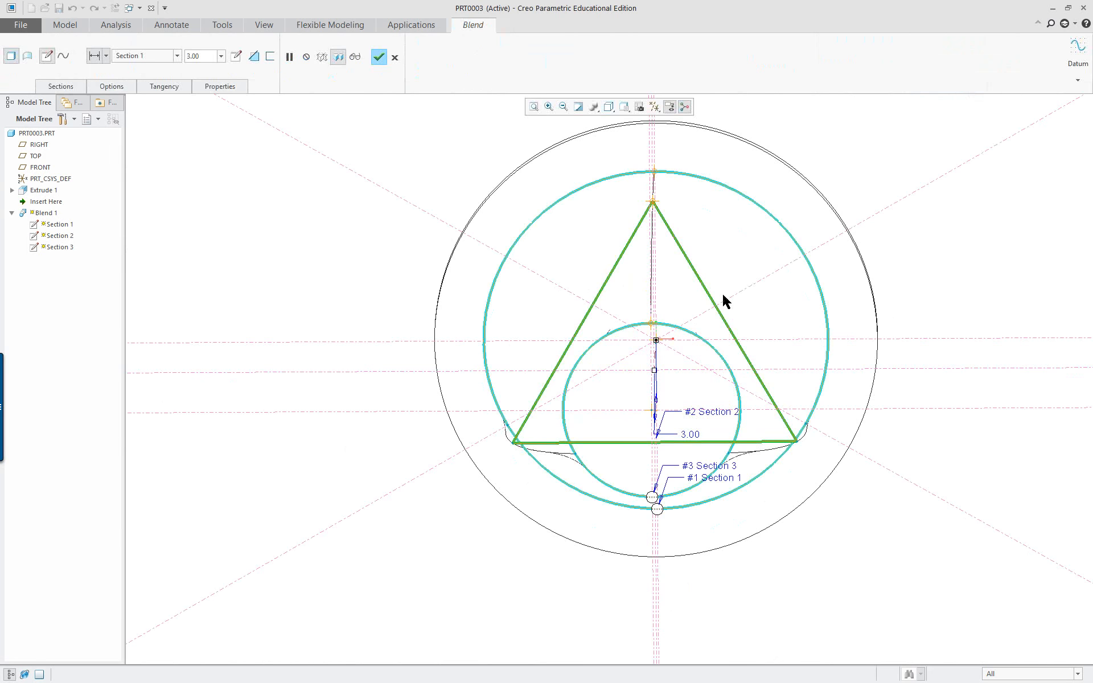
{"action": "middle_click_drag", "start_coordinate": [724, 300], "coordinate": [644, 321]}
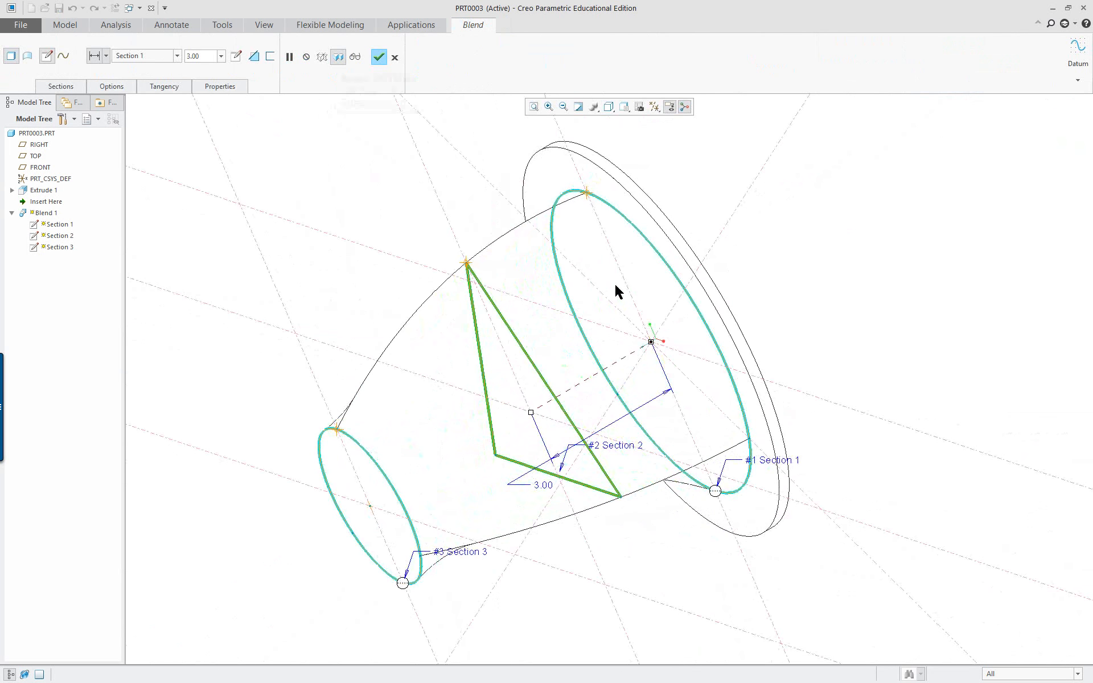
{"action": "left_click", "coordinate": [379, 56]}
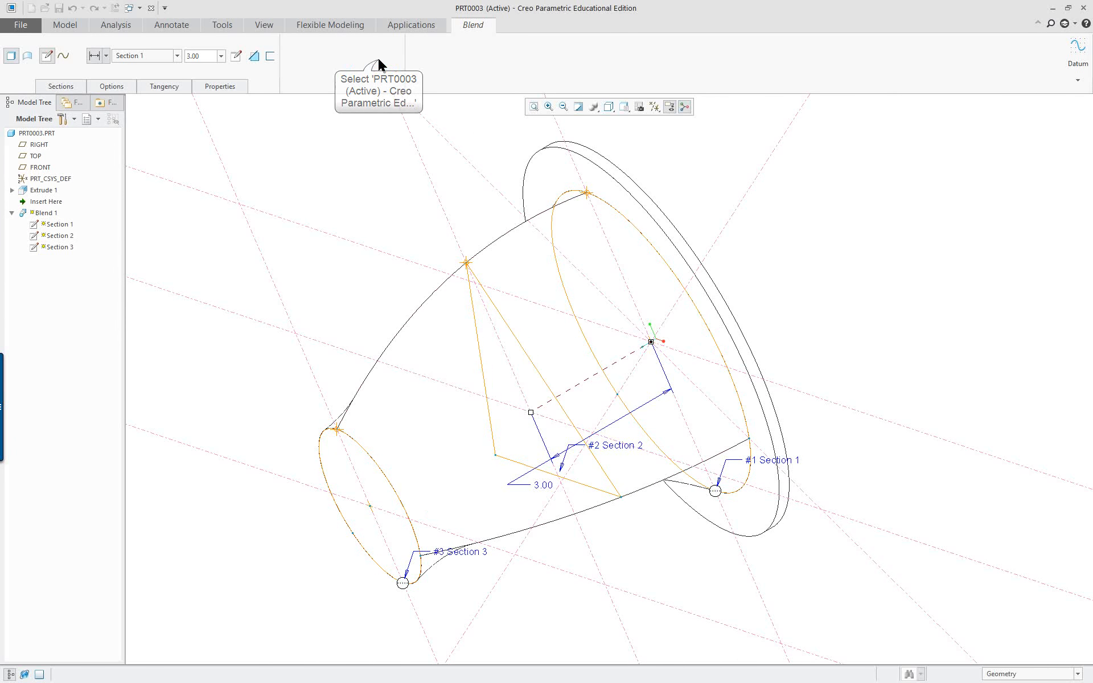
Switch the model display style to Shading and view the reshaped blend.
{"action": "left_click", "coordinate": [607, 107]}
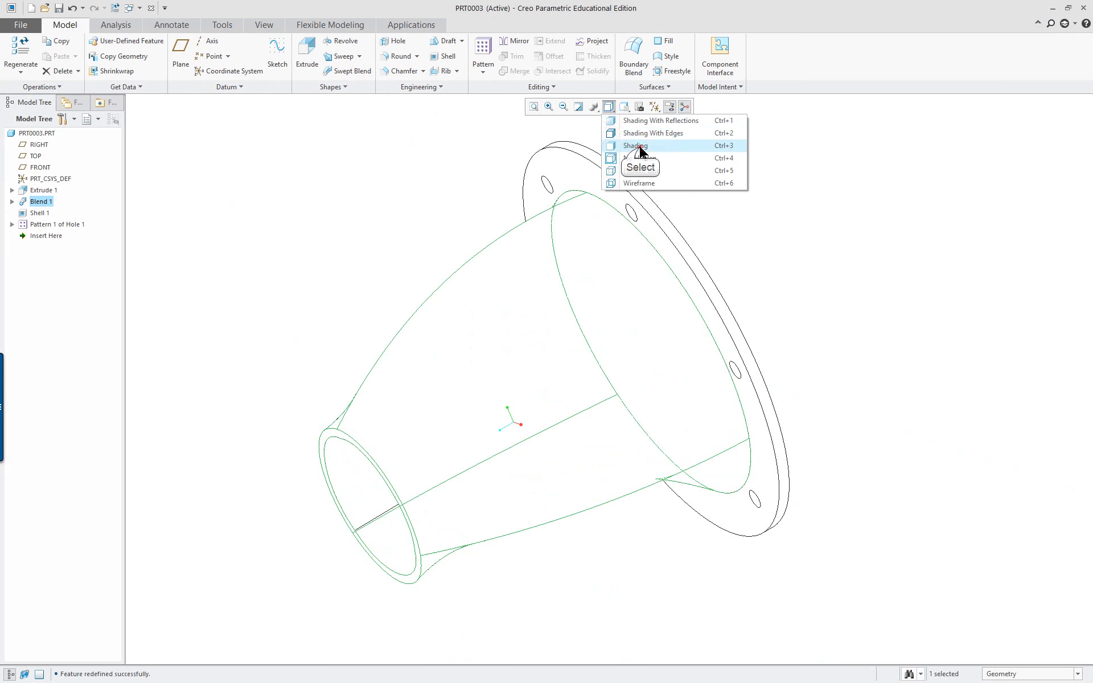
{"action": "left_click", "coordinate": [640, 152]}
{"action": "mouse_move", "coordinate": [571, 320]}
{"action": "middle_mouse_down"}
{"action": "mouse_move", "coordinate": [460, 302]}
{"action": "mouse_move", "coordinate": [686, 337]}
{"action": "mouse_move", "coordinate": [754, 283]}
{"action": "mouse_move", "coordinate": [747, 294]}
{"action": "mouse_move", "coordinate": [571, 263]}
{"action": "mouse_move", "coordinate": [576, 215]}
{"action": "middle_mouse_up"}
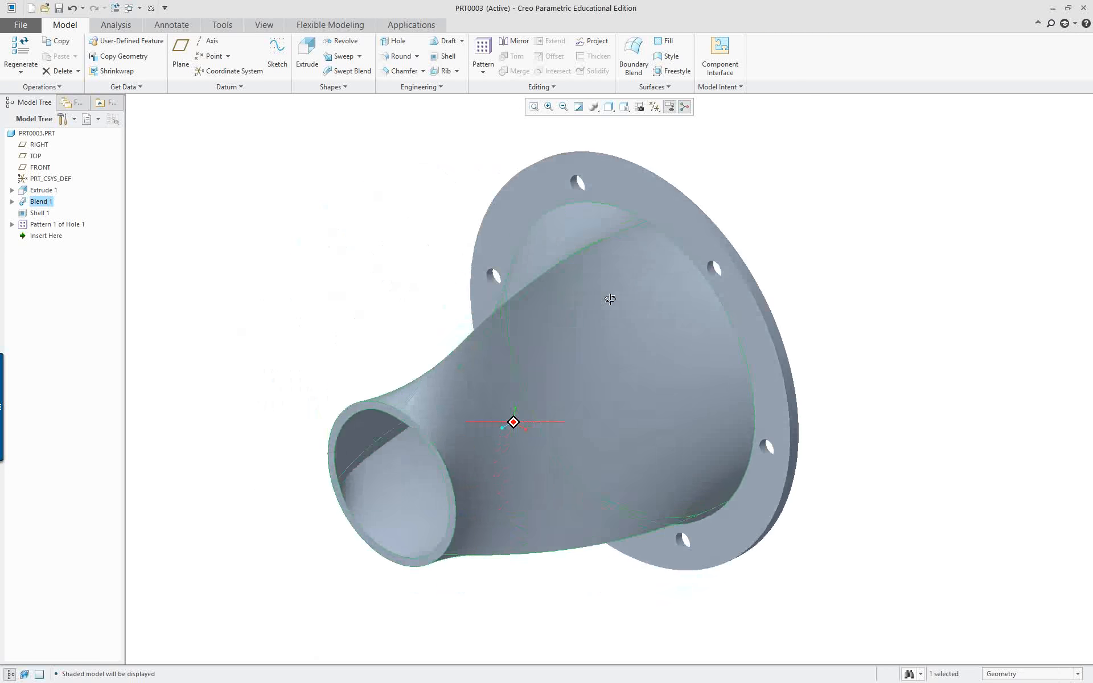
Redefine the blend and try Straight blended surfaces before setting them back to Smooth.
{"action": "right_click", "coordinate": [40, 203]}
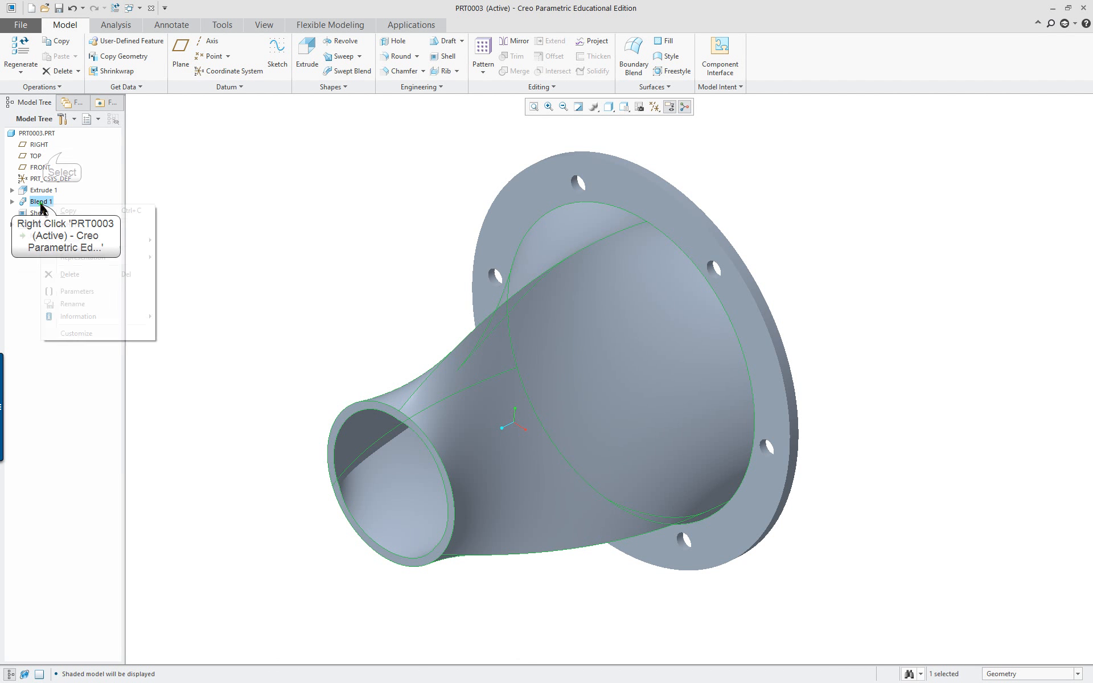
{"action": "left_click", "coordinate": [62, 152]}
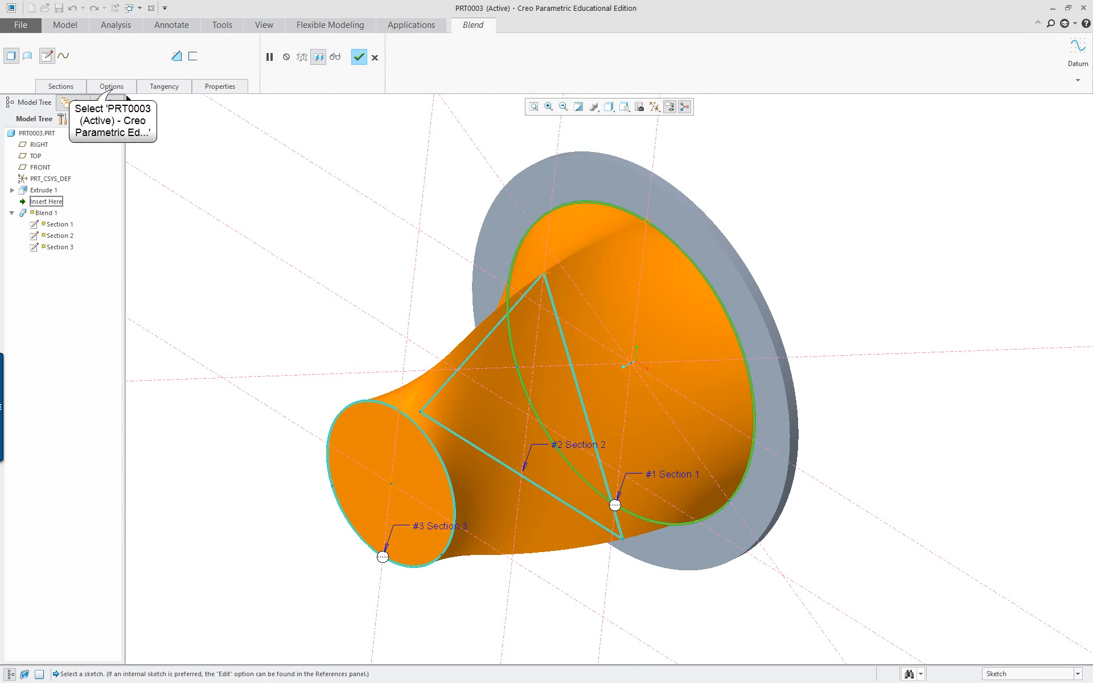
{"action": "left_click", "coordinate": [111, 87]}
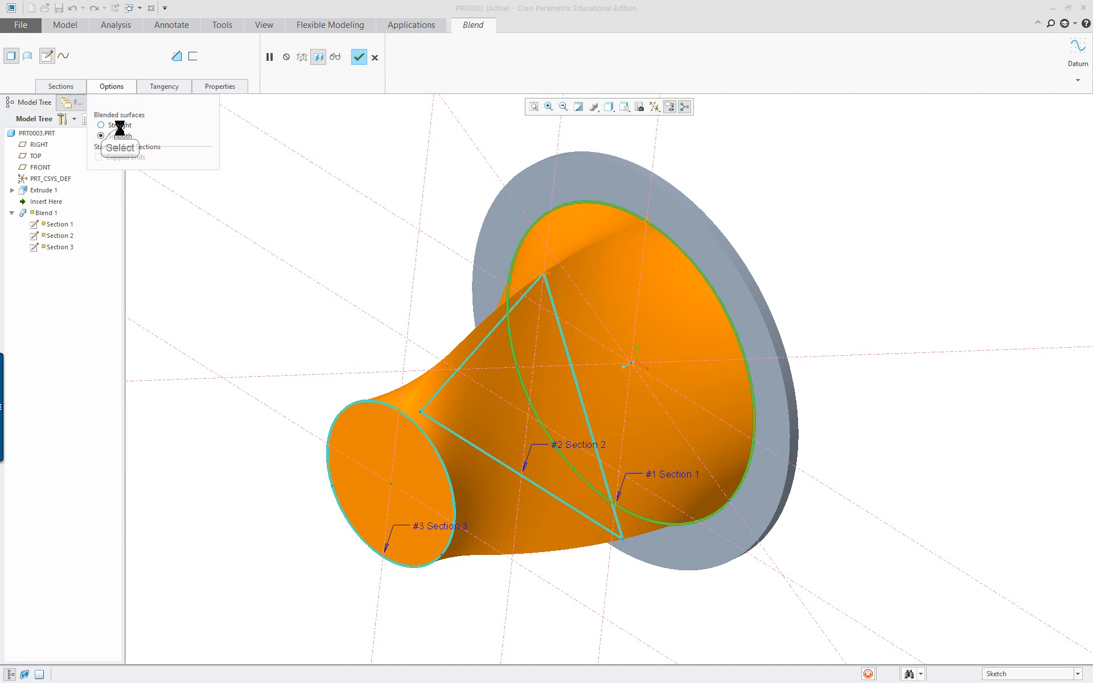
{"action": "left_click", "coordinate": [102, 125]}
{"action": "mouse_move", "coordinate": [279, 251]}
{"action": "middle_mouse_down"}
{"action": "mouse_move", "coordinate": [324, 241]}
{"action": "mouse_move", "coordinate": [282, 255]}
{"action": "middle_mouse_up"}
{"action": "left_click", "coordinate": [113, 136]}
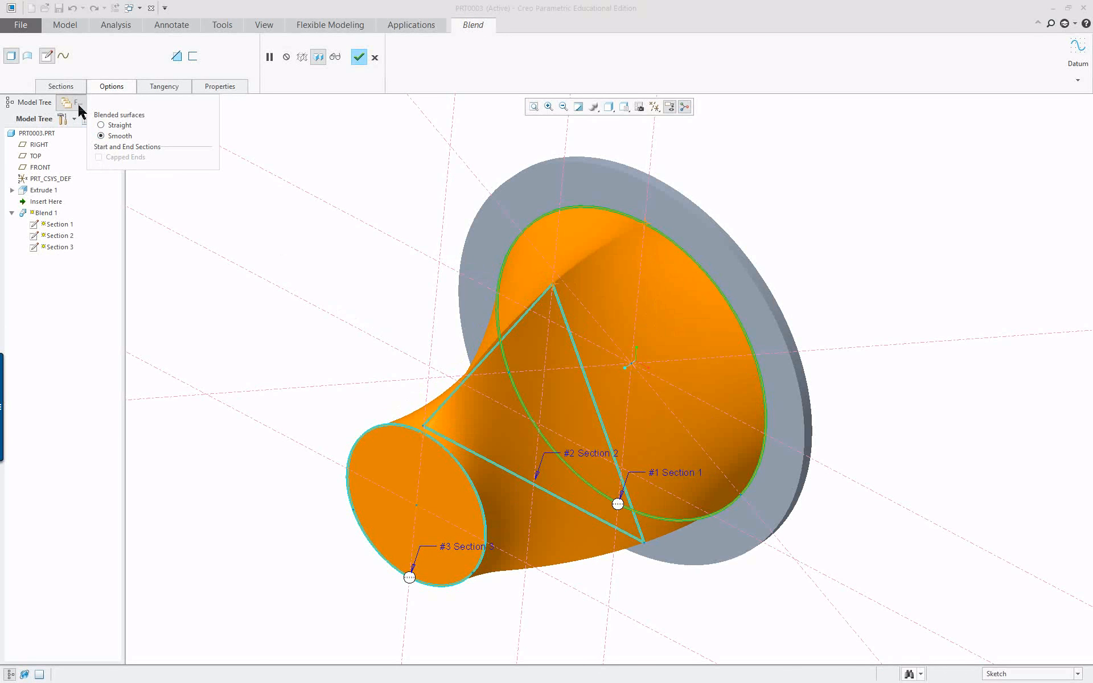
Review the blend's tangency conditions and section list, accept the definition, and inspect the cap from both ends.
{"action": "left_click", "coordinate": [167, 88]}
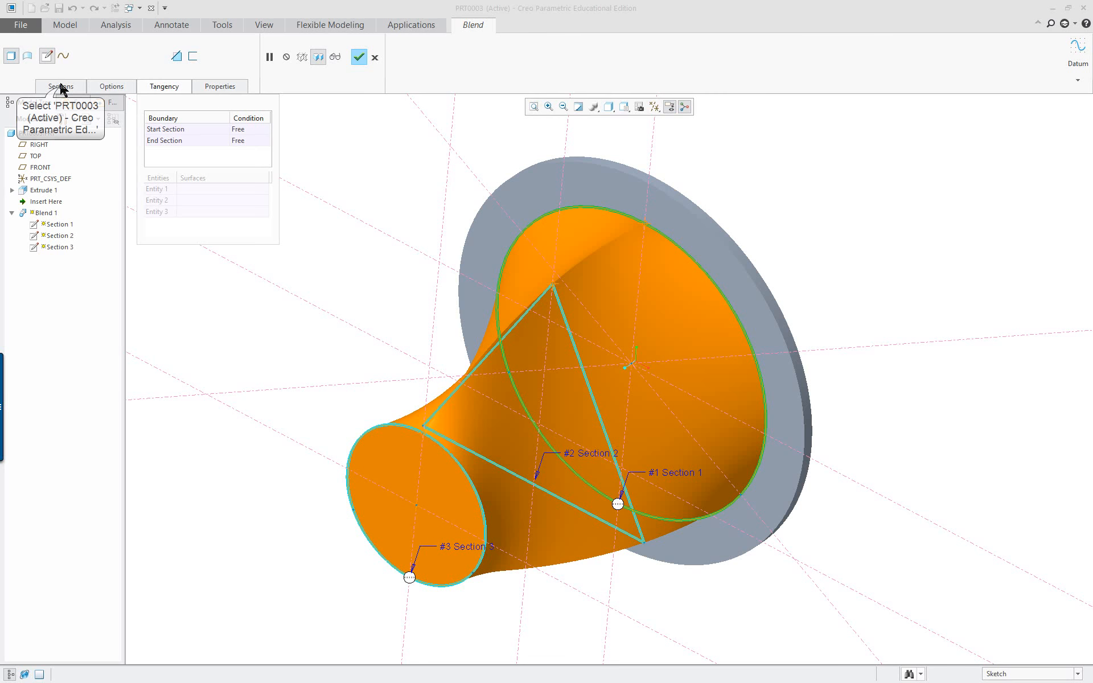
{"action": "left_click", "coordinate": [61, 87]}
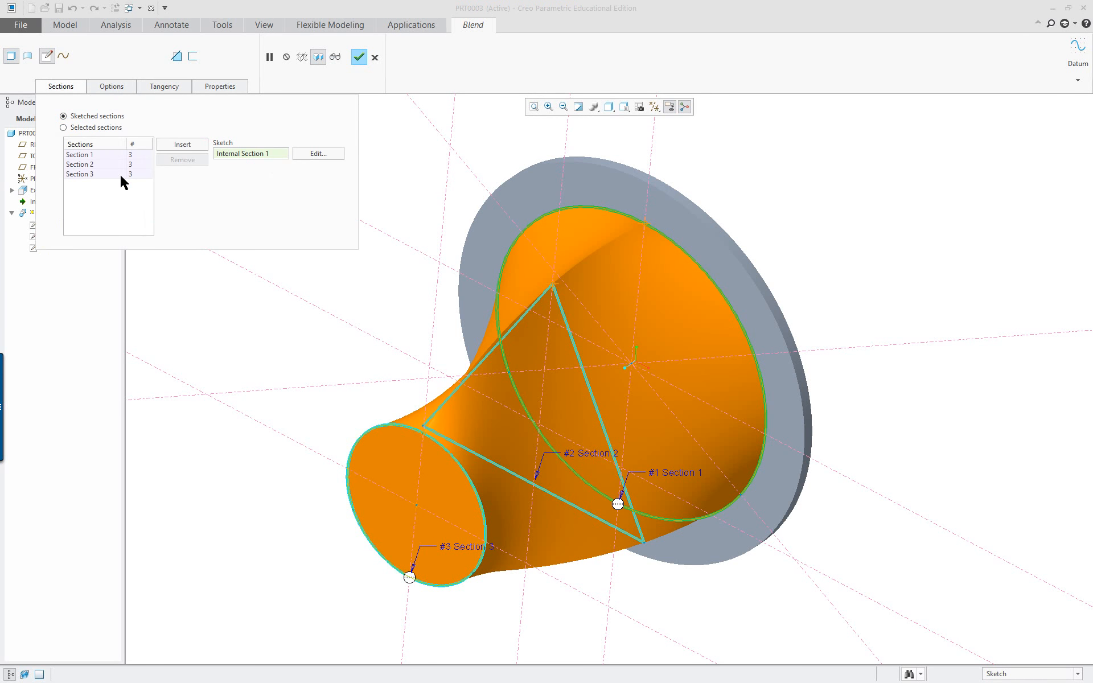
{"action": "mouse_move", "coordinate": [345, 338]}
{"action": "middle_mouse_down"}
{"action": "mouse_move", "coordinate": [405, 305]}
{"action": "mouse_move", "coordinate": [477, 301]}
{"action": "mouse_move", "coordinate": [376, 324]}
{"action": "mouse_move", "coordinate": [352, 345]}
{"action": "middle_mouse_up"}
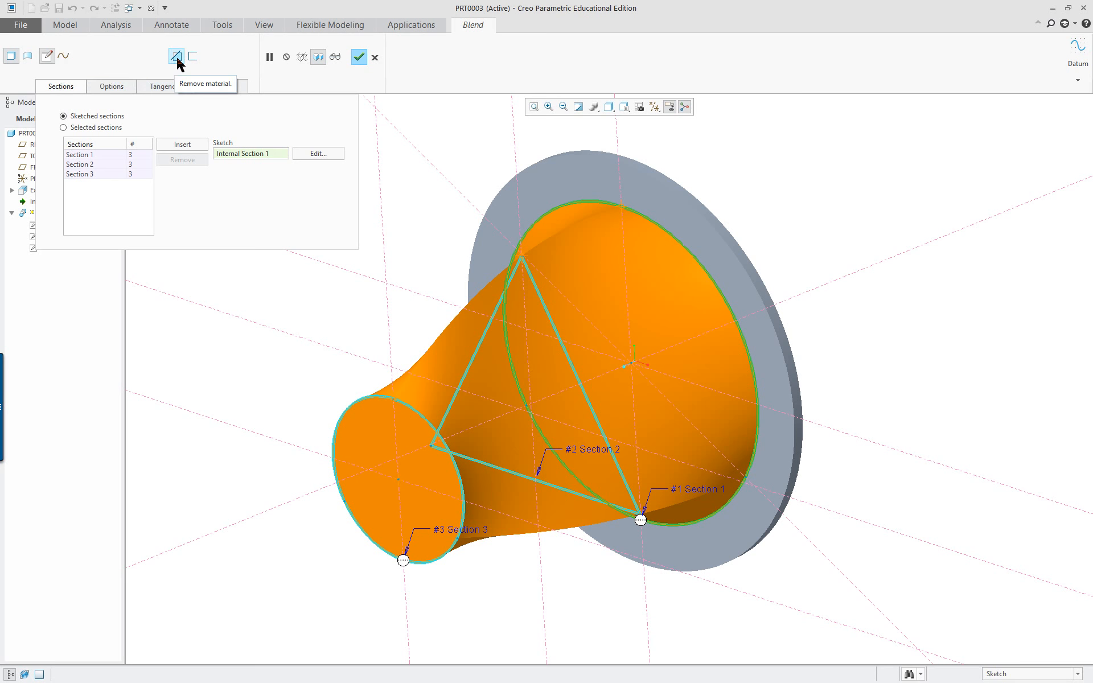
{"action": "left_click", "coordinate": [357, 57]}
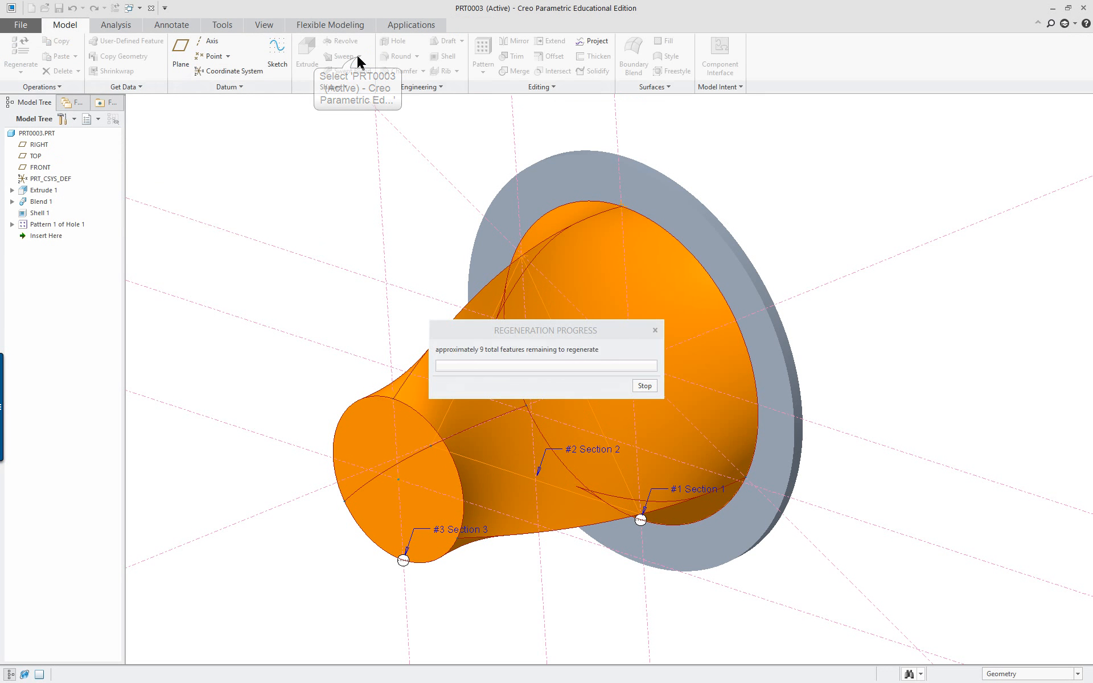
{"action": "middle_click_drag", "start_coordinate": [353, 267], "coordinate": [362, 385]}
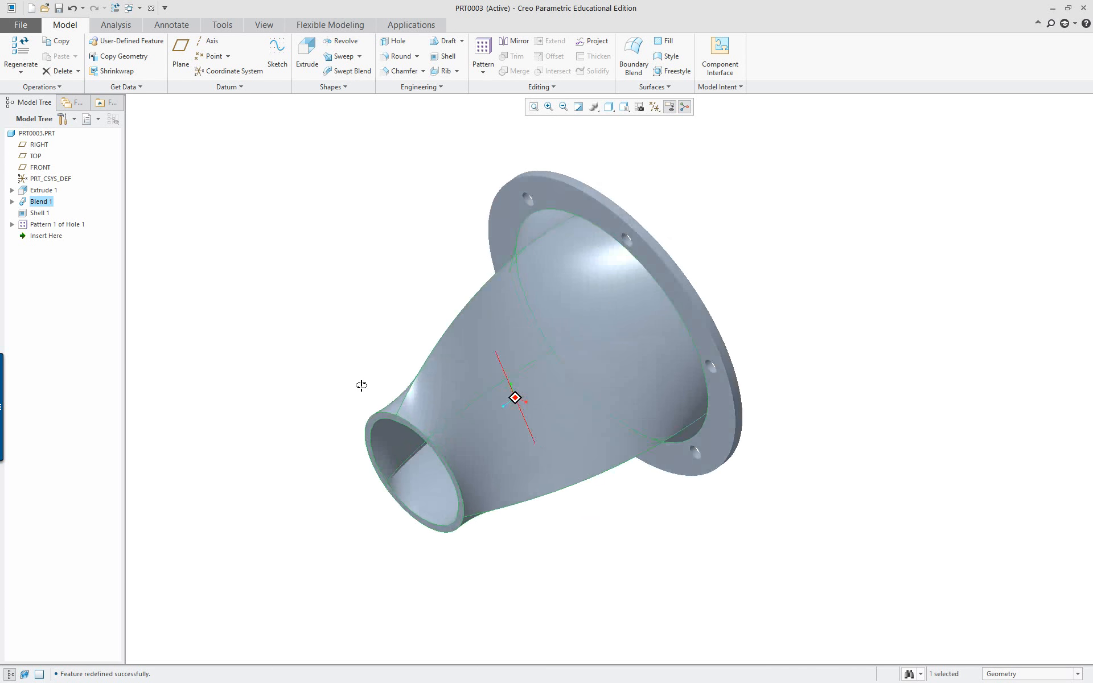
{"action": "middle_click_drag", "start_coordinate": [361, 448], "coordinate": [398, 550]}
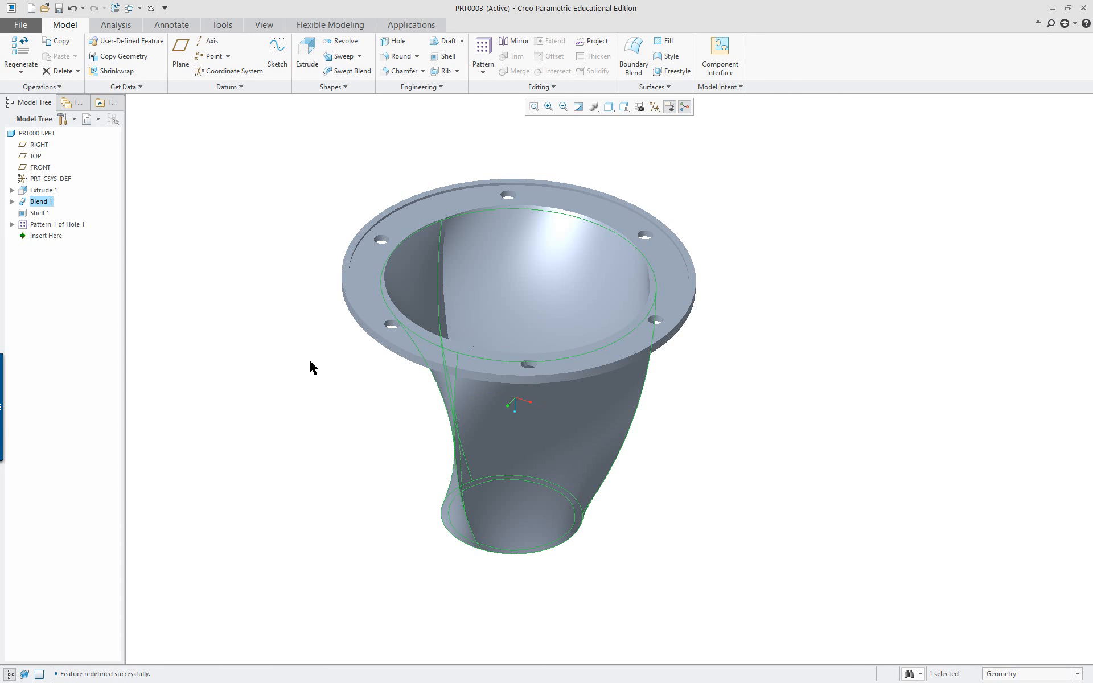
{"action": "middle_click_drag", "start_coordinate": [398, 455], "coordinate": [326, 321]}
{"action": "left_click", "coordinate": [318, 336]}
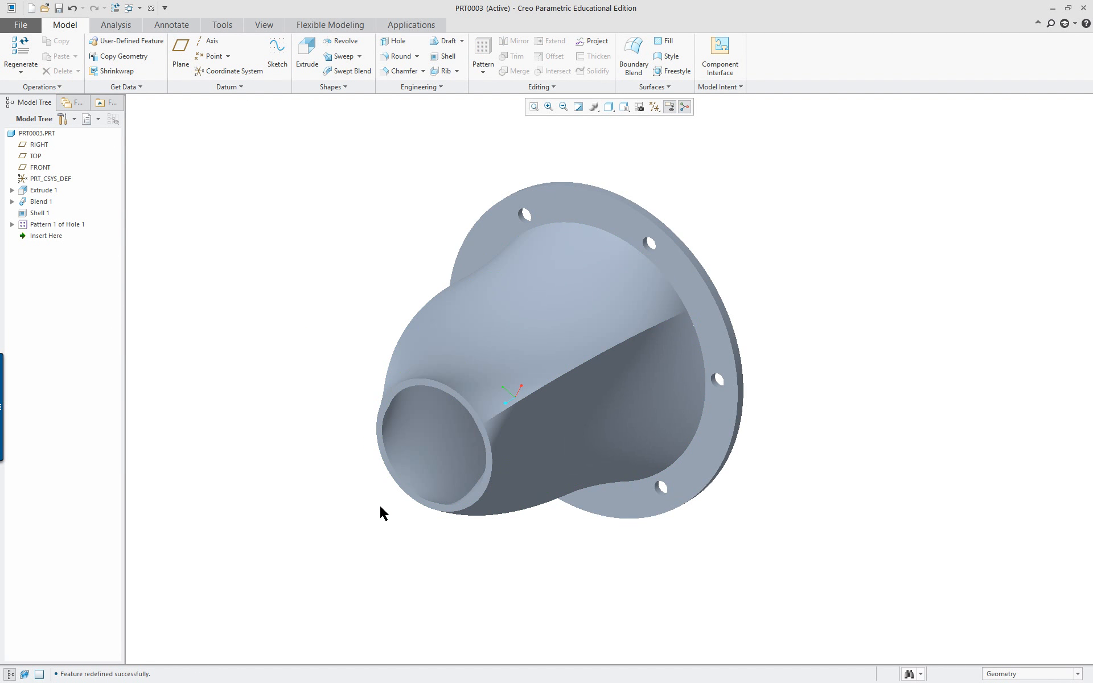
Redefine the blend, insert a fourth section offset from Section 3, and open its sketch in the 2D orientation.
{"action": "left_click", "coordinate": [36, 202]}
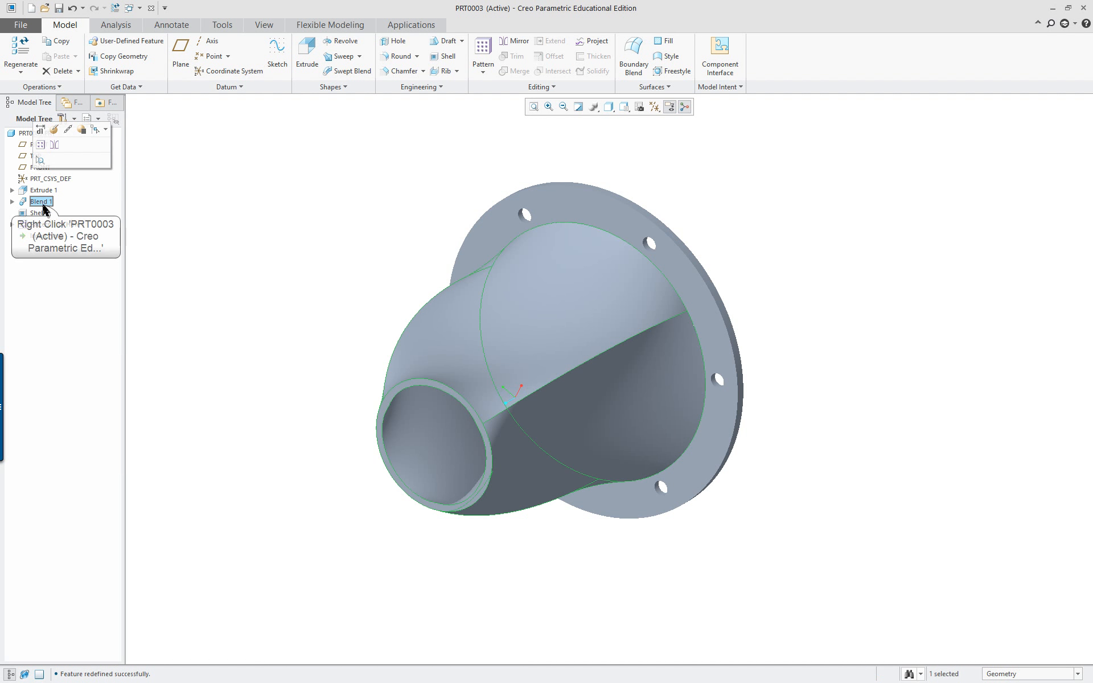
{"action": "right_click", "coordinate": [43, 206]}
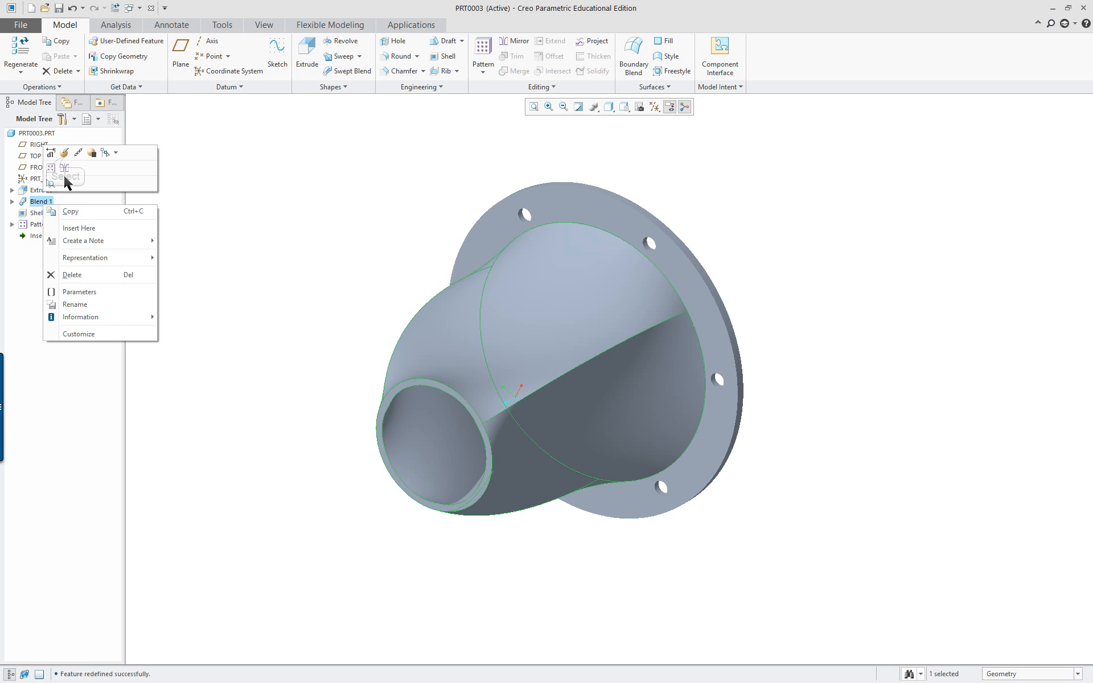
{"action": "left_click", "coordinate": [64, 153]}
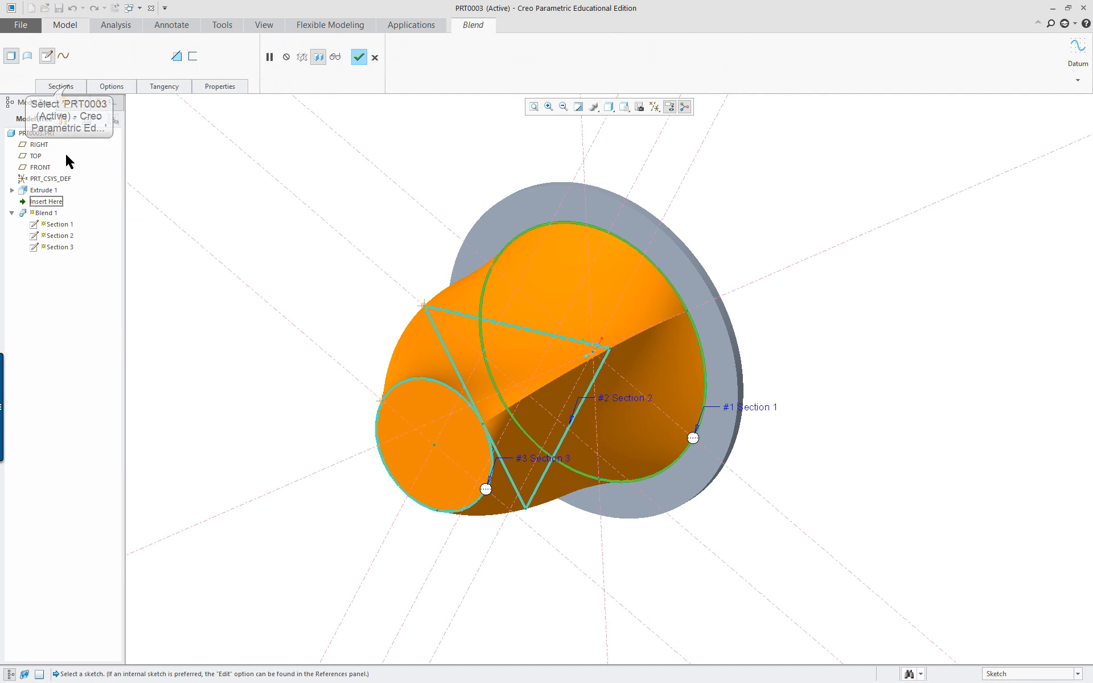
{"action": "left_click", "coordinate": [63, 86]}
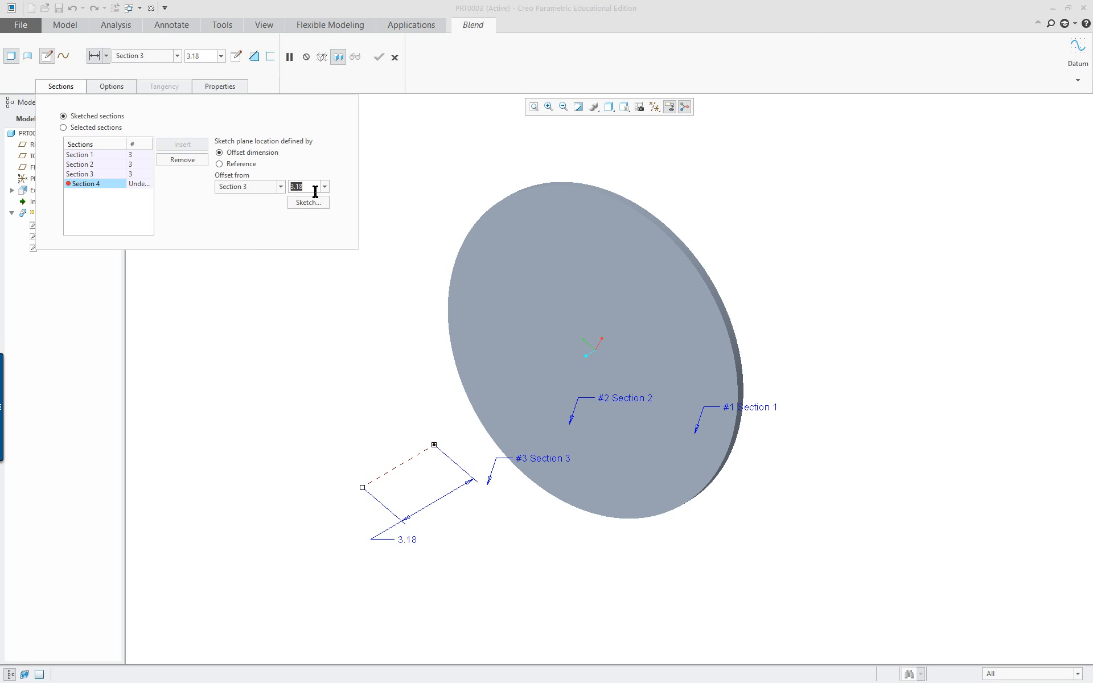
{"action": "key", "text": "Return"}
{"action": "left_click", "coordinate": [308, 203]}
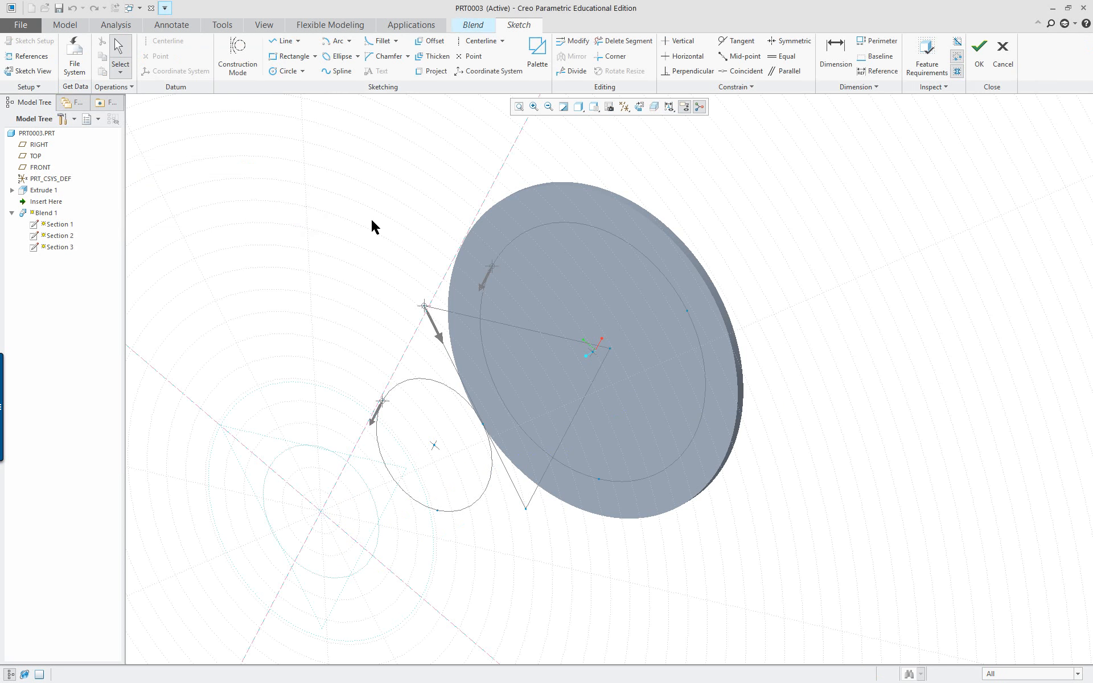
{"action": "left_click", "coordinate": [637, 107]}
{"action": "scroll", "coordinate": [256, 378], "scroll_direction": "down", "scroll_amount": 3}
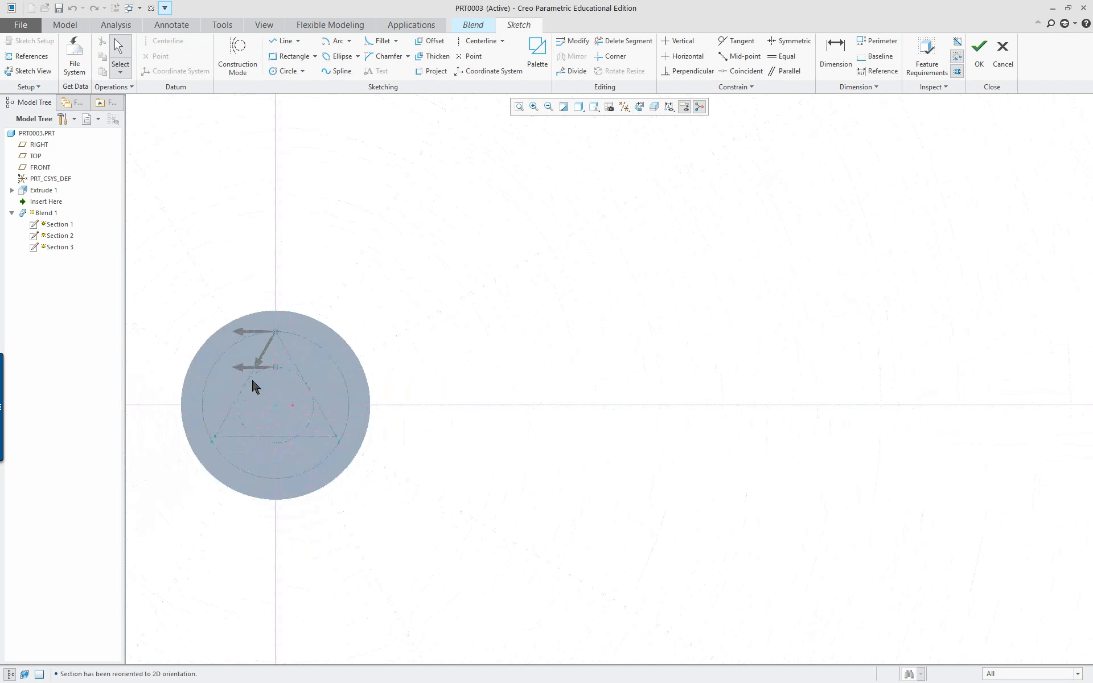
Sketch a single point at the centre of the section reference axes as the blend's fourth section and accept the sketch.
{"action": "scroll", "coordinate": [200, 392], "scroll_direction": "up", "scroll_amount": 4}
{"action": "scroll", "coordinate": [220, 391], "scroll_direction": "down", "scroll_amount": 1}
{"action": "scroll", "coordinate": [221, 391], "scroll_direction": "down", "scroll_amount": 2}
{"action": "scroll", "coordinate": [165, 378], "scroll_direction": "up", "scroll_amount": 2}
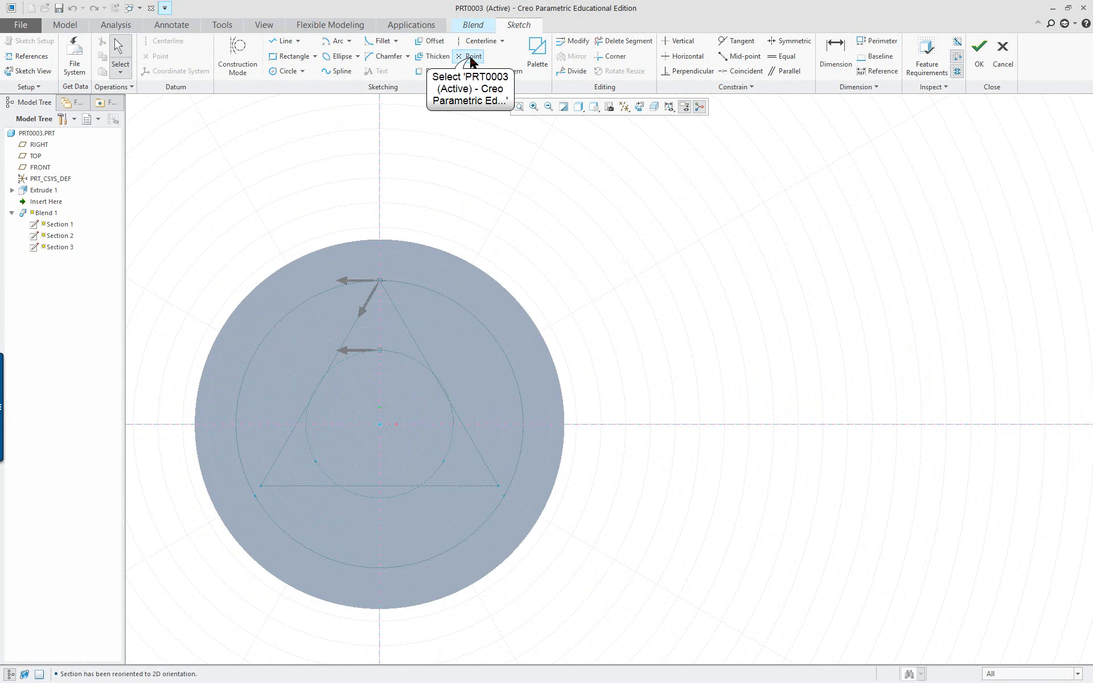
{"action": "left_click", "coordinate": [472, 57]}
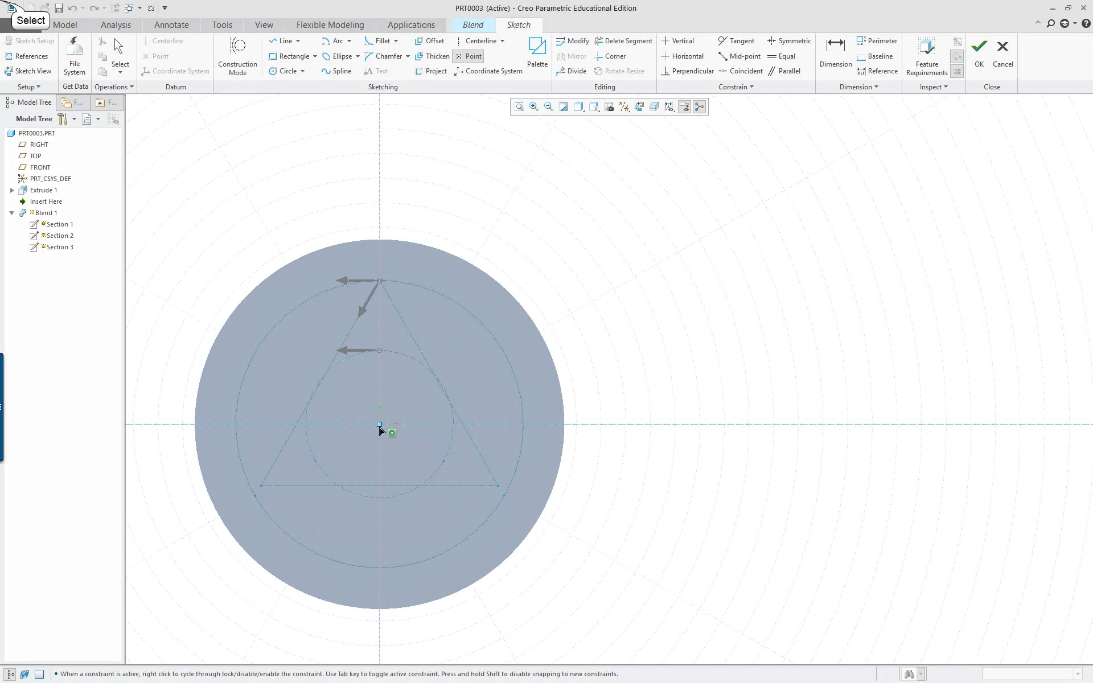
{"action": "middle_click", "coordinate": [643, 329]}
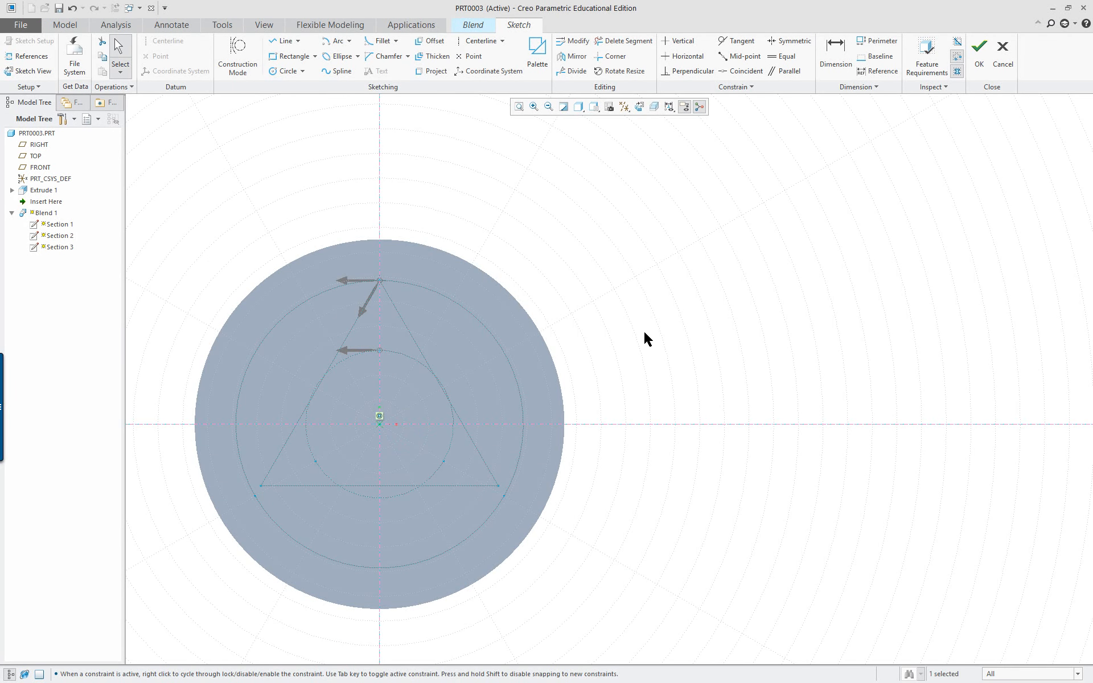
{"action": "left_click", "coordinate": [977, 50]}
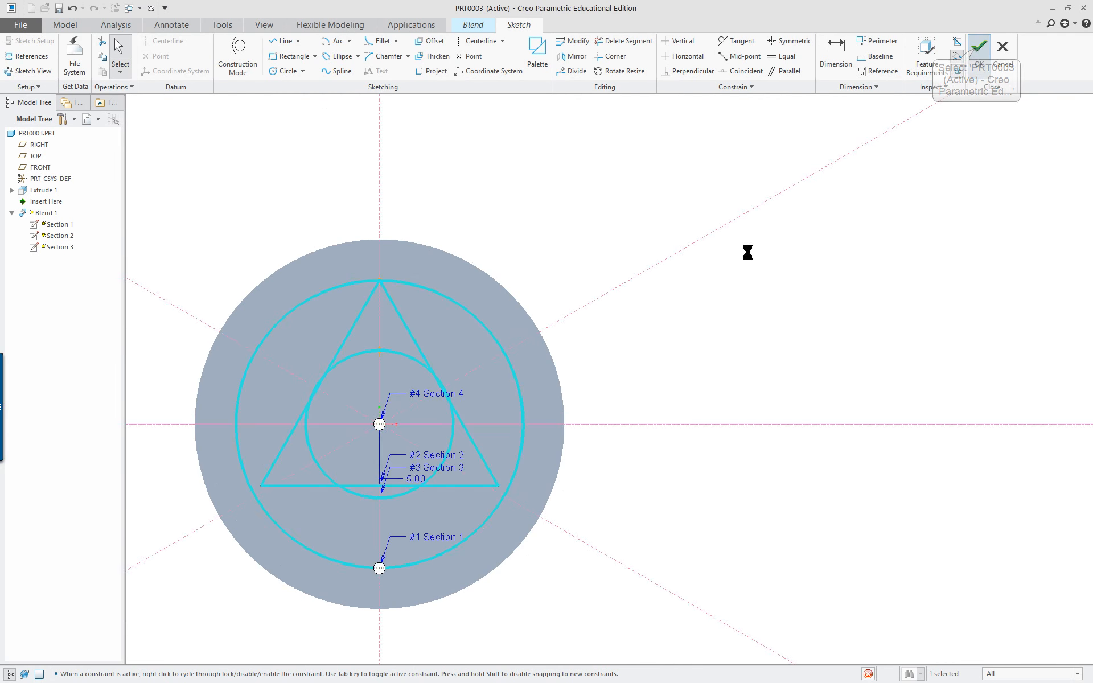
Accept the four-section blend definition and inspect the reshaped body from its side, pointed end and base.
{"action": "middle_click_drag", "start_coordinate": [699, 295], "coordinate": [647, 340]}
{"action": "scroll", "coordinate": [645, 336], "scroll_direction": "down", "scroll_amount": 3}
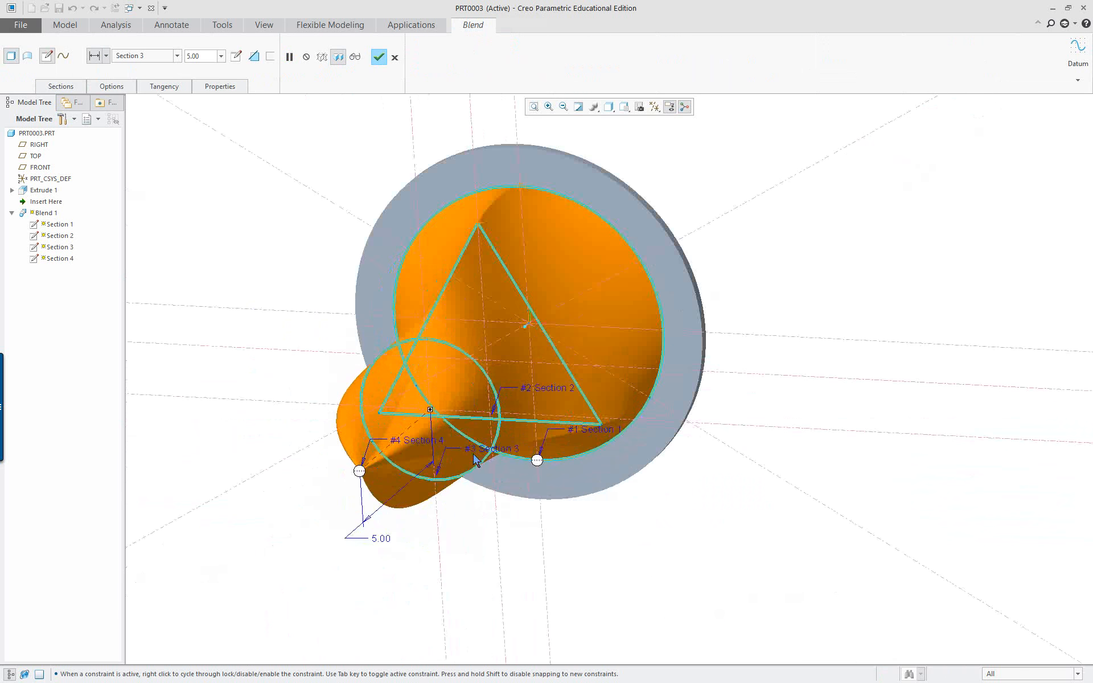
{"action": "left_click", "coordinate": [379, 58]}
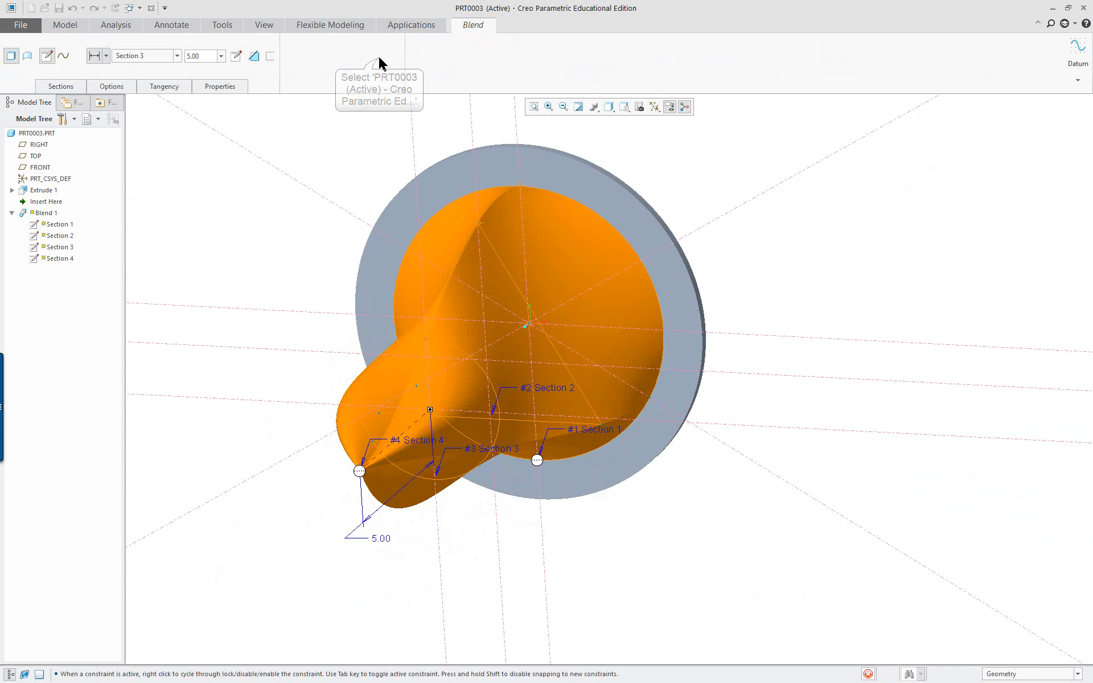
{"action": "middle_click_drag", "start_coordinate": [328, 266], "coordinate": [473, 247]}
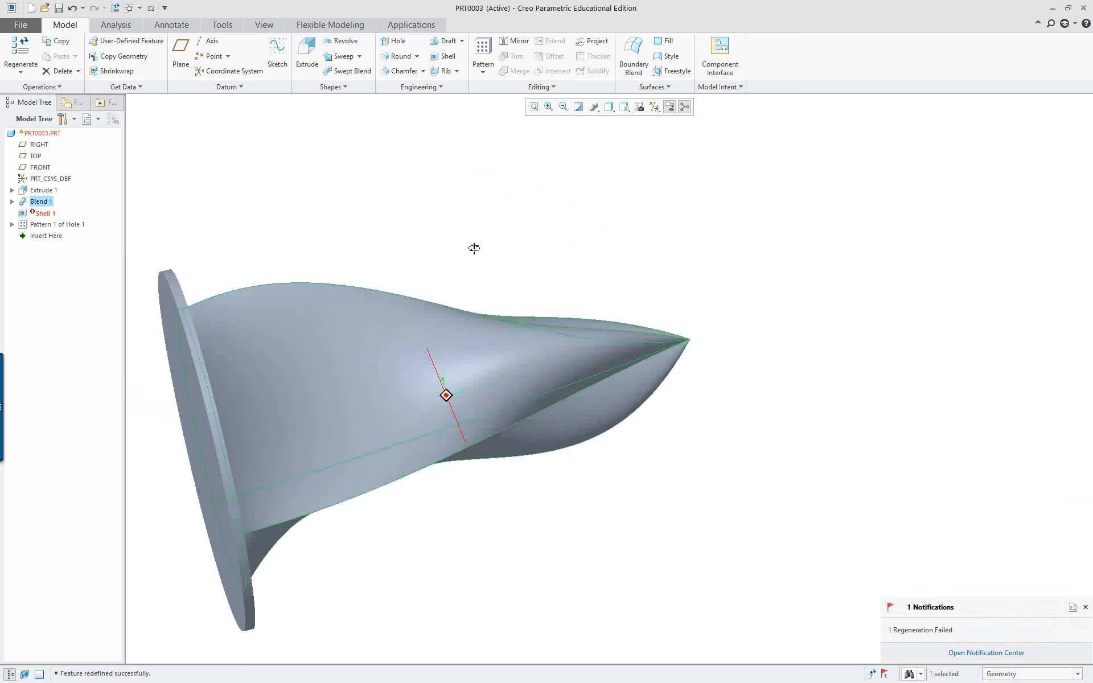
{"action": "middle_click_drag", "start_coordinate": [575, 357], "coordinate": [529, 398]}
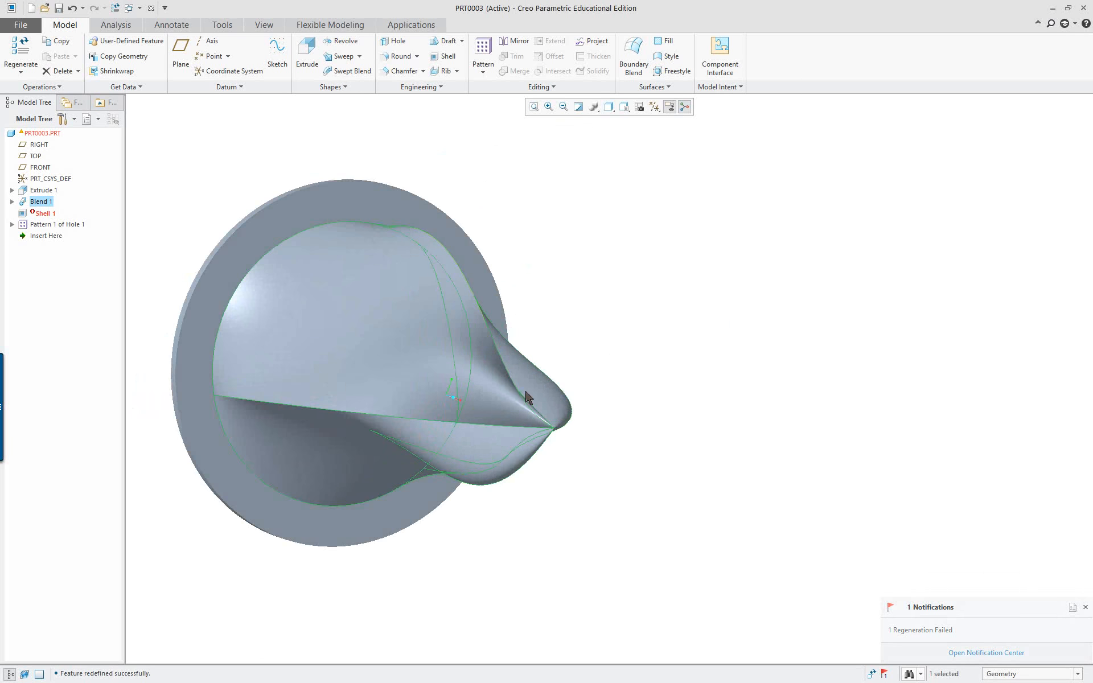
{"action": "scroll", "coordinate": [563, 446], "scroll_direction": "up", "scroll_amount": 5}
{"action": "scroll", "coordinate": [554, 429], "scroll_direction": "down", "scroll_amount": 5}
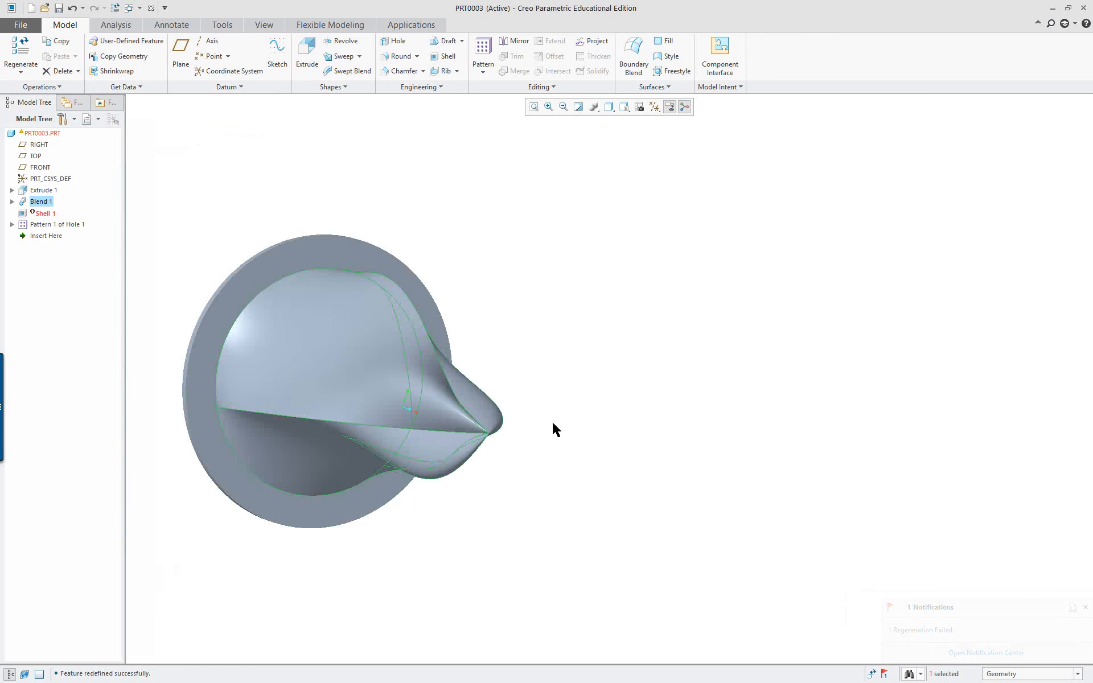
{"action": "middle_click_drag", "start_coordinate": [555, 428], "coordinate": [586, 370]}
Delete the Shell 1 feature from the model and inspect the solid blend with its rim holes.
{"action": "left_click", "coordinate": [41, 215]}
{"action": "right_click", "coordinate": [42, 215]}
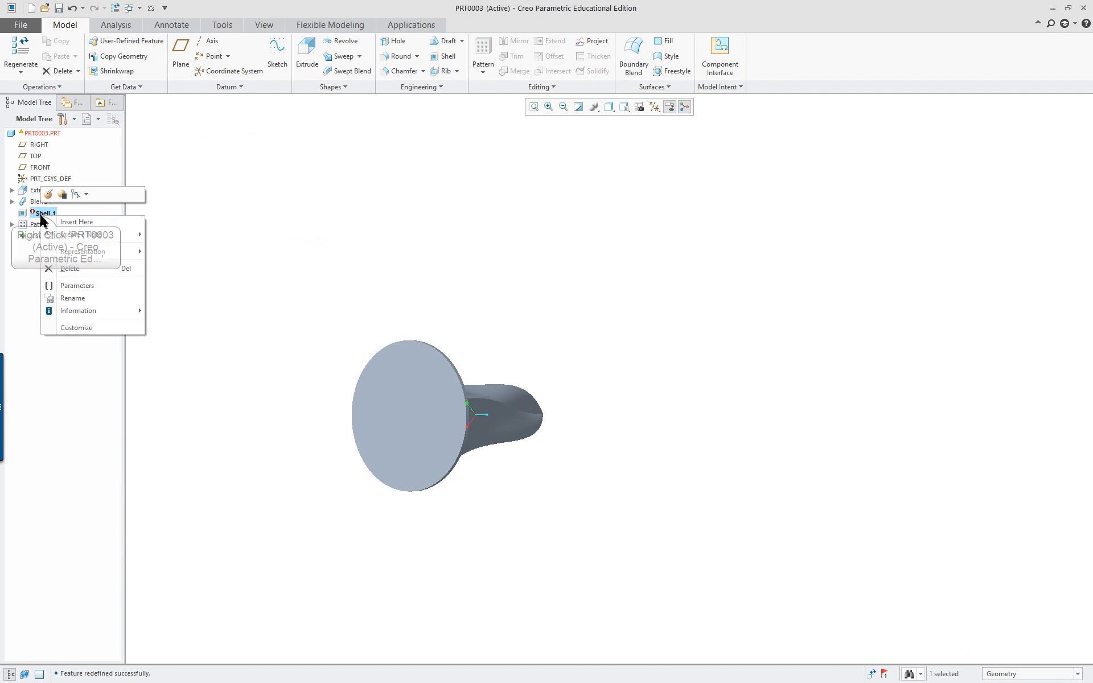
{"action": "left_click", "coordinate": [80, 271]}
{"action": "left_click", "coordinate": [527, 364]}
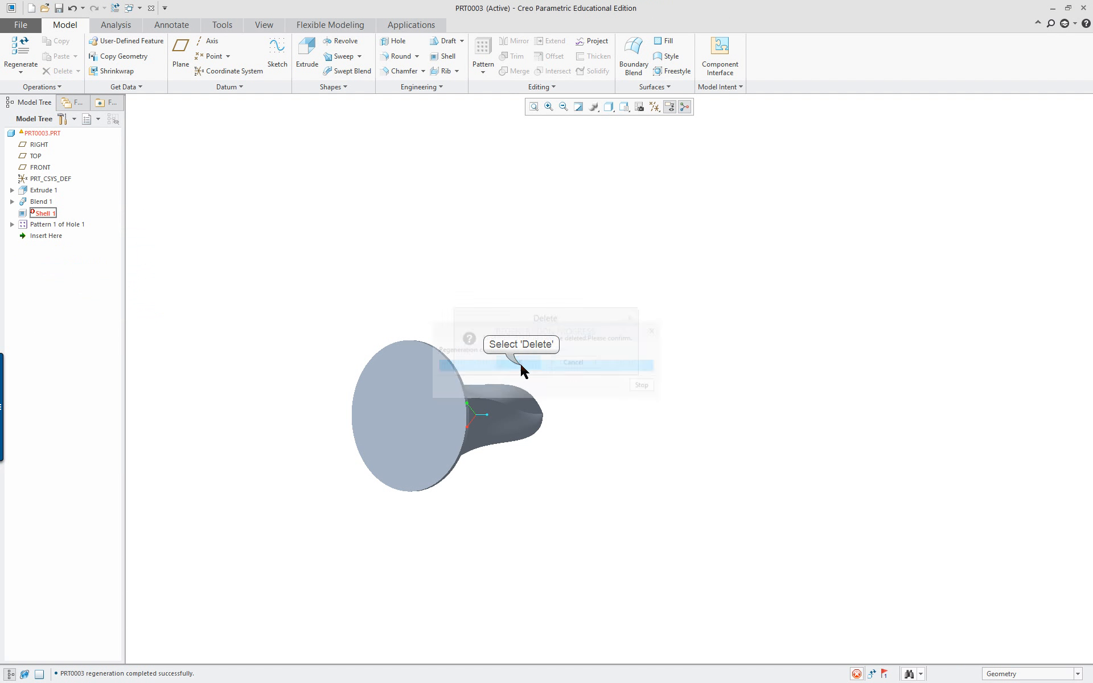
{"action": "mouse_move", "coordinate": [498, 376]}
{"action": "middle_mouse_down"}
{"action": "mouse_move", "coordinate": [361, 285]}
{"action": "mouse_move", "coordinate": [498, 298]}
{"action": "mouse_move", "coordinate": [545, 324]}
{"action": "mouse_move", "coordinate": [563, 319]}
{"action": "middle_mouse_up"}
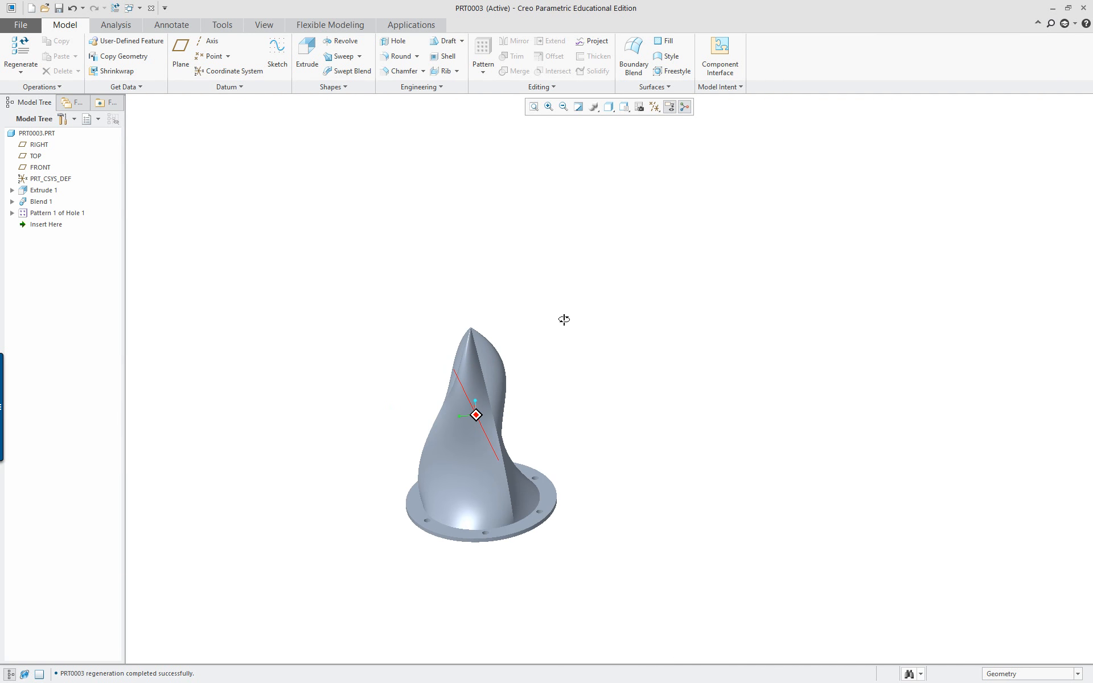
{"action": "scroll", "coordinate": [569, 423], "scroll_direction": "up", "scroll_amount": 5}
{"action": "scroll", "coordinate": [569, 424], "scroll_direction": "down", "scroll_amount": 4}
Try to shell the part with a 0.02 wall thickness, removing the flat base face, and cancel the feature.
{"action": "middle_click_drag", "start_coordinate": [569, 452], "coordinate": [715, 282]}
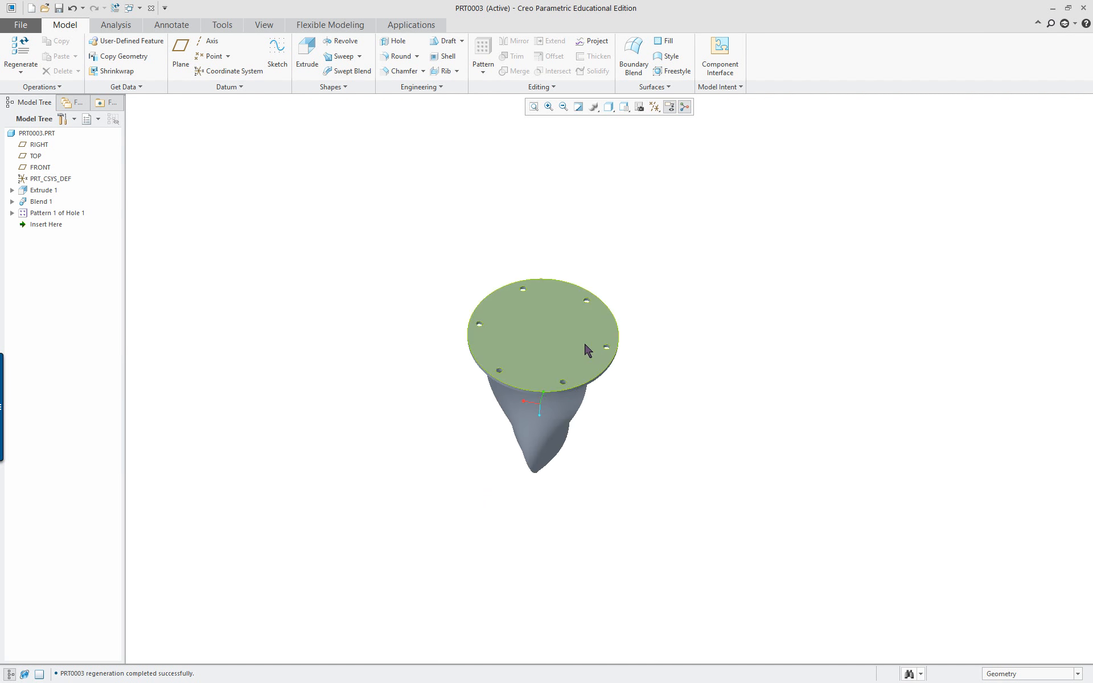
{"action": "scroll", "coordinate": [587, 349], "scroll_direction": "up", "scroll_amount": 3}
{"action": "left_click", "coordinate": [576, 299]}
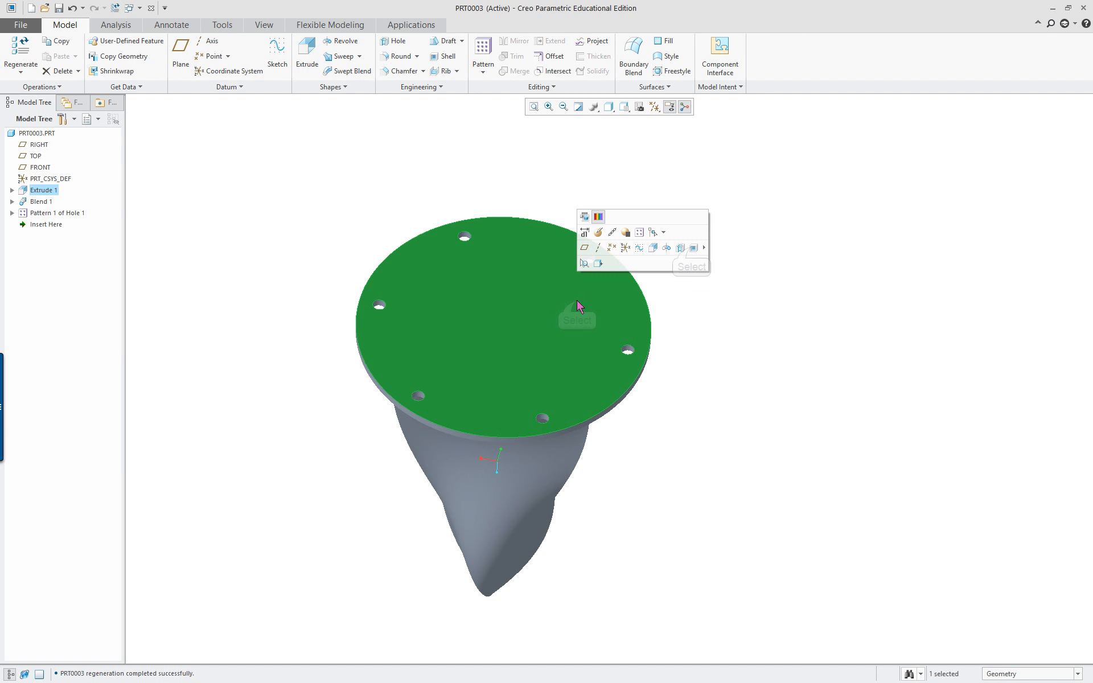
{"action": "left_click", "coordinate": [693, 249]}
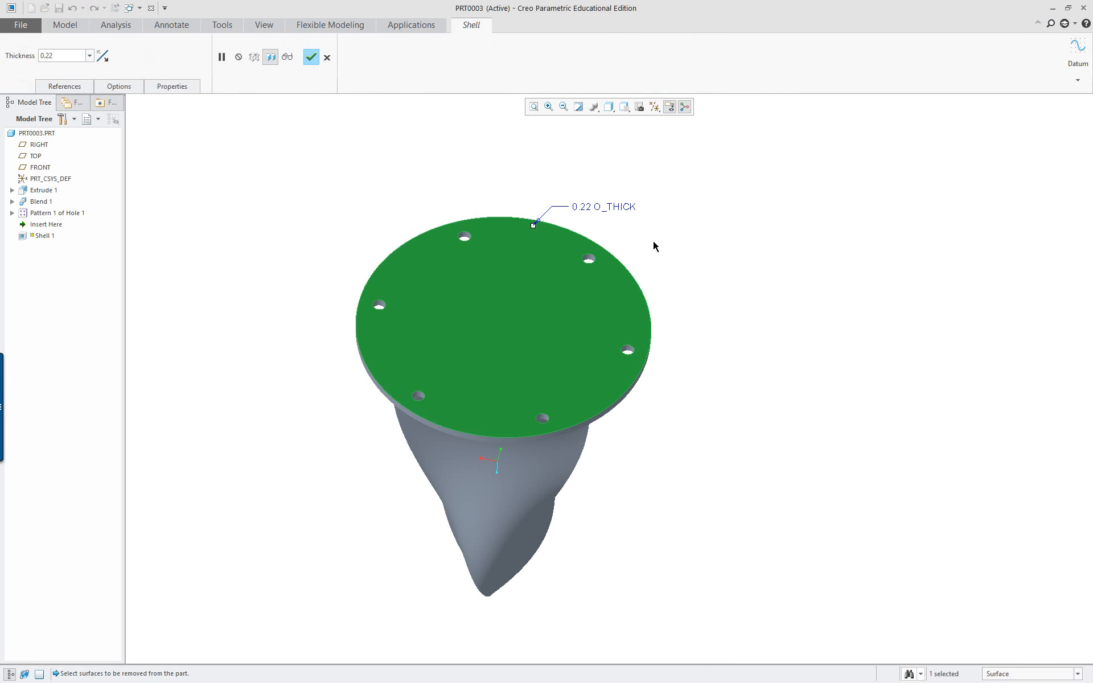
{"action": "double_click", "coordinate": [589, 208]}
{"action": "key", "text": "Return"}
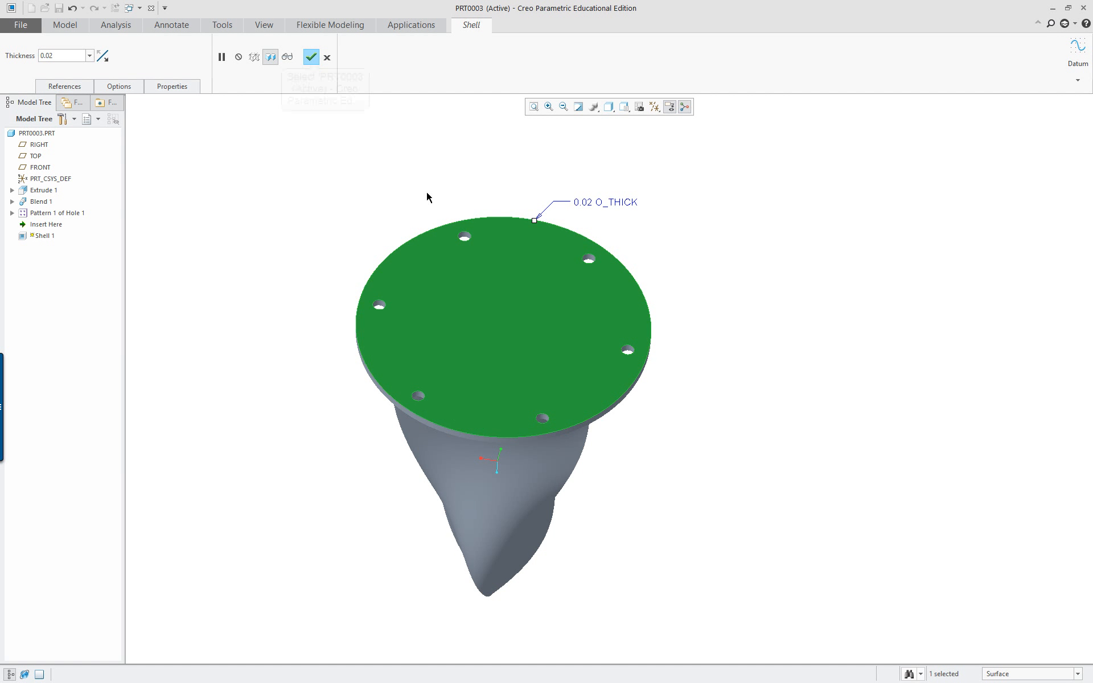
{"action": "left_click", "coordinate": [327, 60]}
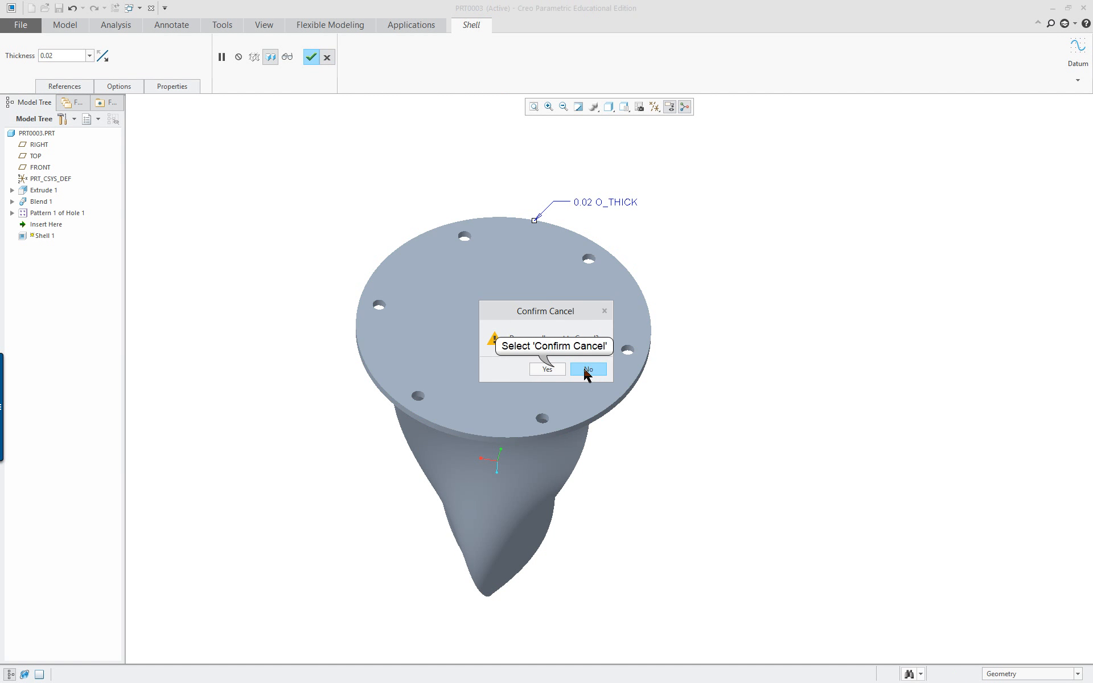
{"action": "left_click", "coordinate": [558, 369]}
{"action": "left_click", "coordinate": [685, 443]}
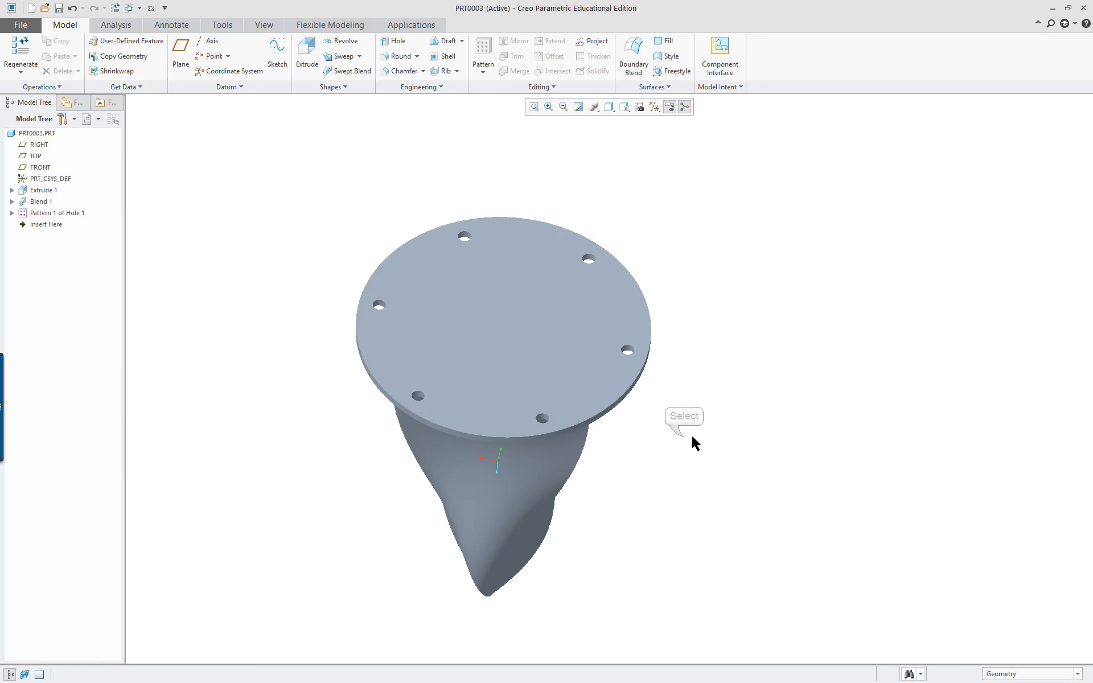
{"action": "middle_click_drag", "start_coordinate": [688, 441], "coordinate": [515, 482]}
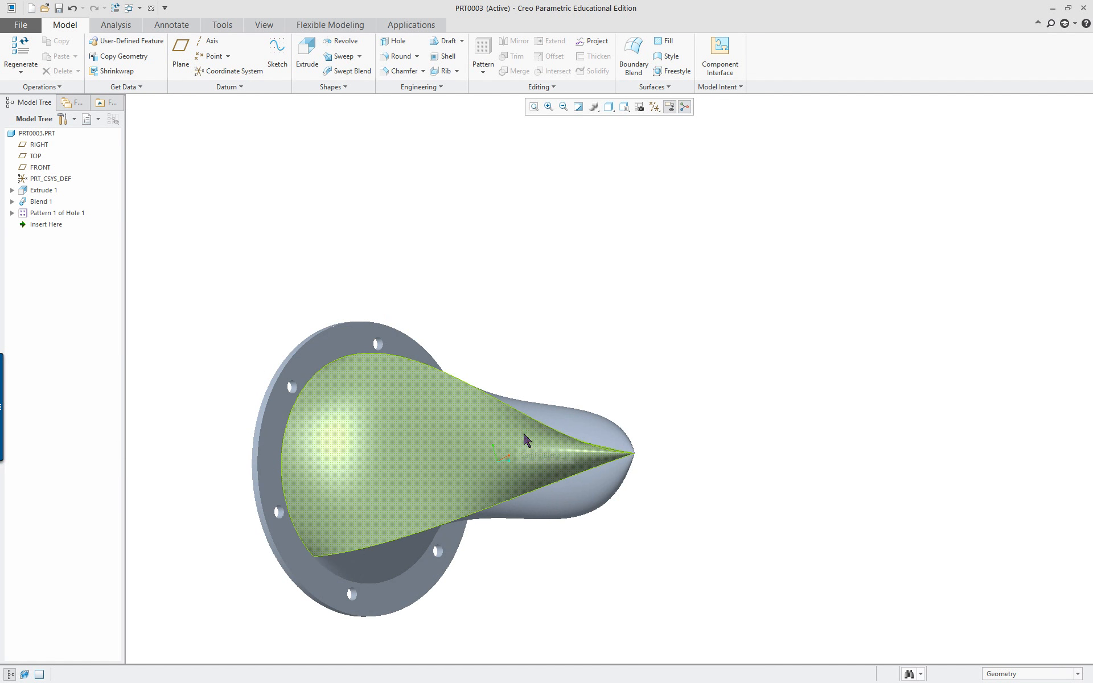